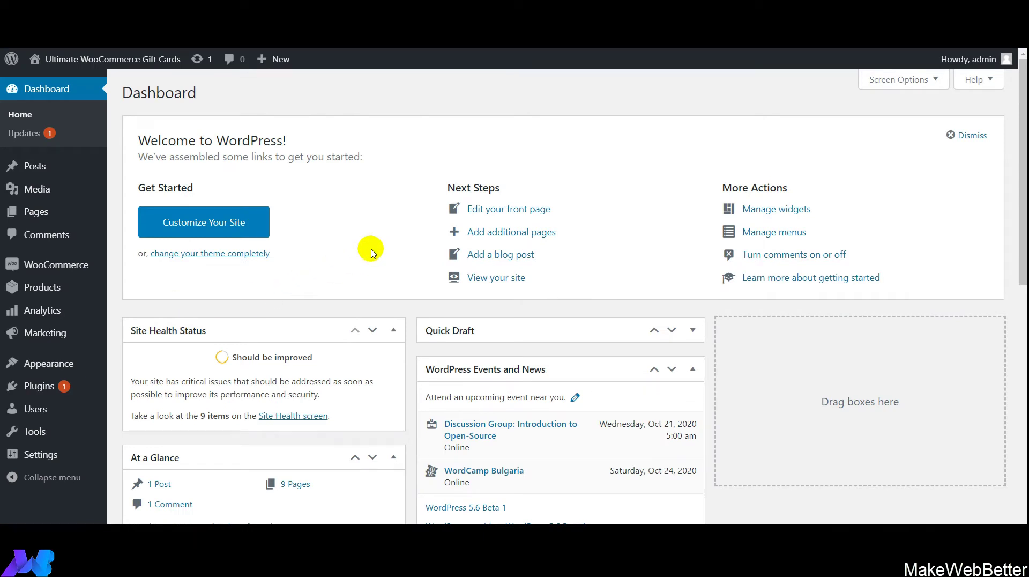
Step: Search for new plugins with "gift cards", and install and activate Ultimate Gift Cards For WooCommerce by MakeWebBetter
mouse_move(69, 390)
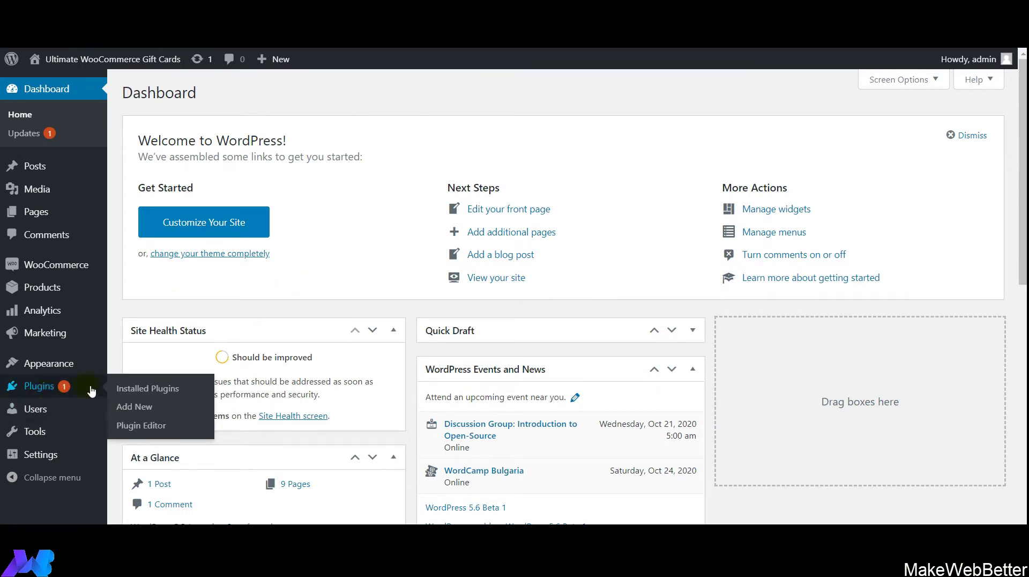
click(134, 406)
drag(1021, 131, 1019, 93)
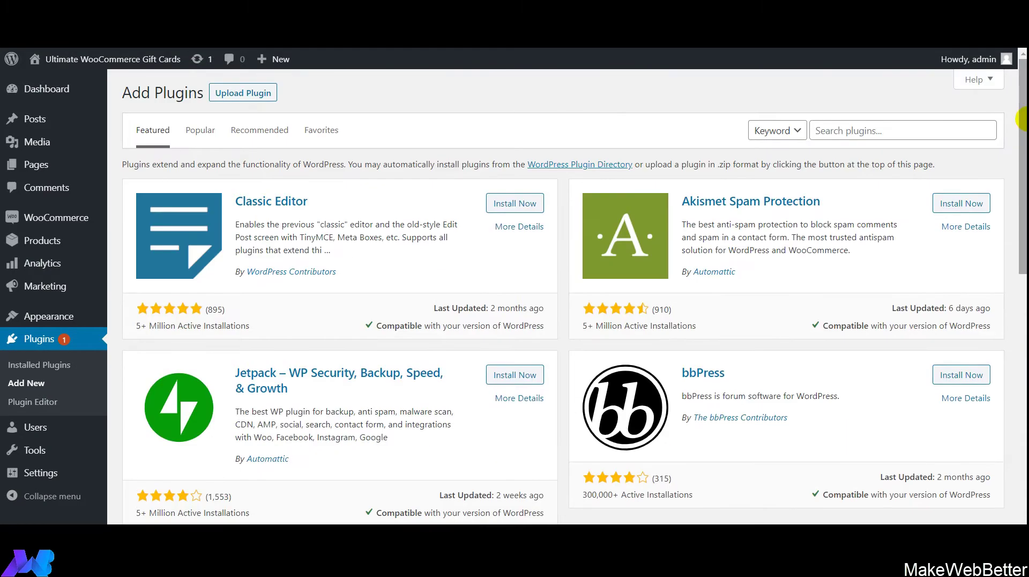
click(880, 143)
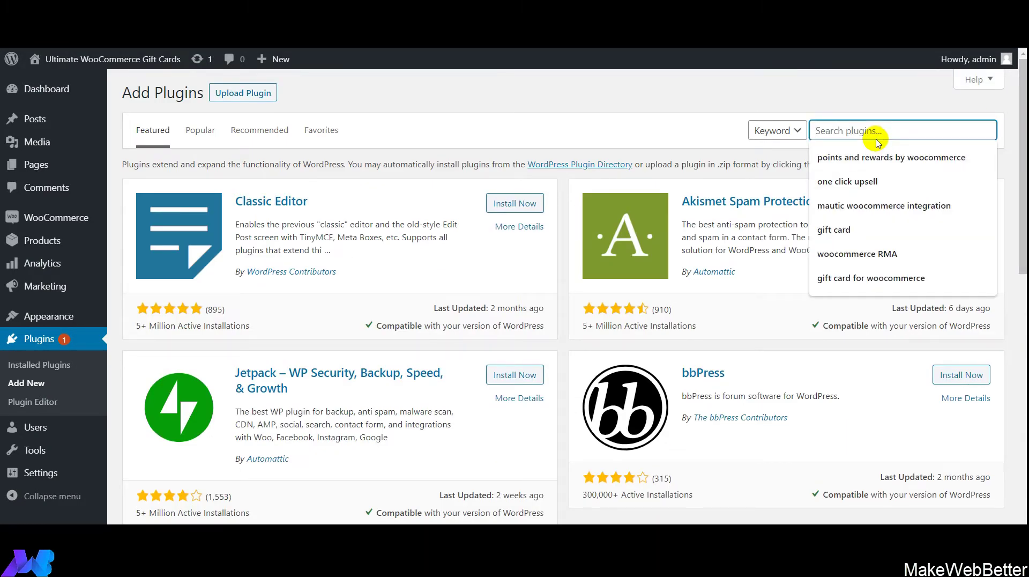
text(gift )
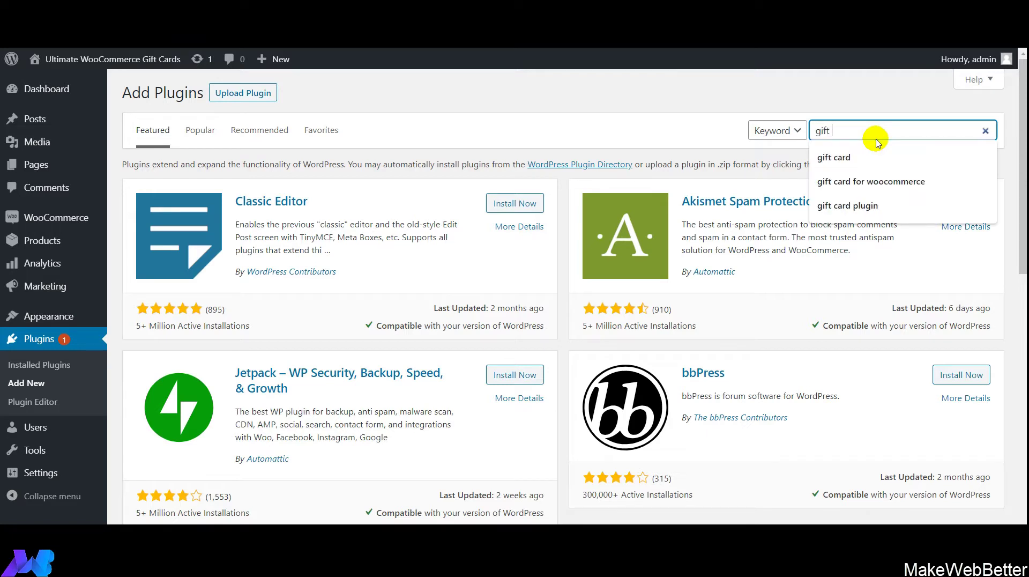
text(cards)
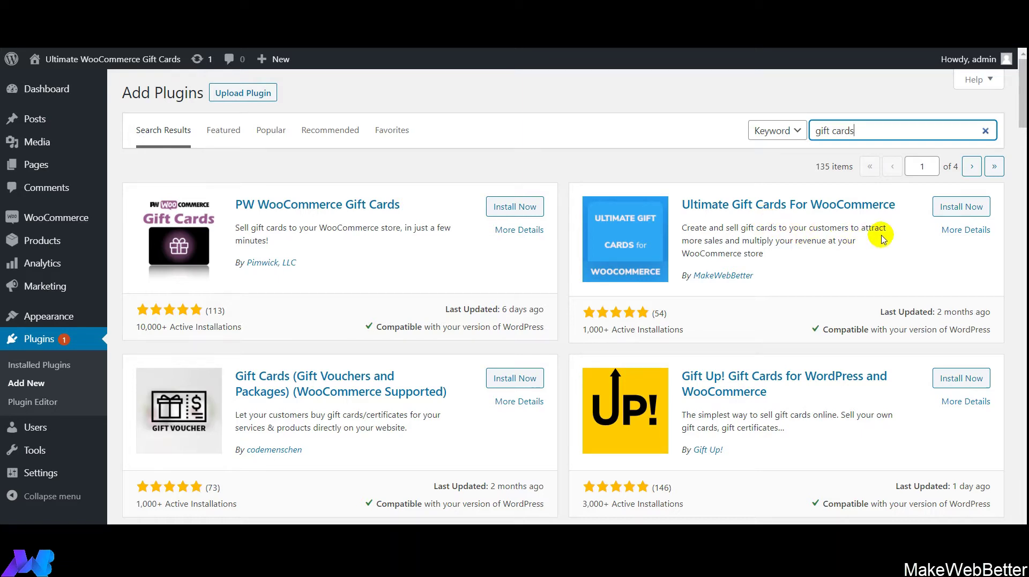
click(957, 208)
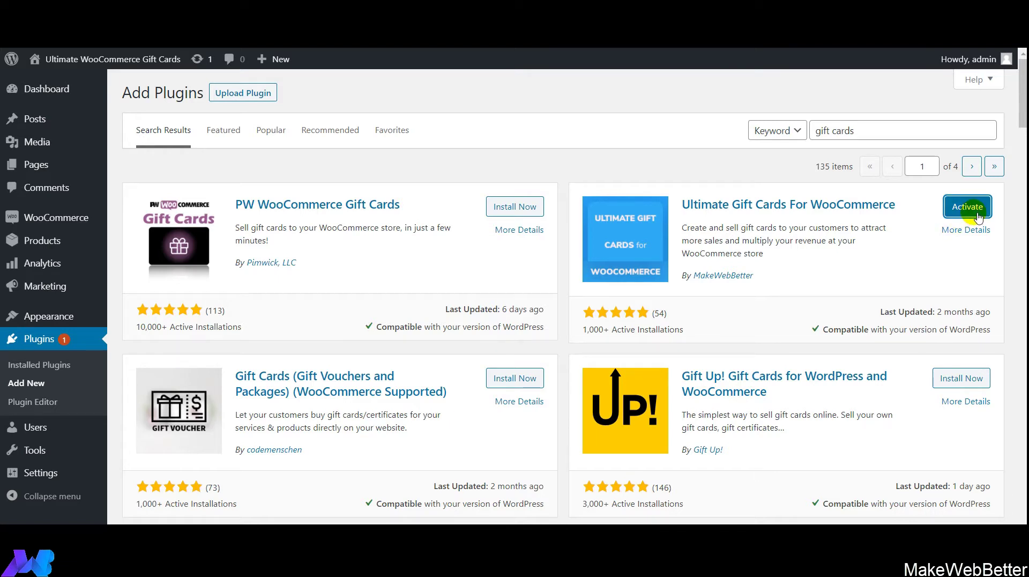
click(976, 209)
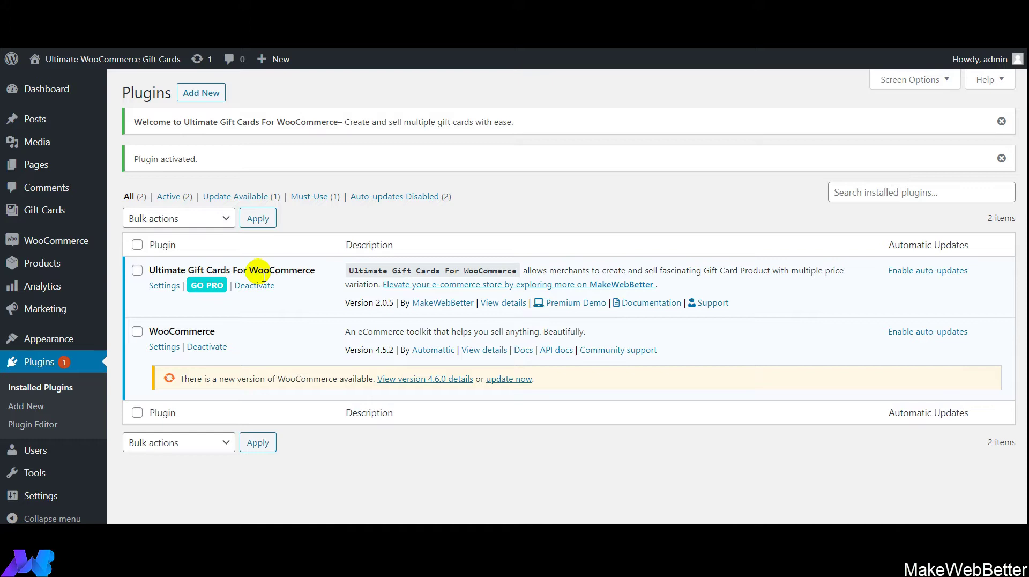
Step: Upload the giftware.zip plugin package, then install and activate it
click(25, 407)
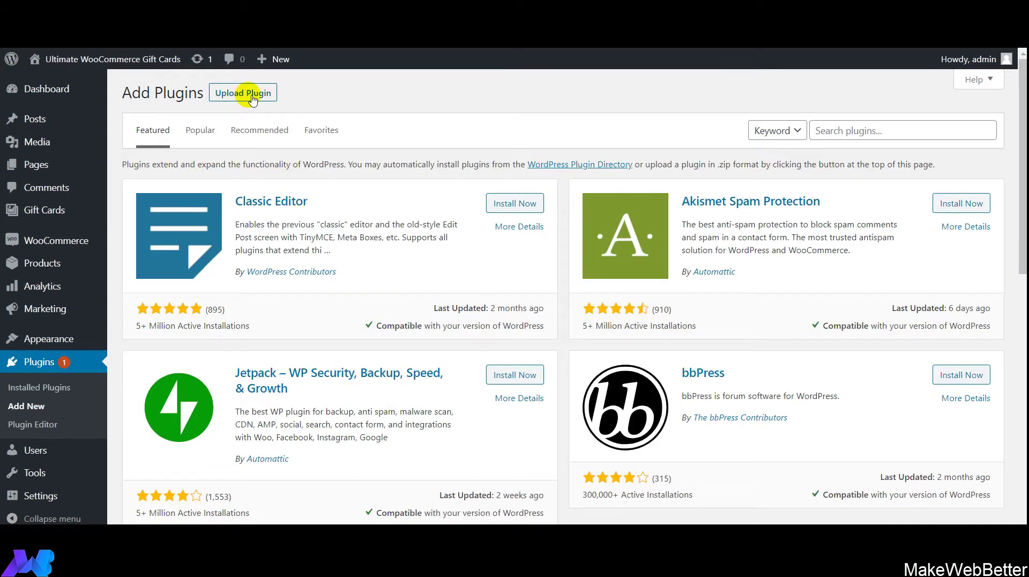
click(252, 99)
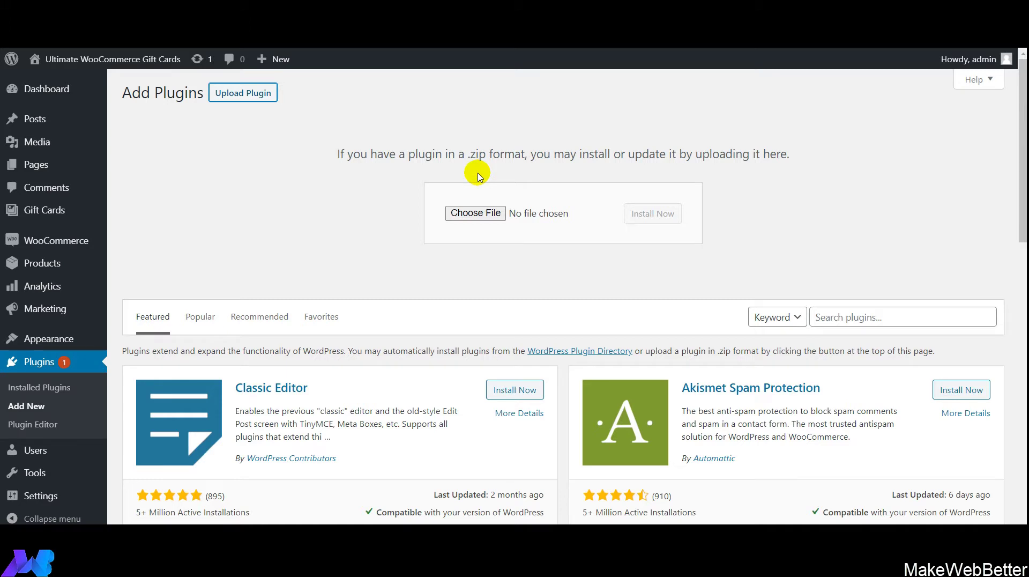
click(476, 213)
click(298, 109)
click(573, 415)
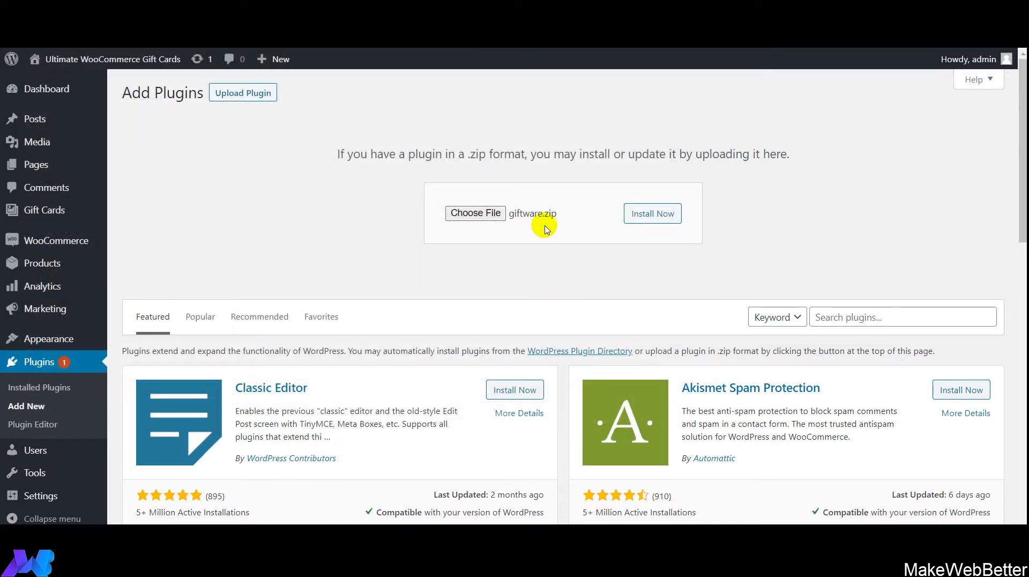
click(658, 217)
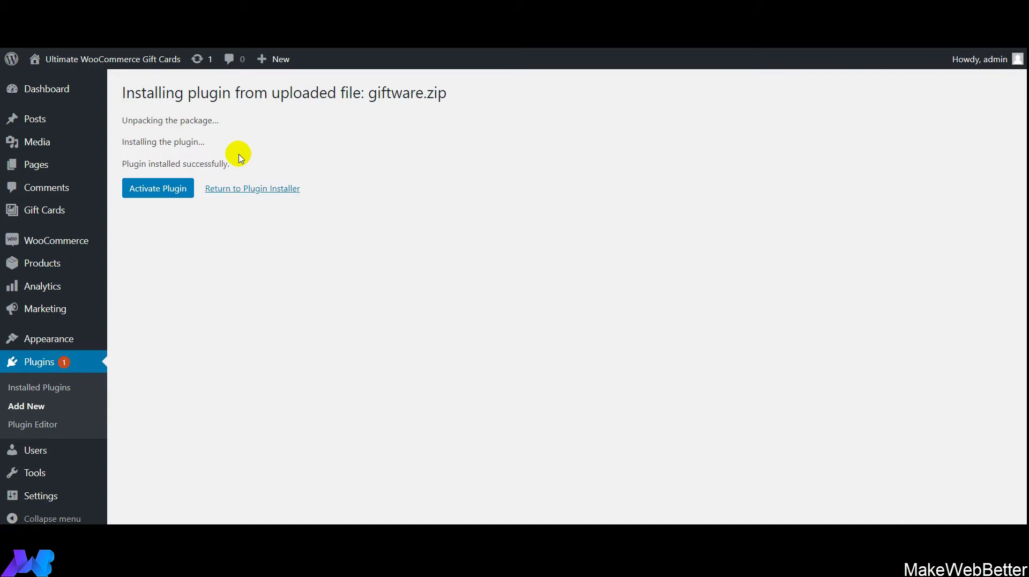
click(145, 191)
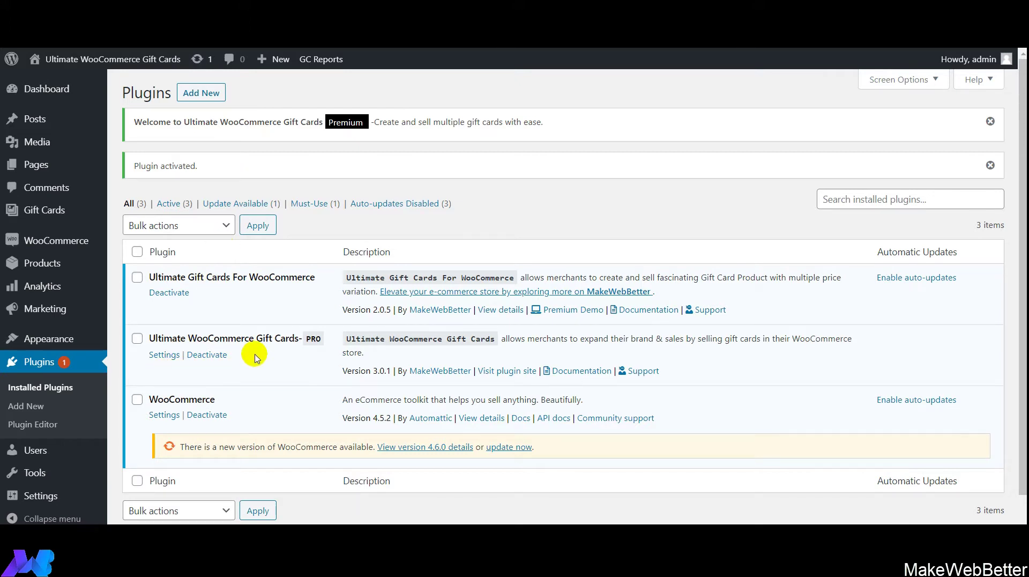
Step: Open the General settings of the Ultimate WooCommerce Gift Cards PRO plugin and dismiss the welcome survey
click(165, 356)
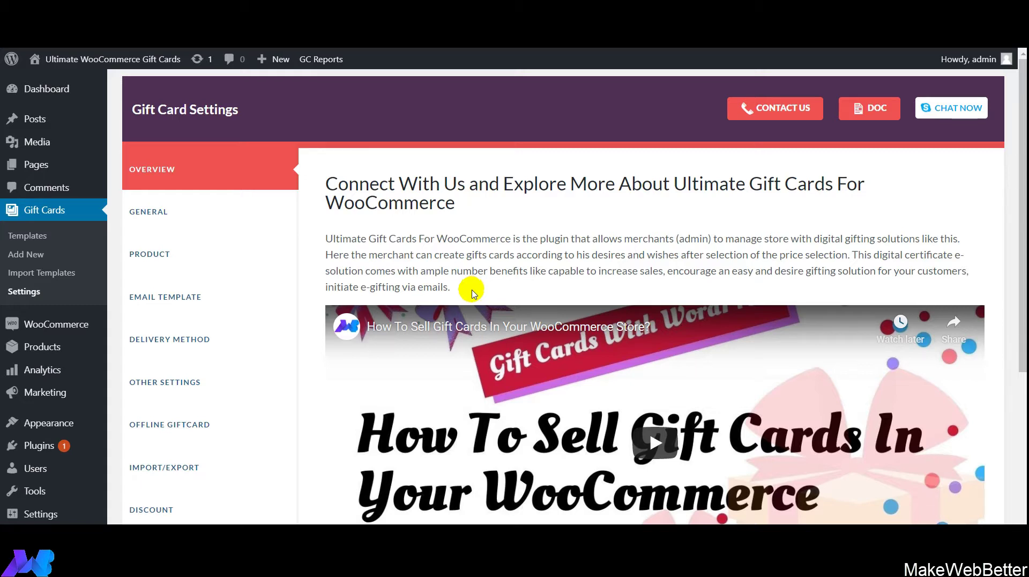
click(169, 220)
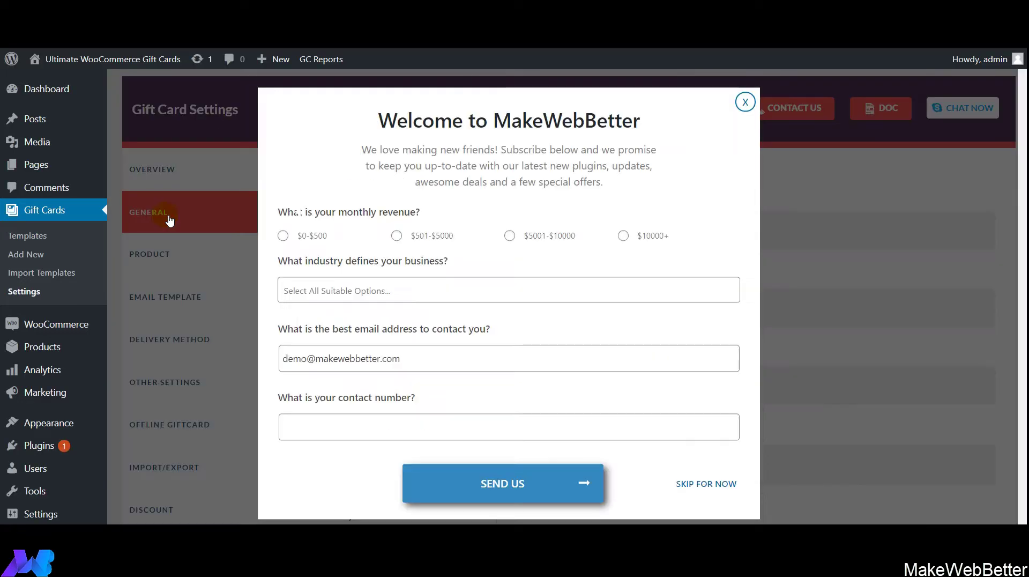
click(745, 103)
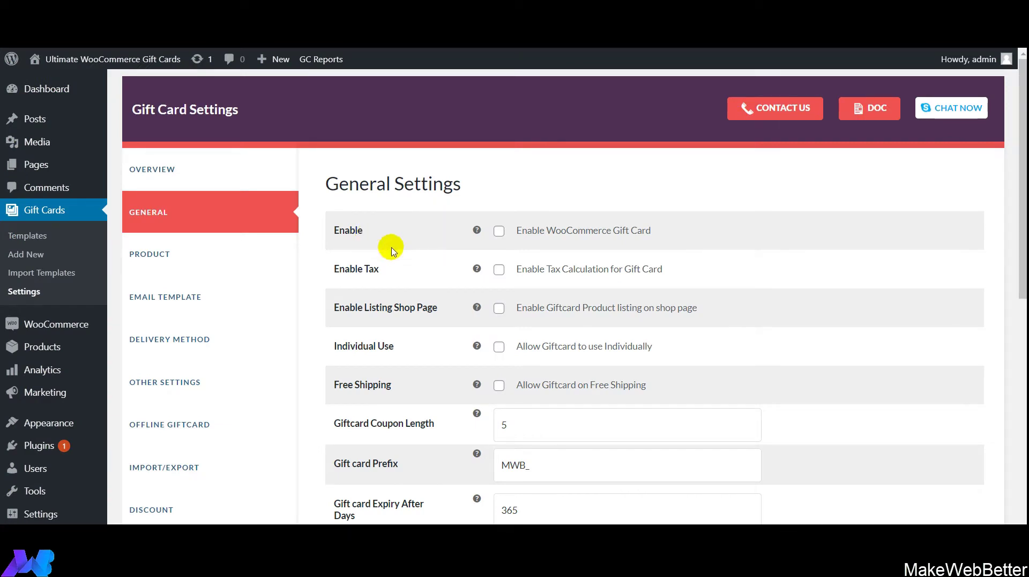
Step: Enable WooCommerce gift cards, tax calculation, gift card listing on the shop page, individual use and free shipping
click(500, 232)
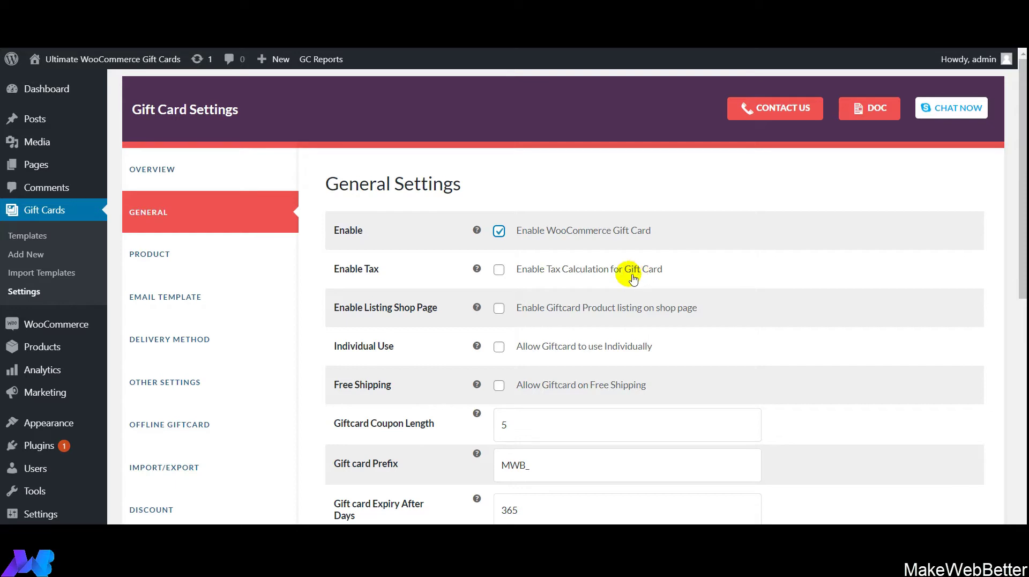
mouse_move(477, 275)
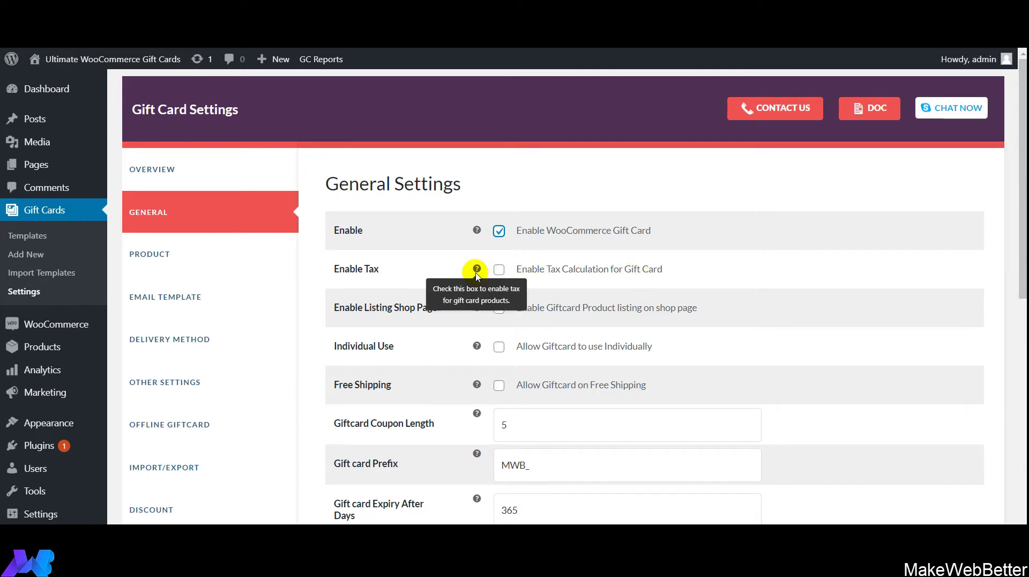
click(499, 270)
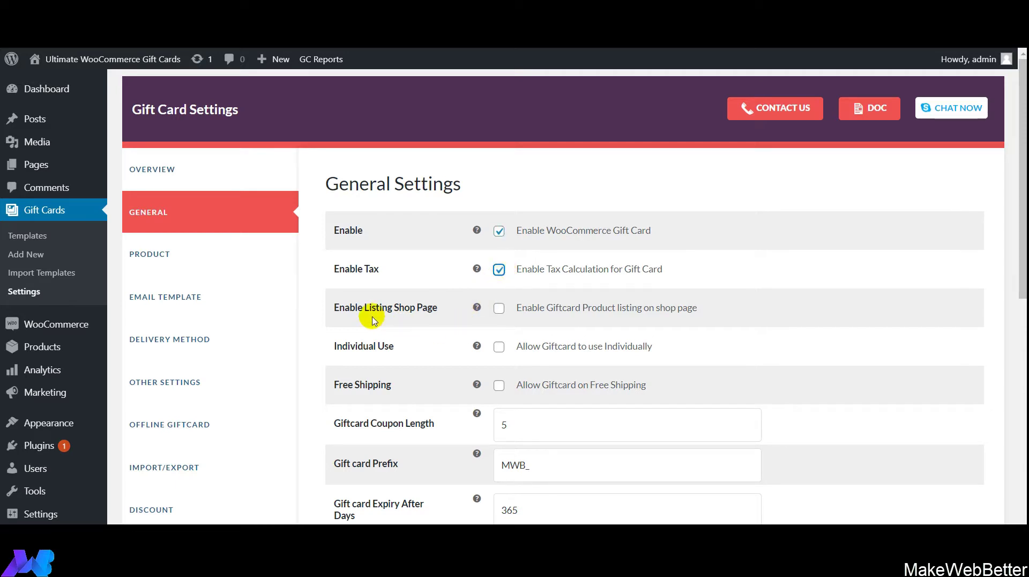
click(500, 308)
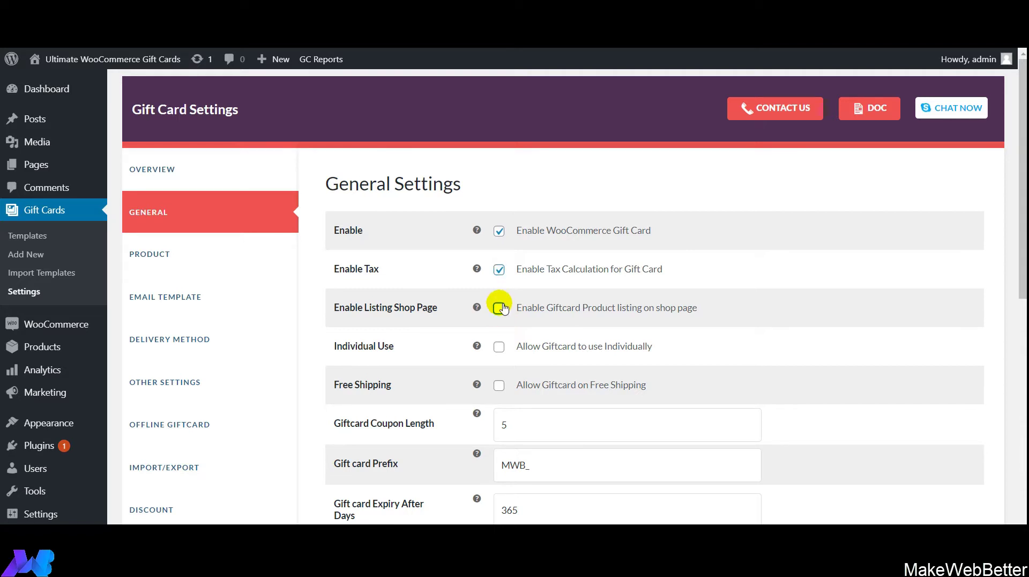
drag(1021, 228, 1021, 293)
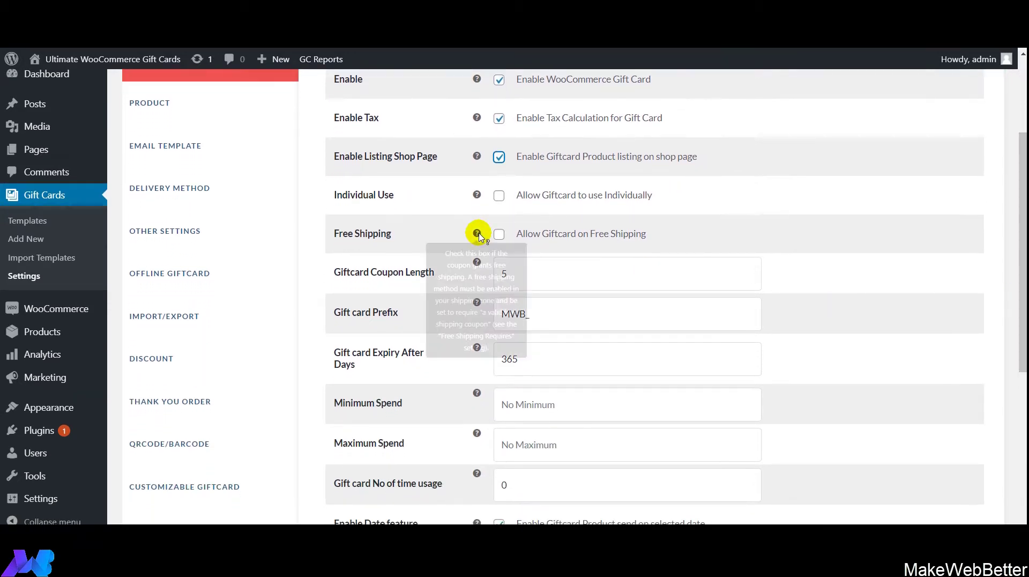
mouse_move(479, 199)
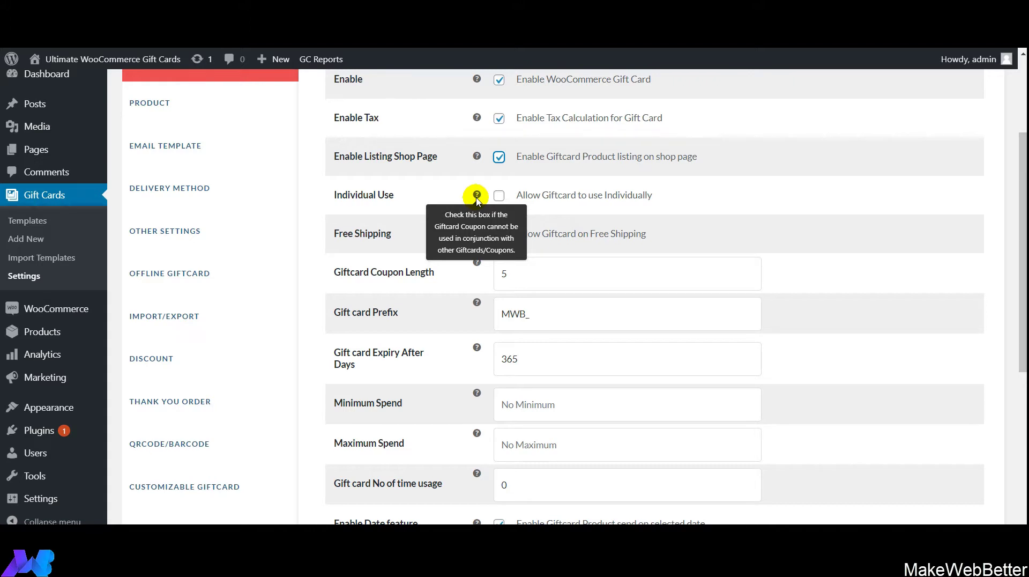
click(500, 196)
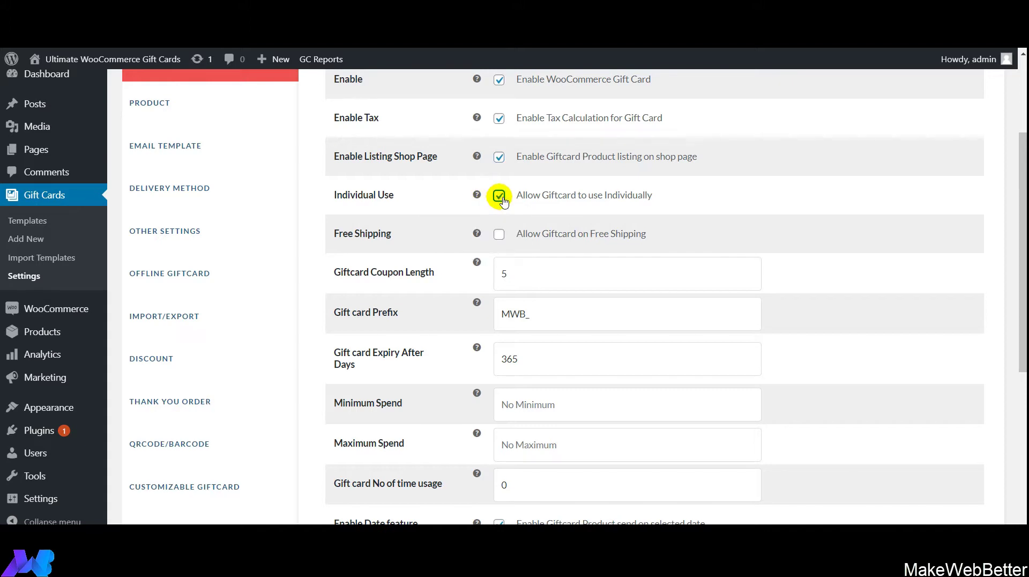
click(499, 236)
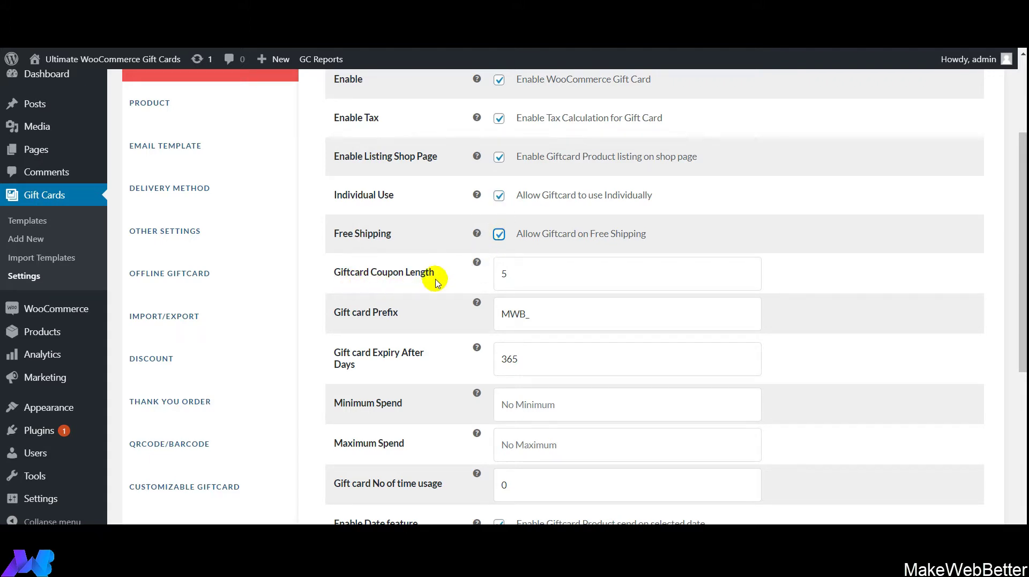
Step: Try a Giftcard Coupon Length of 8 and set it back to 5
click(513, 275)
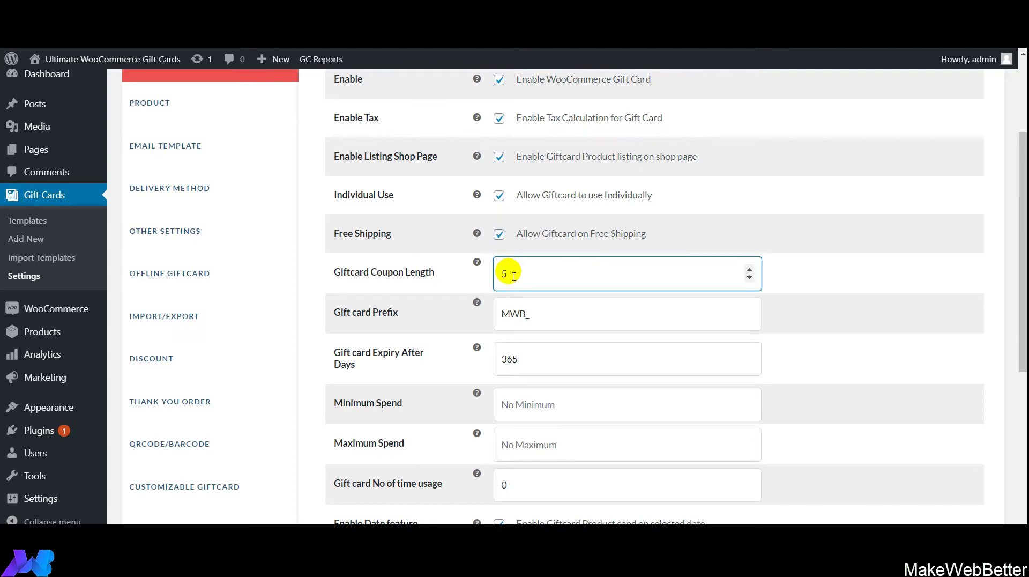
click(749, 270)
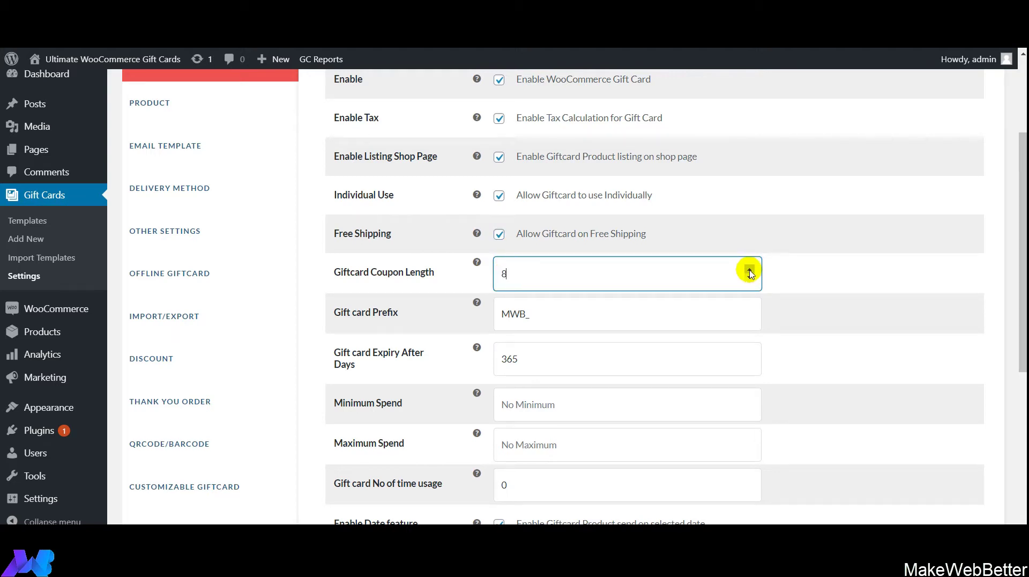
click(750, 278)
click(750, 278)
click(750, 277)
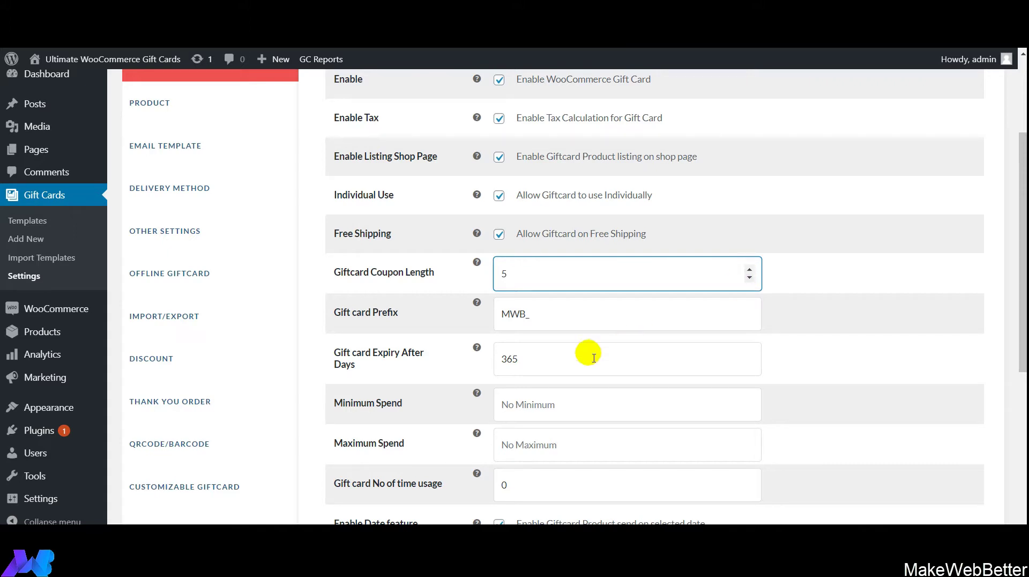
Step: Examine the gift card prefix, expiry days, minimum and maximum spend, usage limit and date feature settings
mouse_move(476, 306)
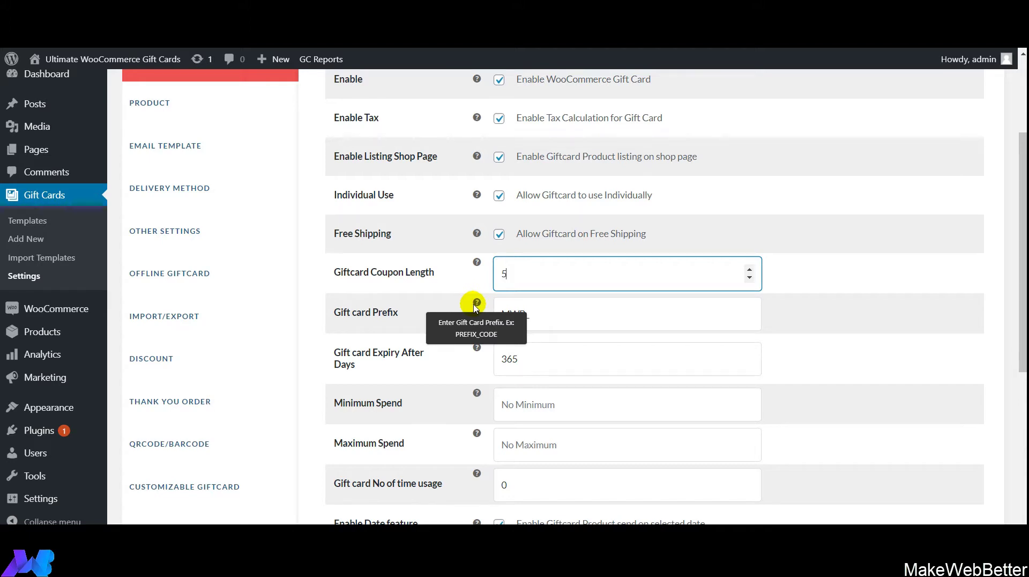
click(528, 314)
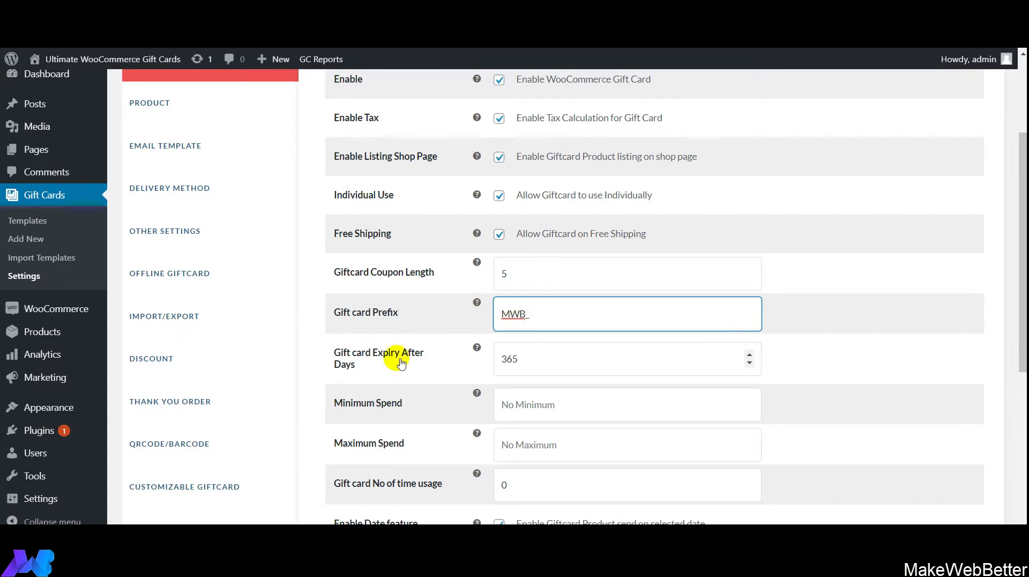
click(555, 364)
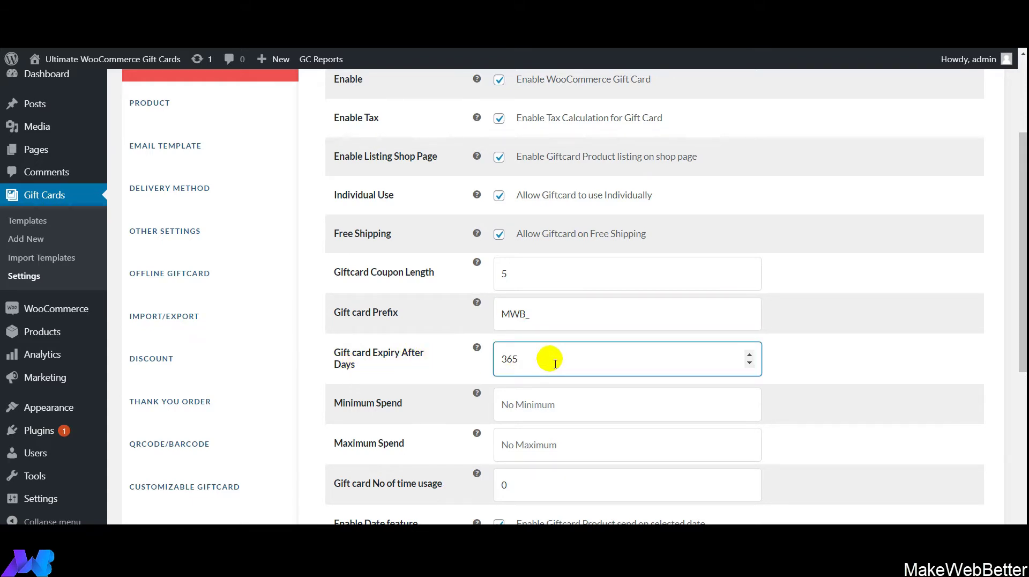
mouse_move(477, 349)
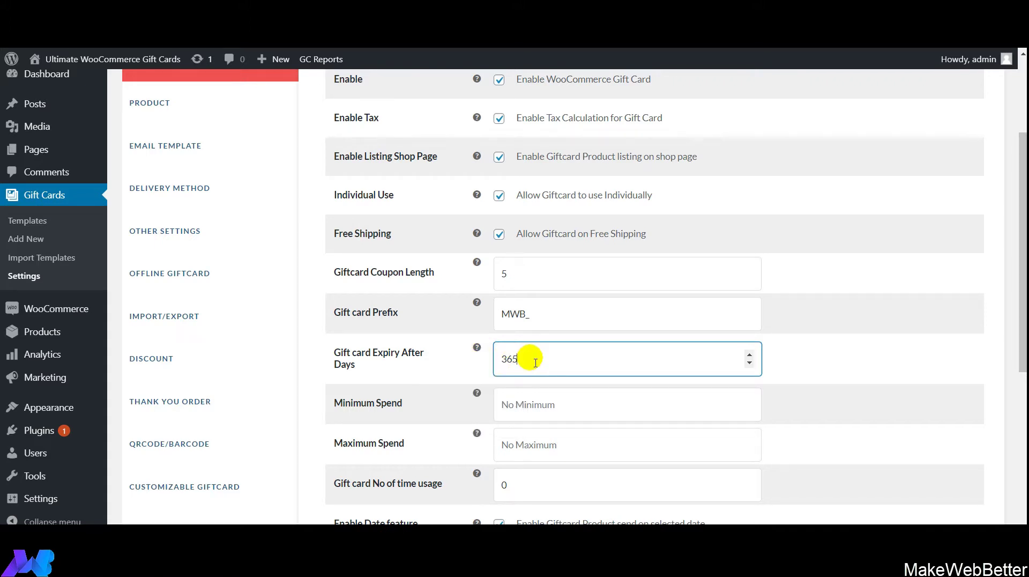
drag(1022, 290, 958, 391)
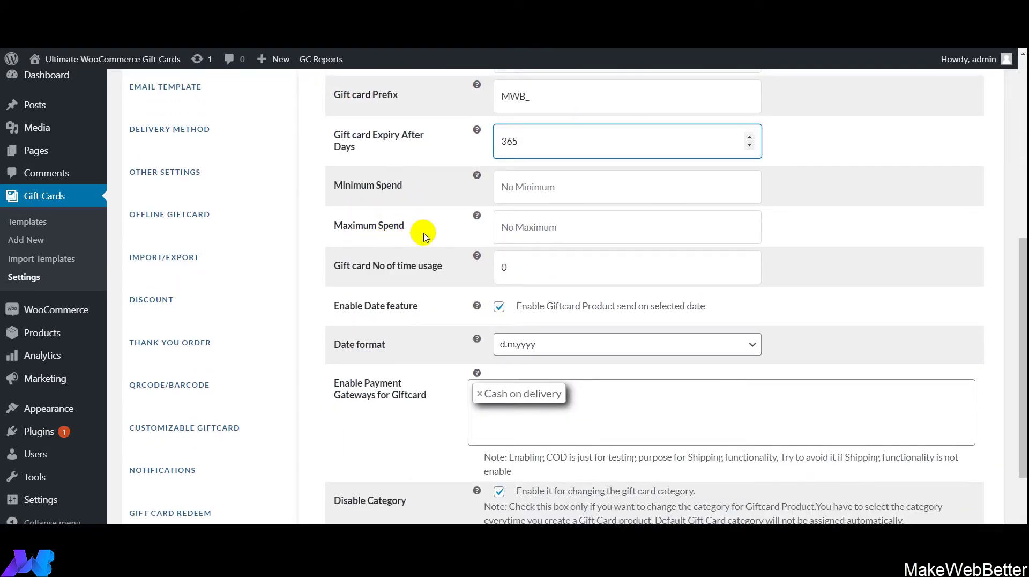
click(543, 181)
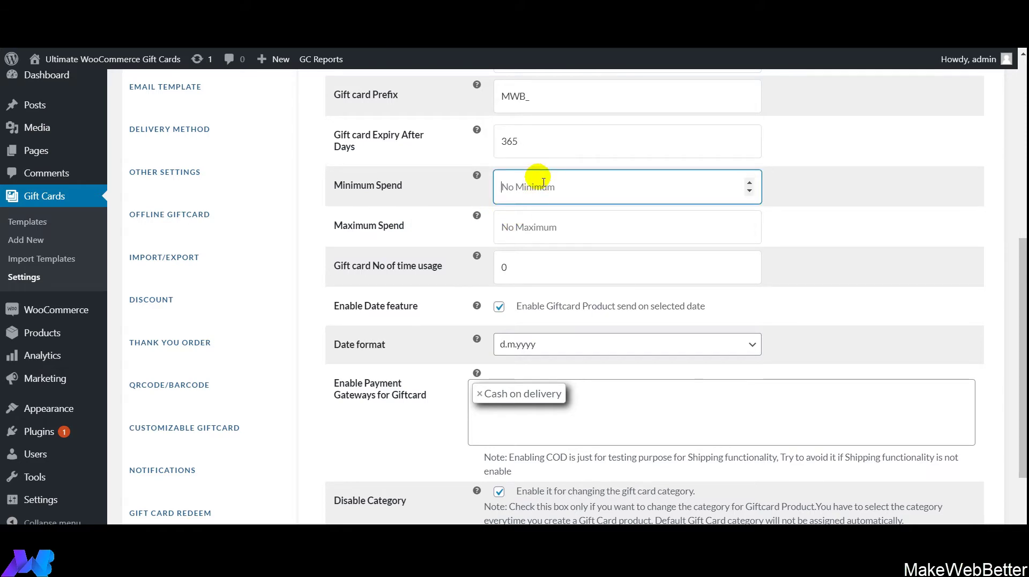
click(543, 221)
click(542, 204)
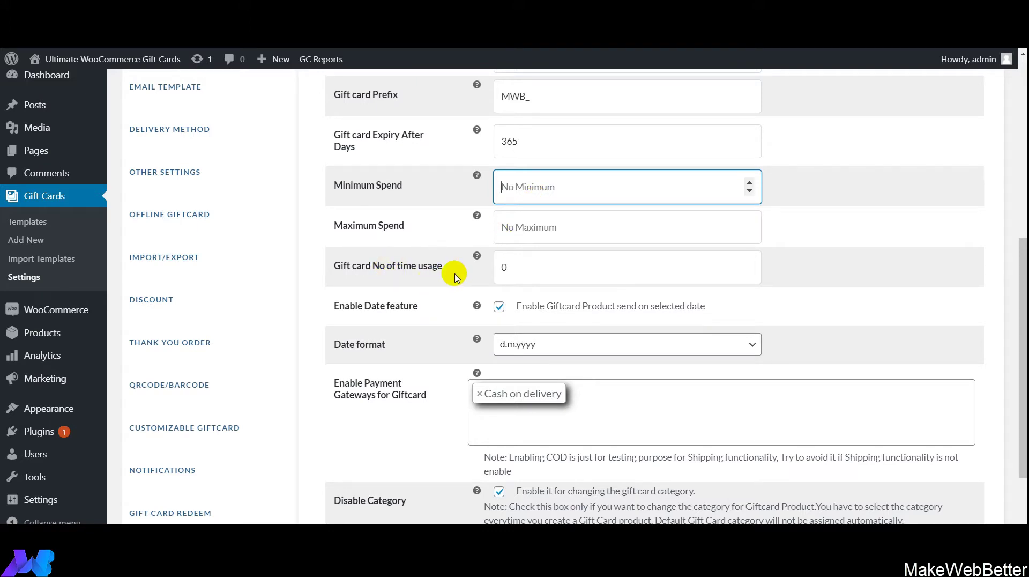
mouse_move(477, 257)
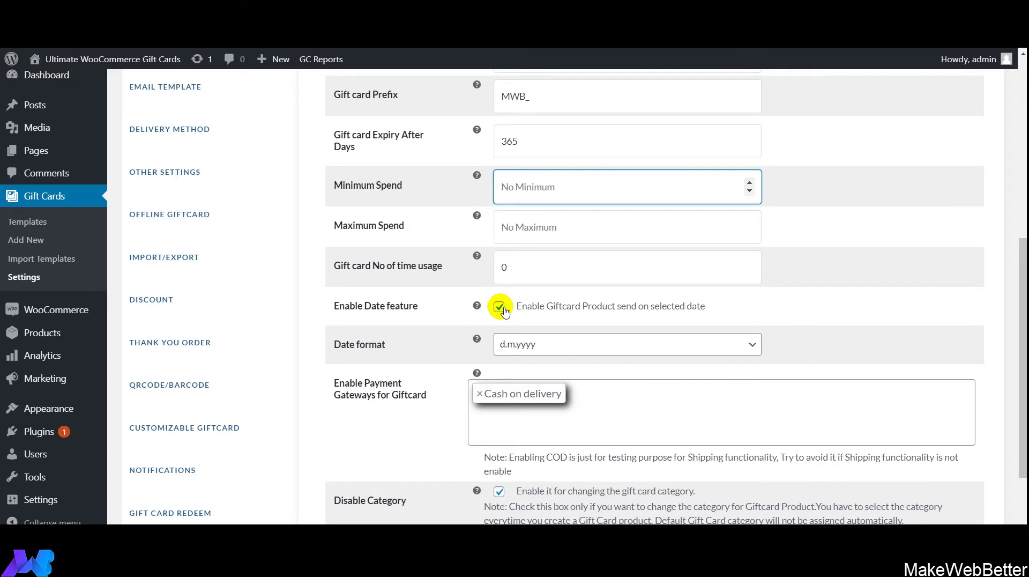
mouse_move(477, 310)
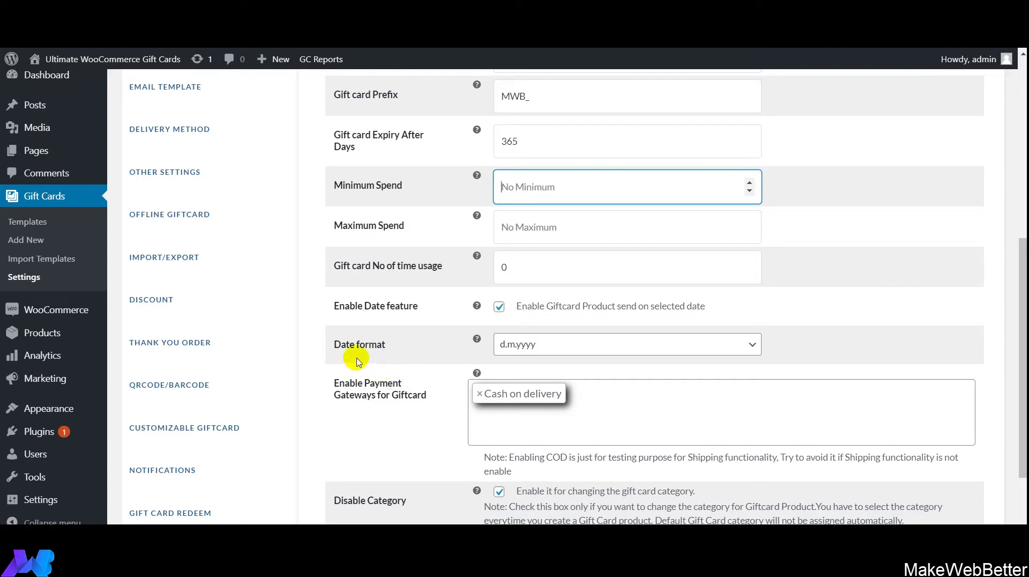
Step: Set the gift card date format to mm/dd/yyyy and add Check payments to the enabled payment gateways
click(527, 345)
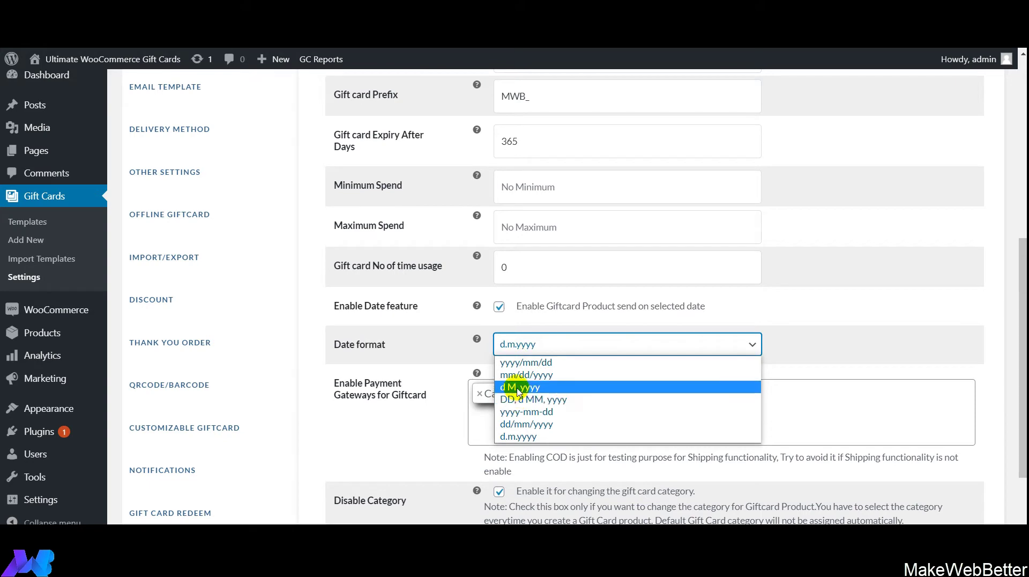
click(563, 375)
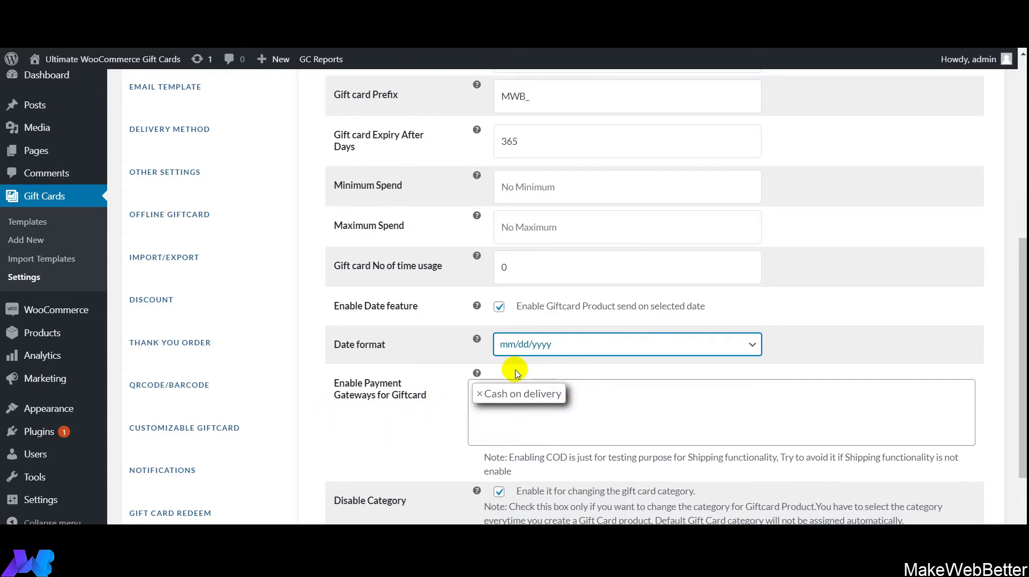
click(589, 404)
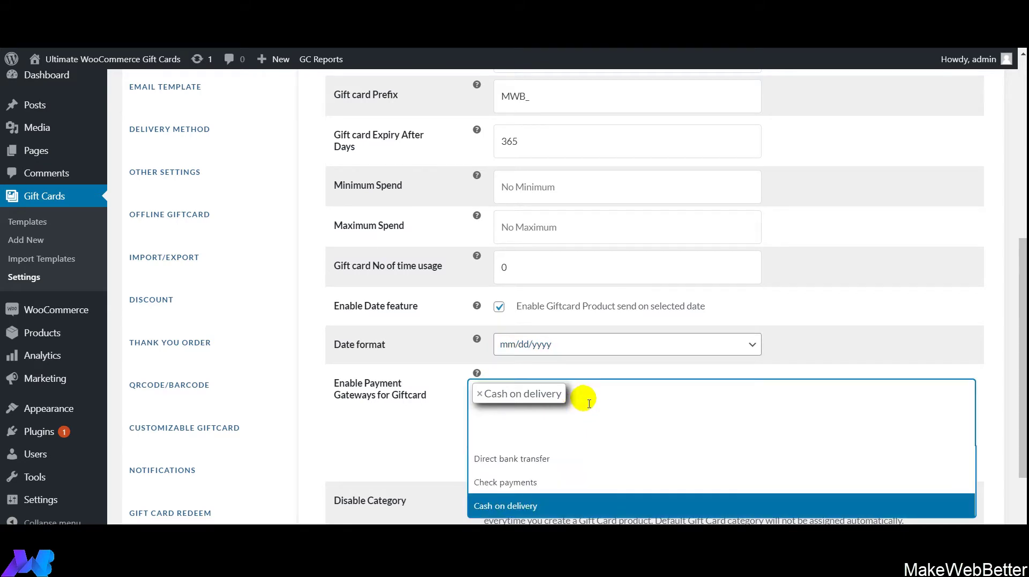
click(505, 484)
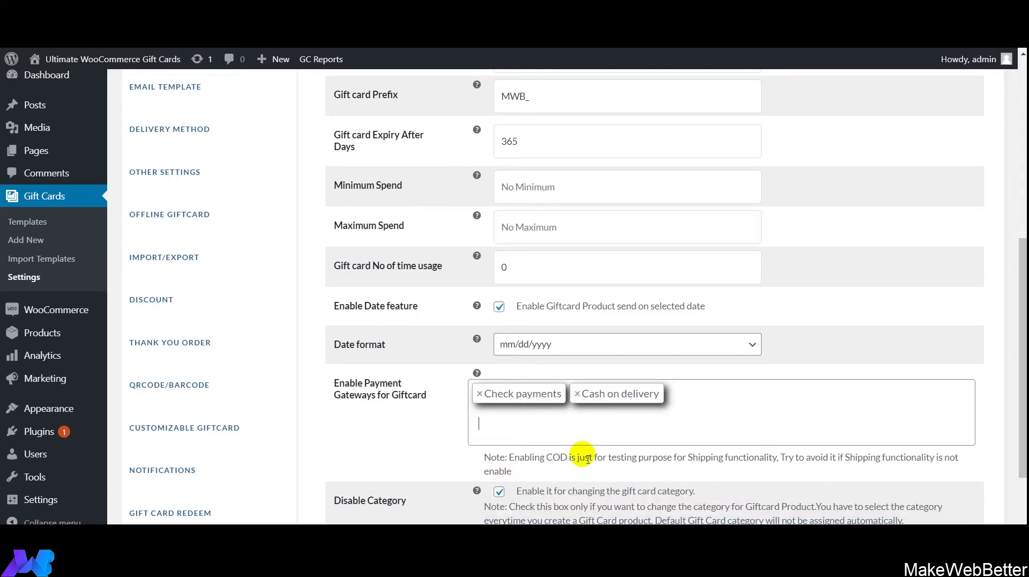
Step: Save the general gift card settings and dismiss the welcome survey
scroll(1007, 371, down, 2)
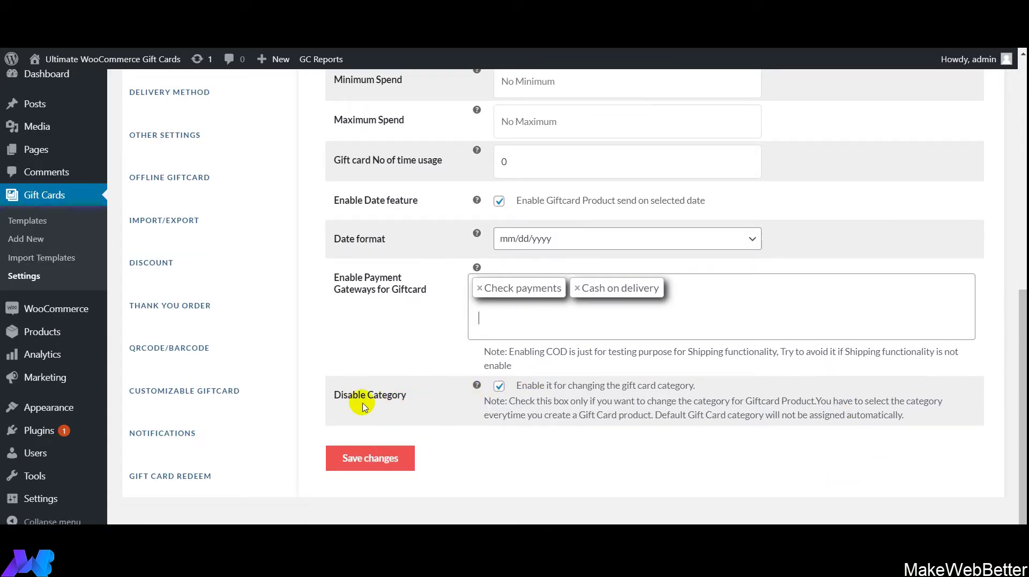
mouse_move(480, 386)
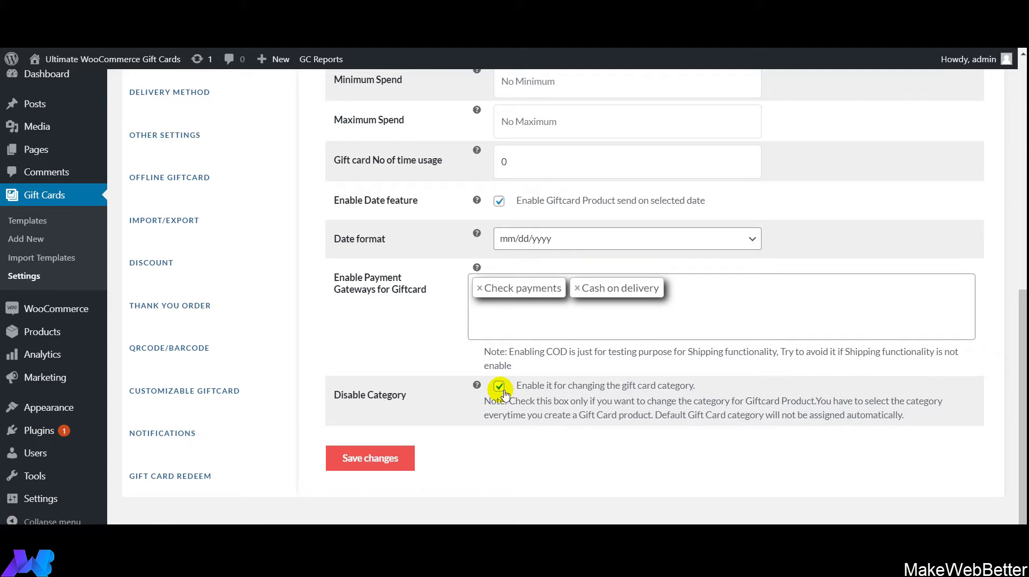
click(361, 459)
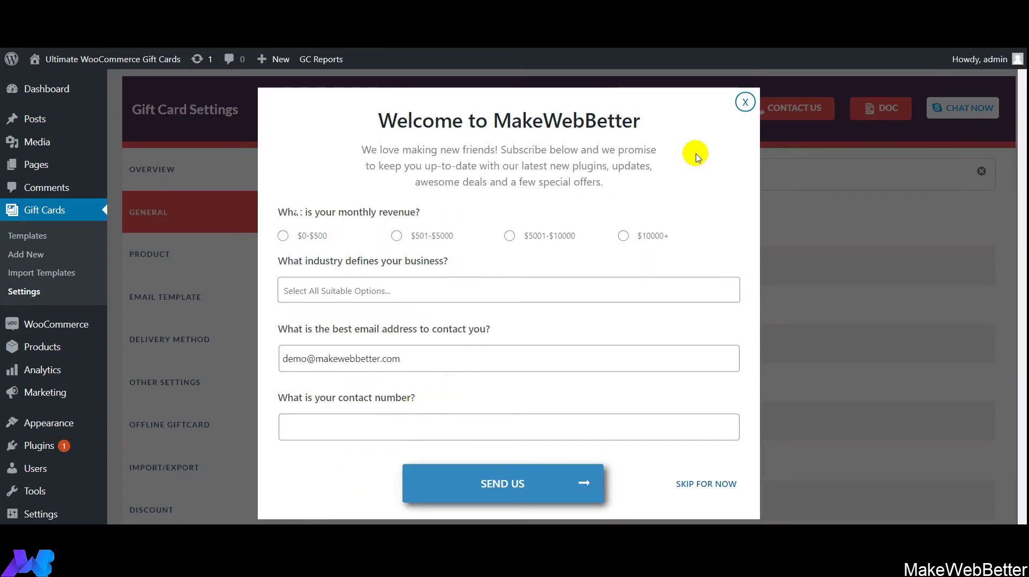
click(744, 103)
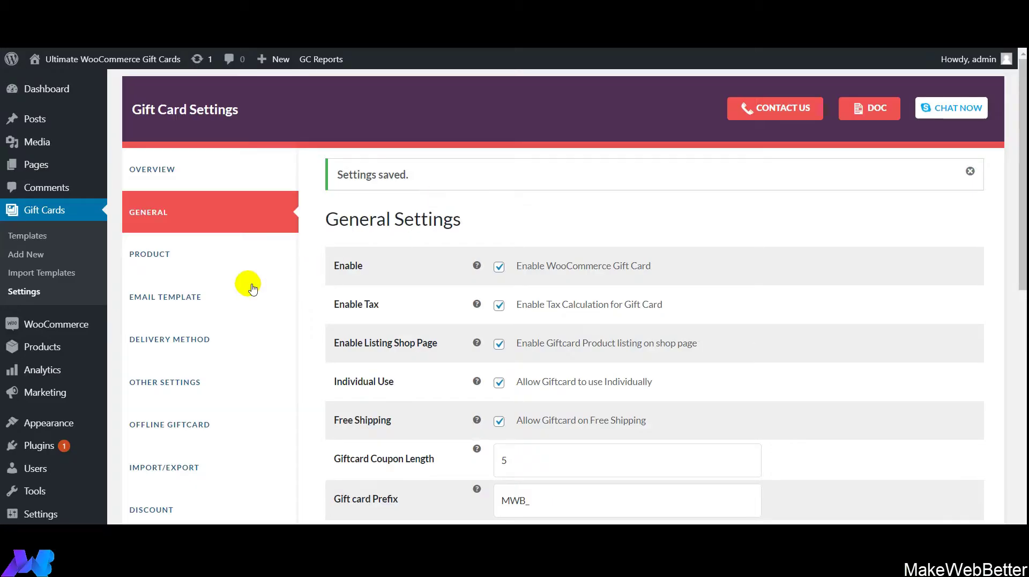
Step: In the Product settings, exclude sale items and the product Beanie (woo-beanie) from gift cards
click(156, 265)
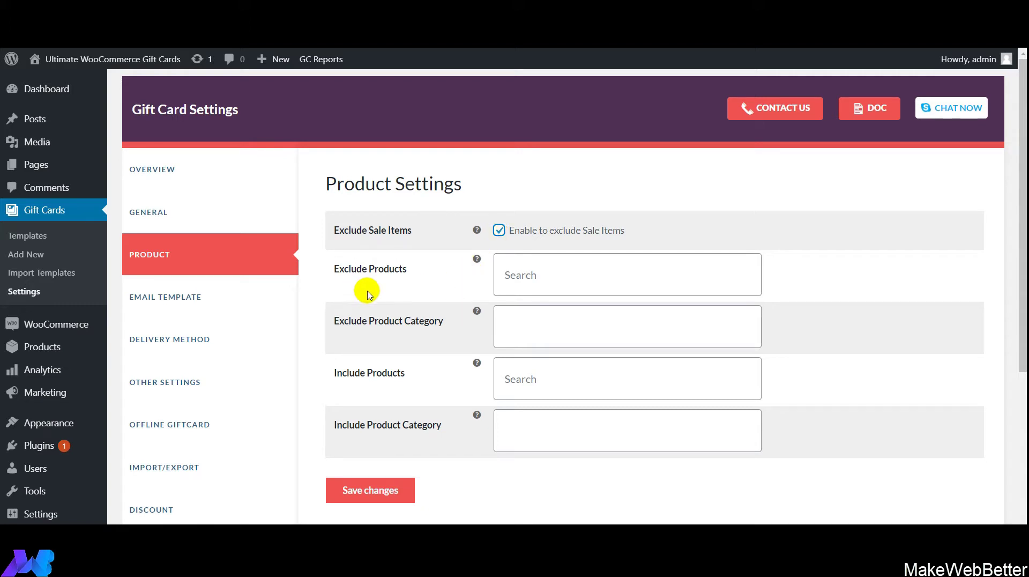
click(523, 276)
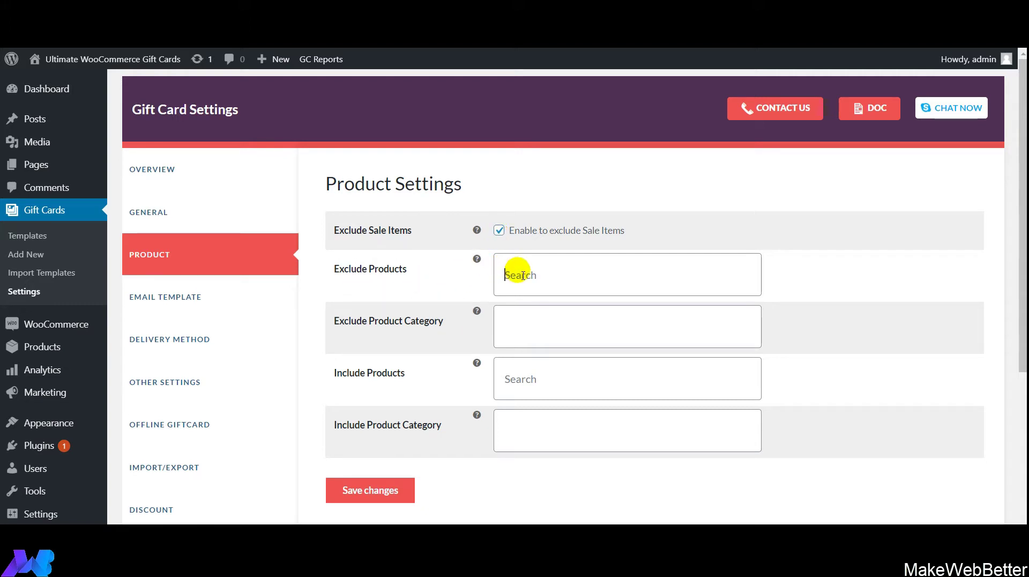
text(beanie)
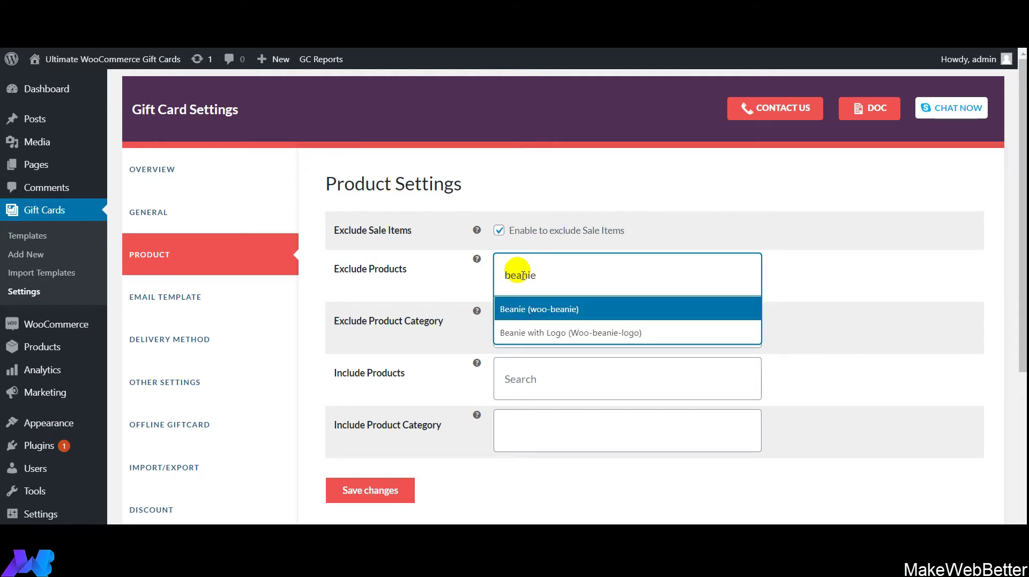
click(523, 315)
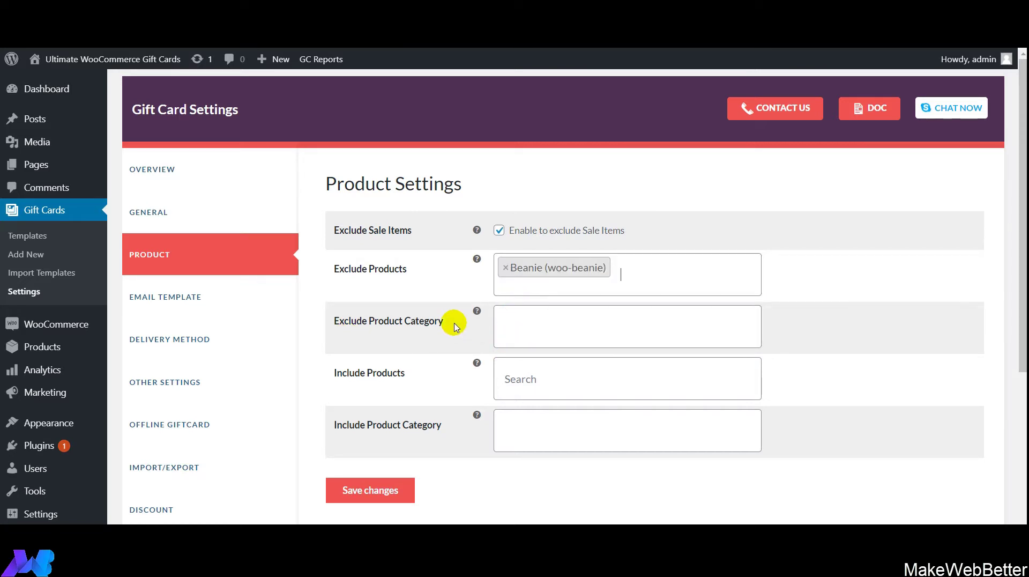
Step: Add the Decor and Accessories categories to the excluded product categories
click(548, 313)
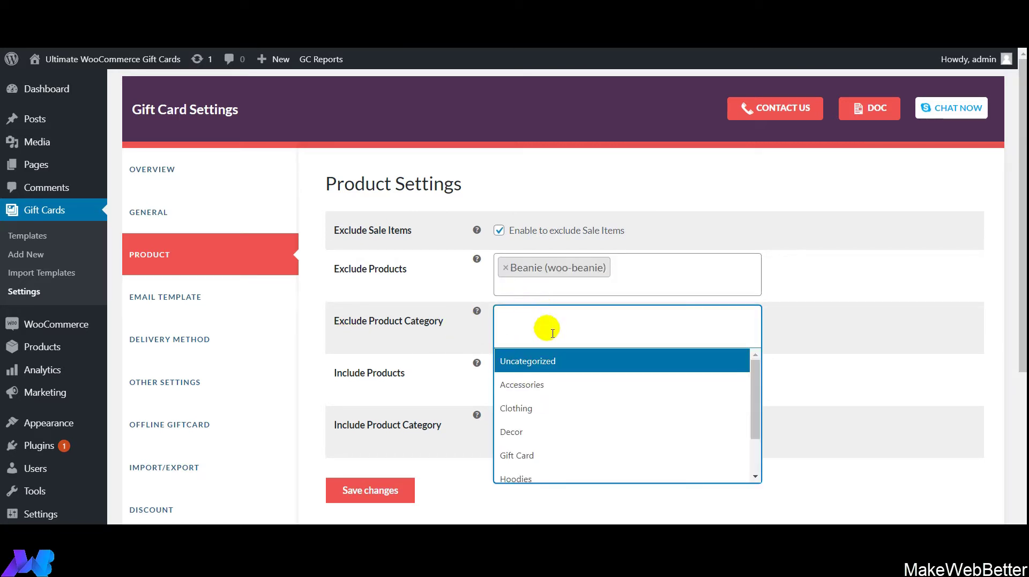
click(534, 437)
click(570, 340)
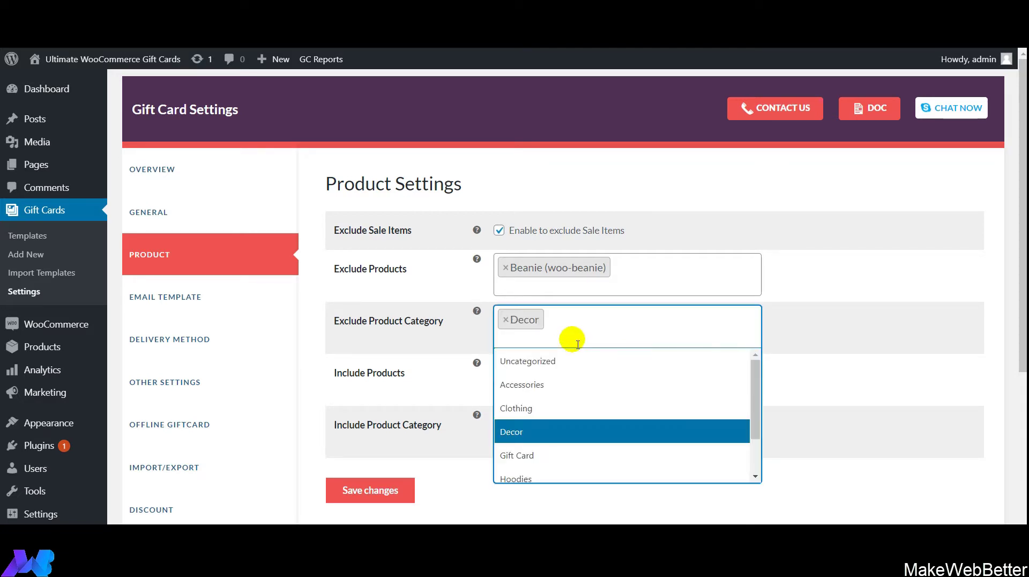
click(554, 382)
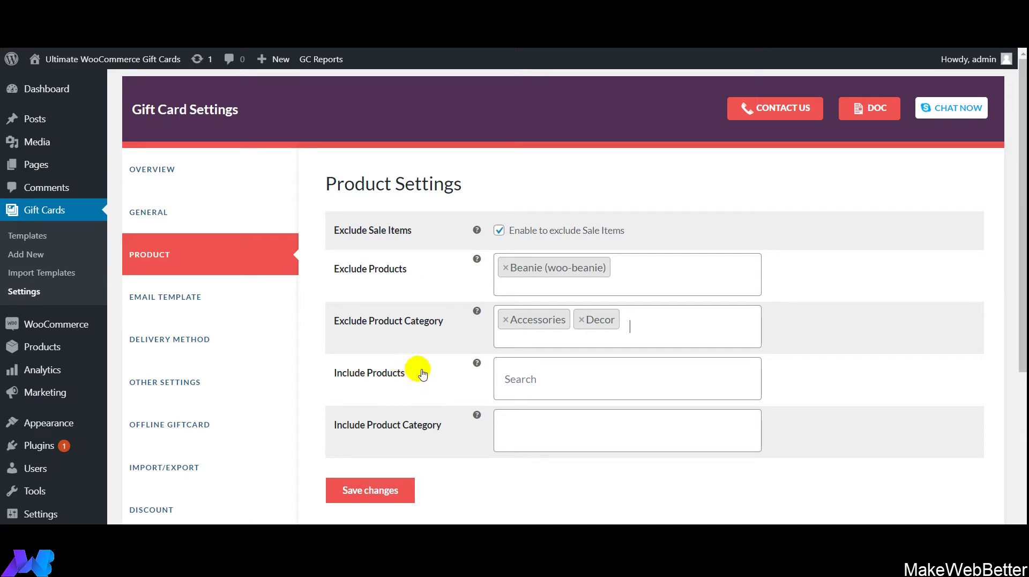
Step: Search for "tshirt" and add T-Shirt with Logo (Woo-tshirt-logo) to the included products
click(546, 374)
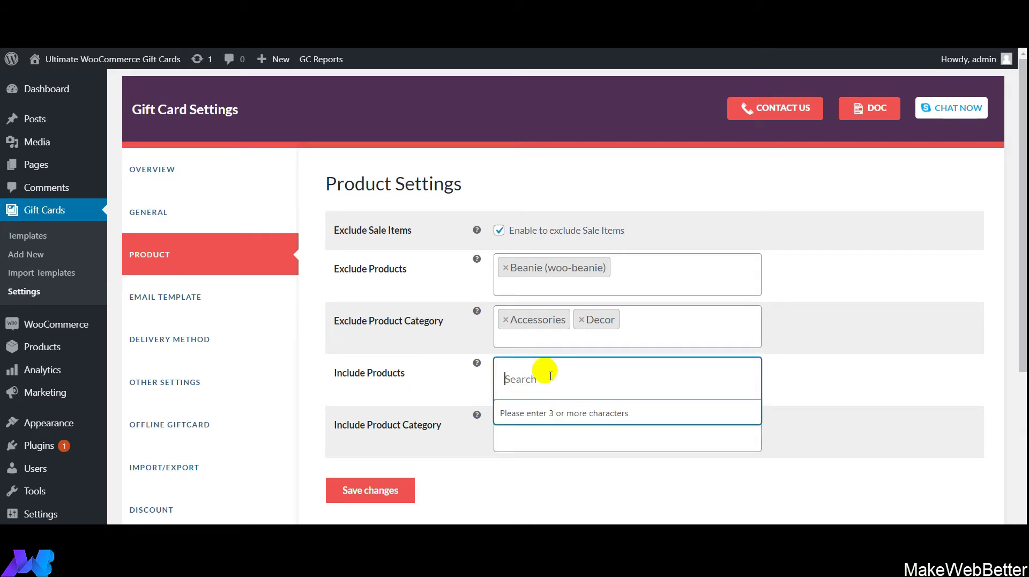
text(tshirt)
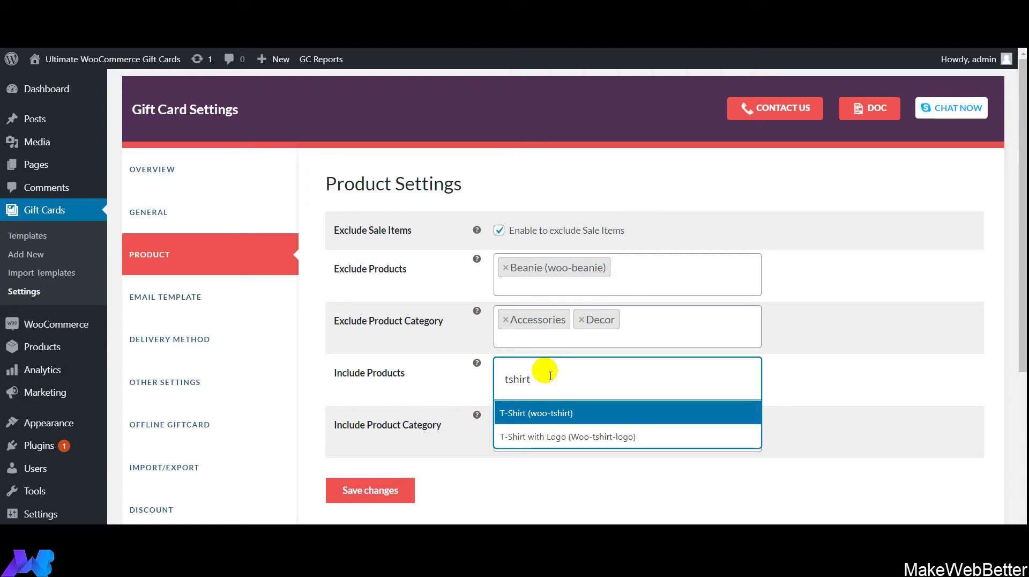
click(537, 438)
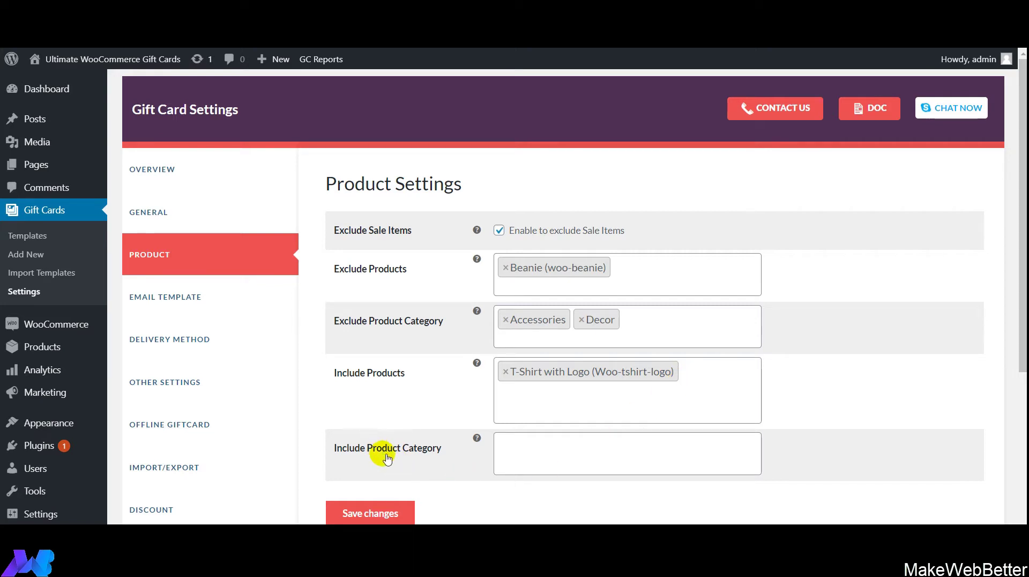
Step: Add the Gift Card and Music categories to the included product categories and save the product settings
click(514, 453)
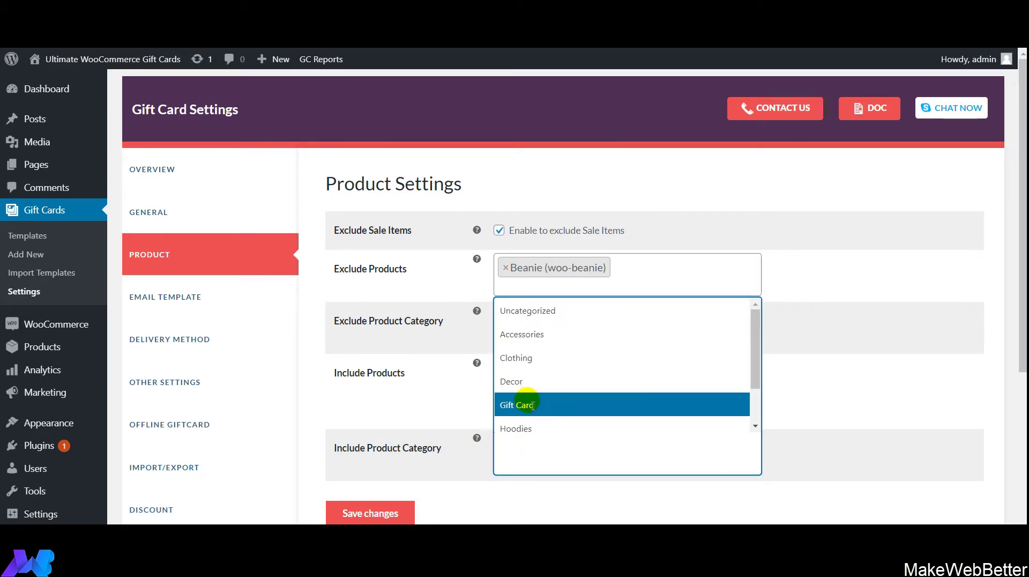
click(516, 405)
click(588, 455)
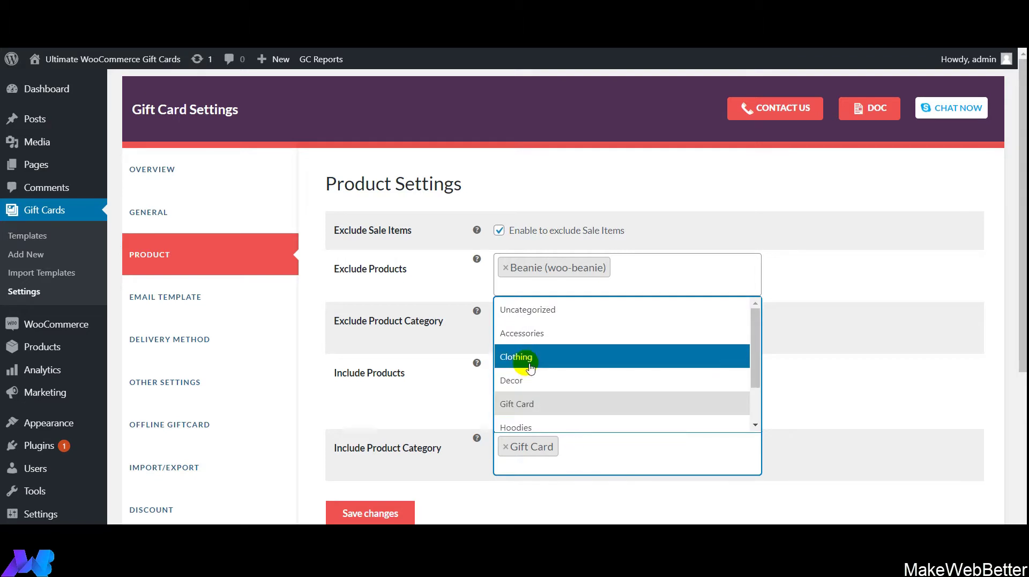
drag(756, 338, 767, 395)
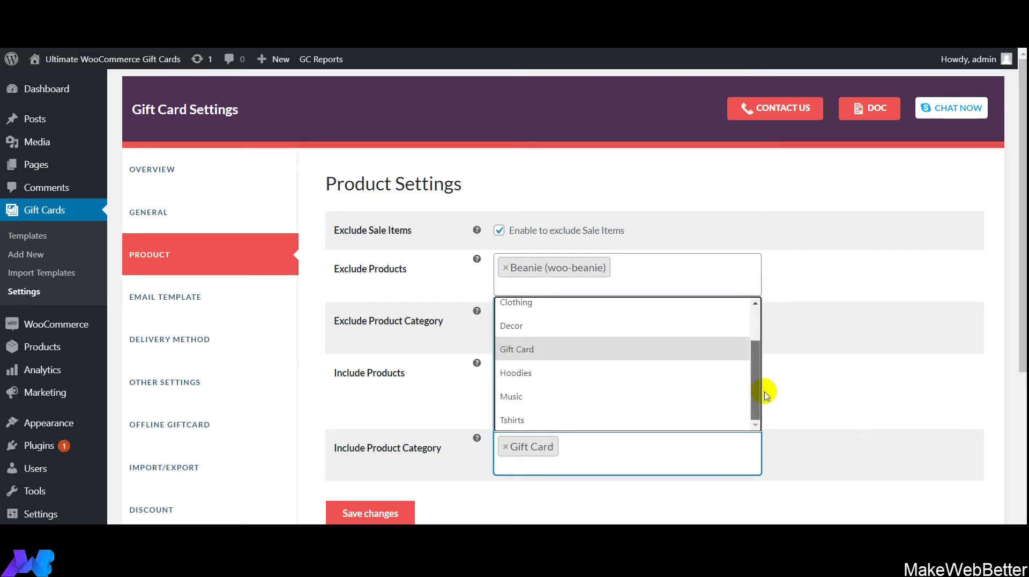
click(552, 396)
click(384, 519)
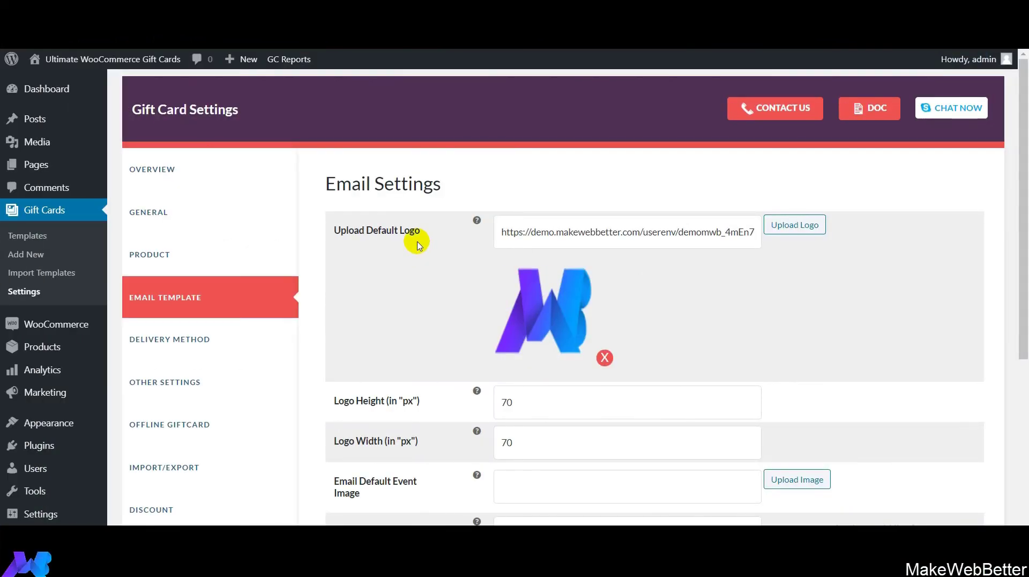
Step: Replace the default logo in the Email Template settings with mwb-logo.png inserted from its URL, titled MakeWebBetter
click(699, 245)
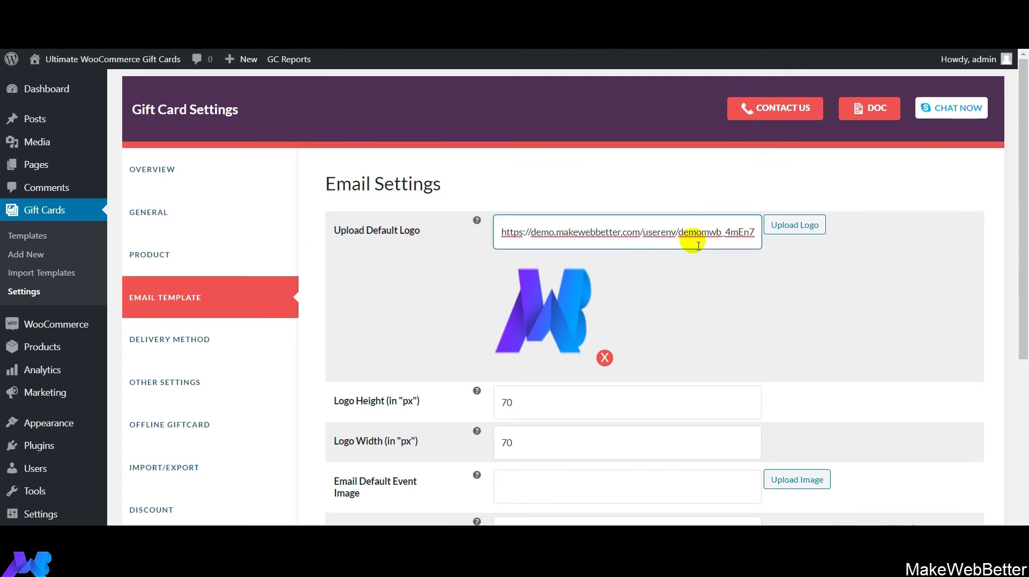
click(604, 357)
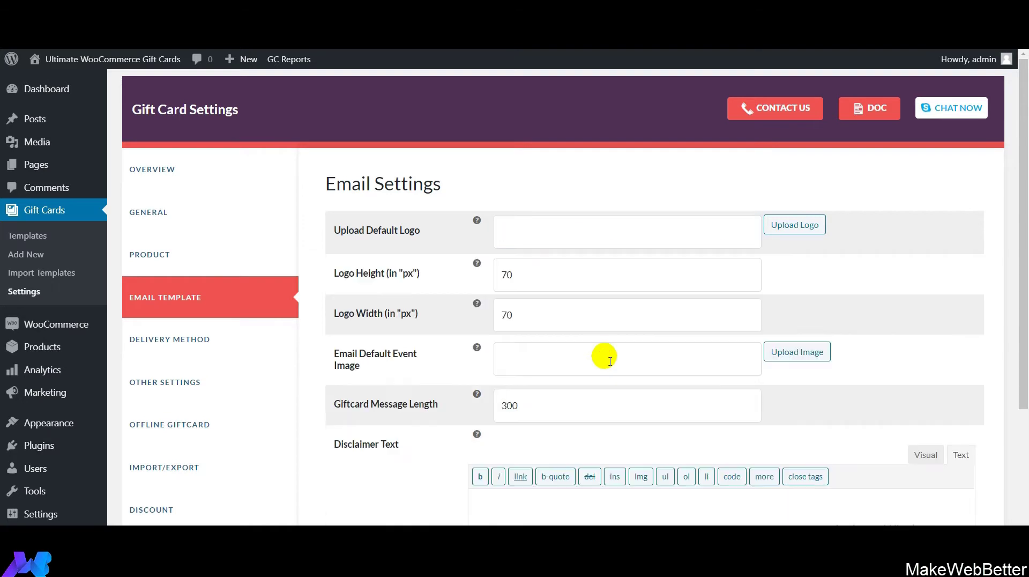
click(795, 224)
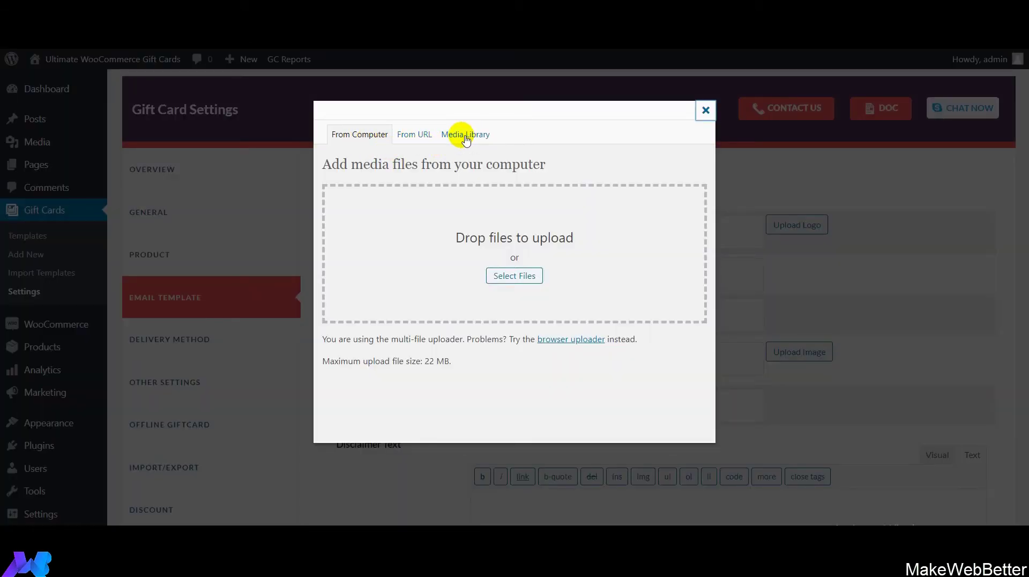
click(423, 135)
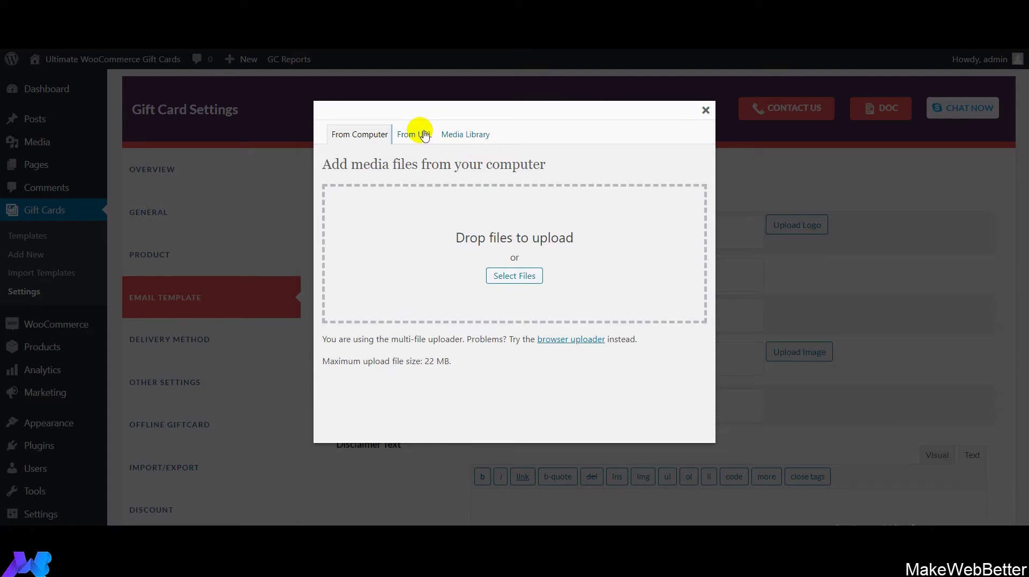
click(414, 255)
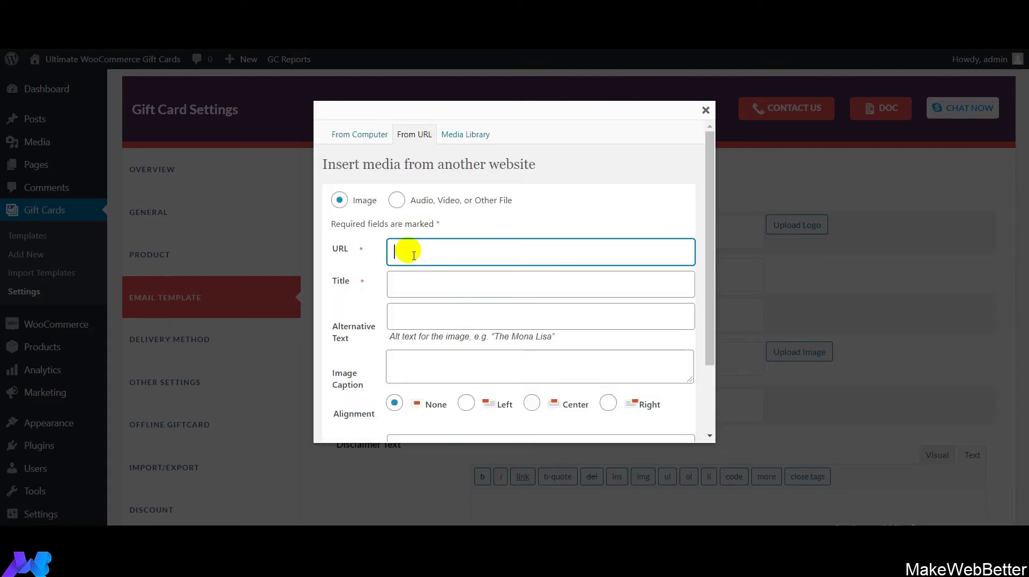
key(ctrl+v)
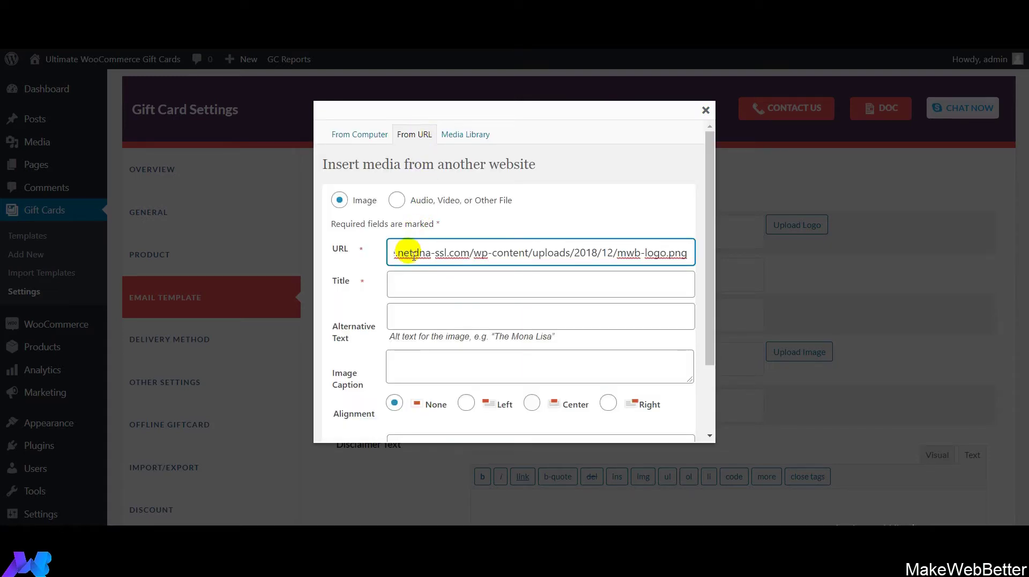
click(409, 283)
text(MakeWebBetter)
drag(712, 244, 712, 329)
click(430, 416)
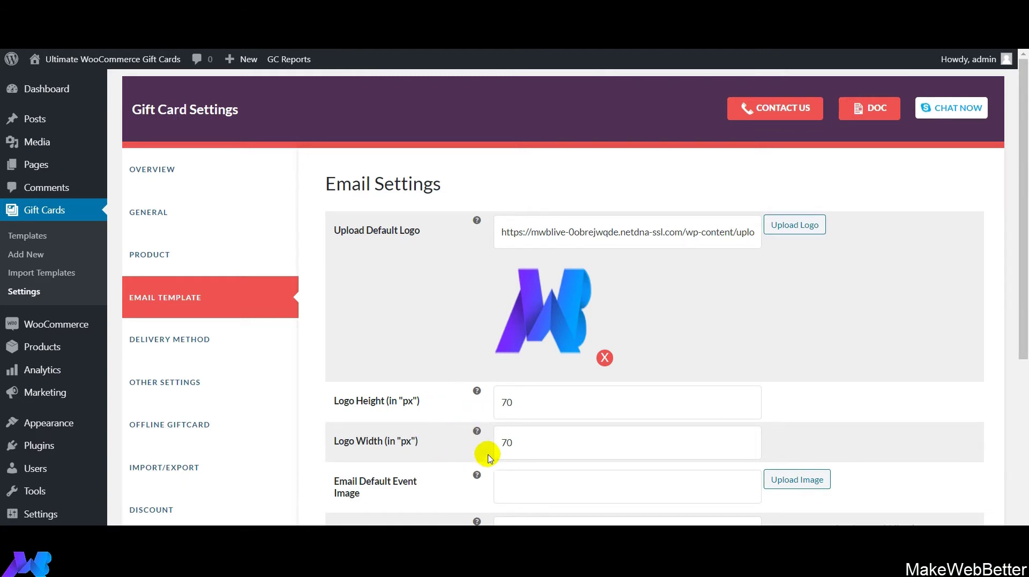
Step: Examine the logo width, default event image and gift card message length settings of the email template
click(506, 450)
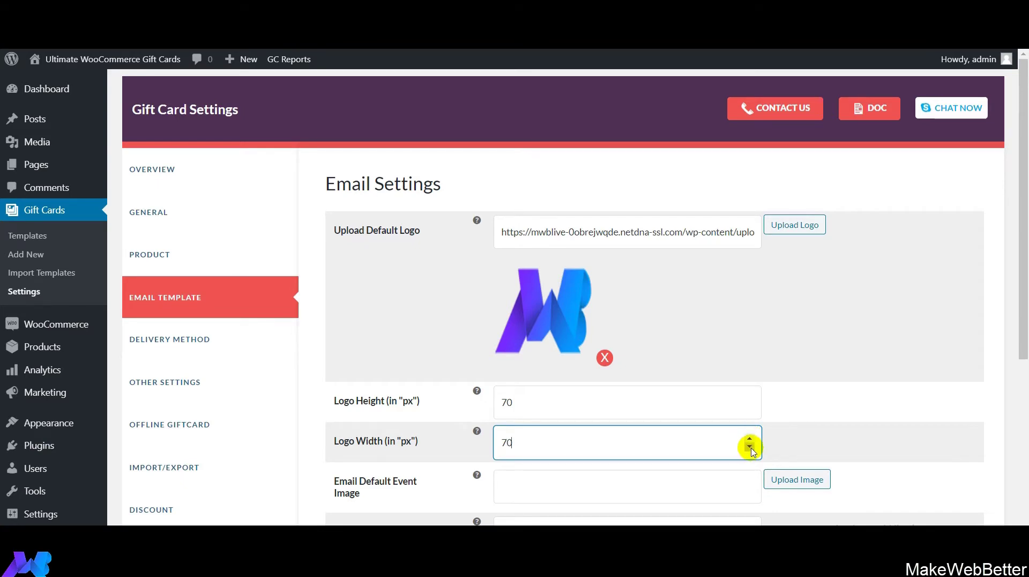
scroll(982, 375, down, 3)
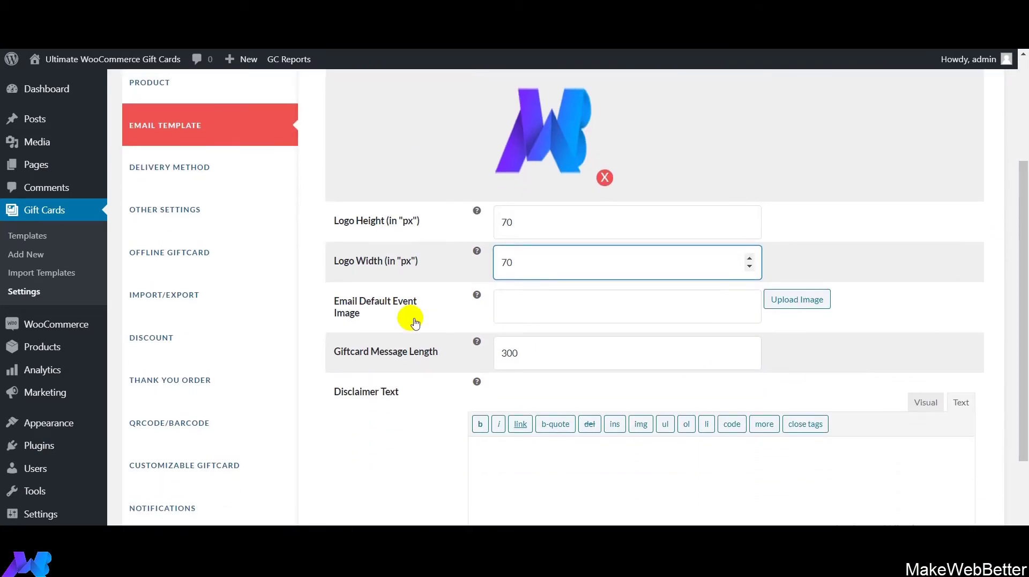
mouse_move(477, 295)
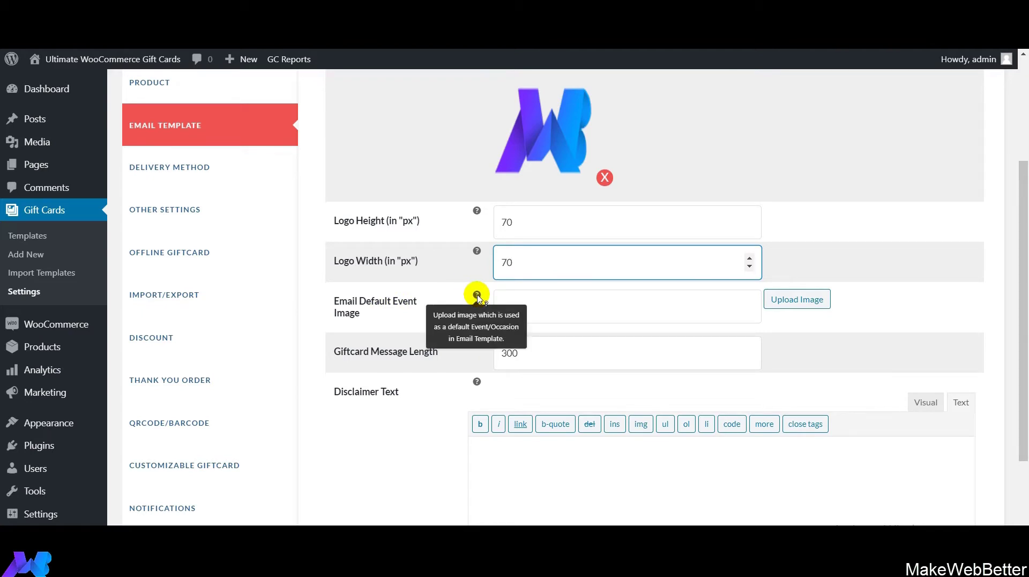
click(631, 298)
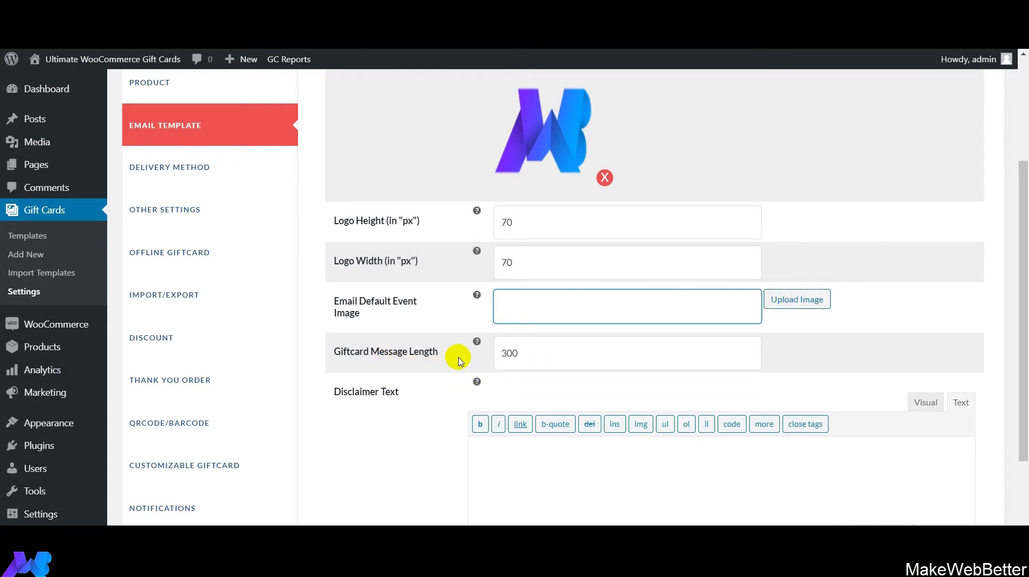
mouse_move(477, 343)
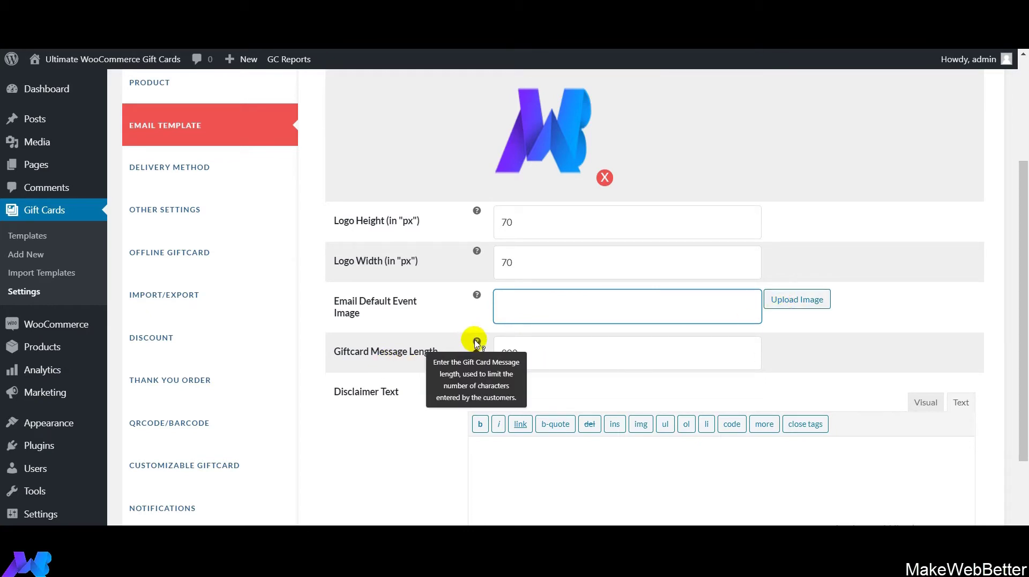
click(553, 353)
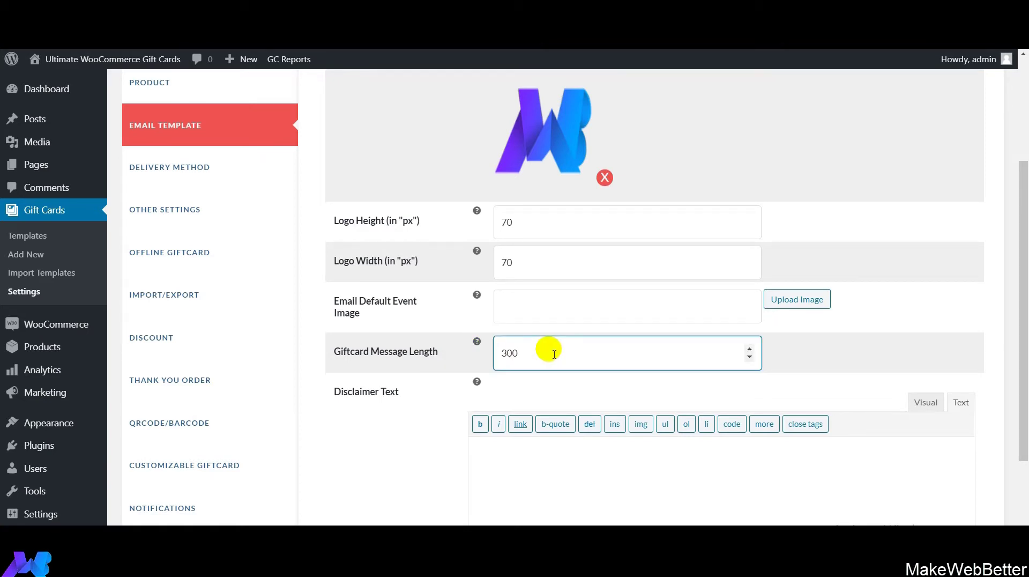
Step: Examine the Disclaimer Text field and the Mail Setting fields for the gift card, sender, downloadable and admin emails
drag(1021, 174, 1021, 290)
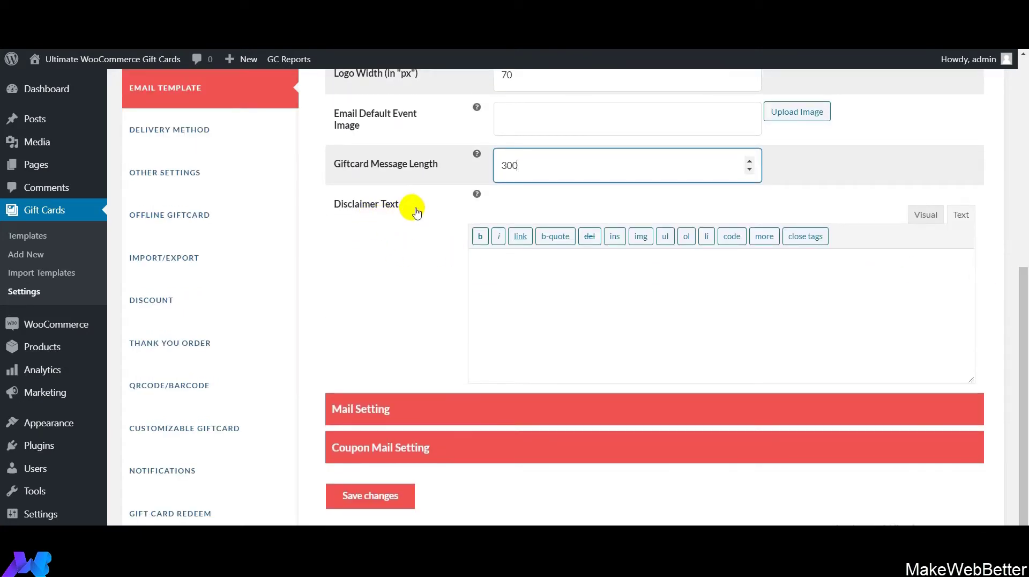
mouse_move(478, 196)
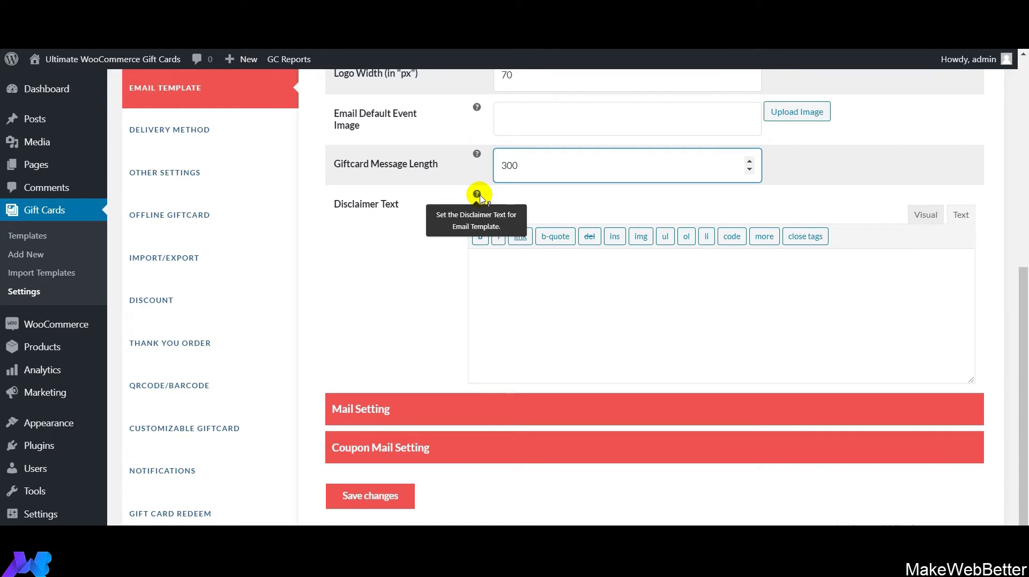
click(502, 279)
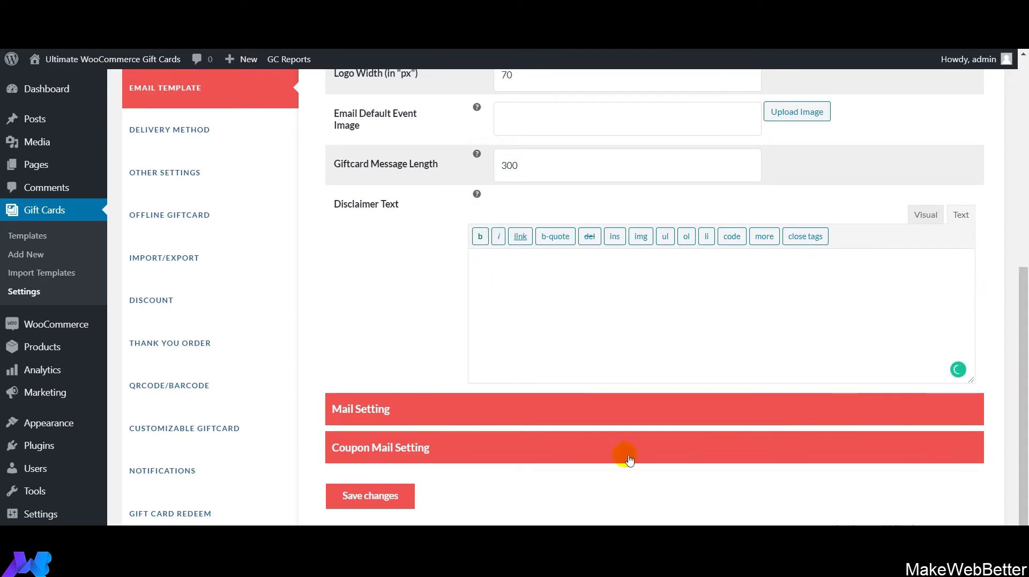
click(448, 416)
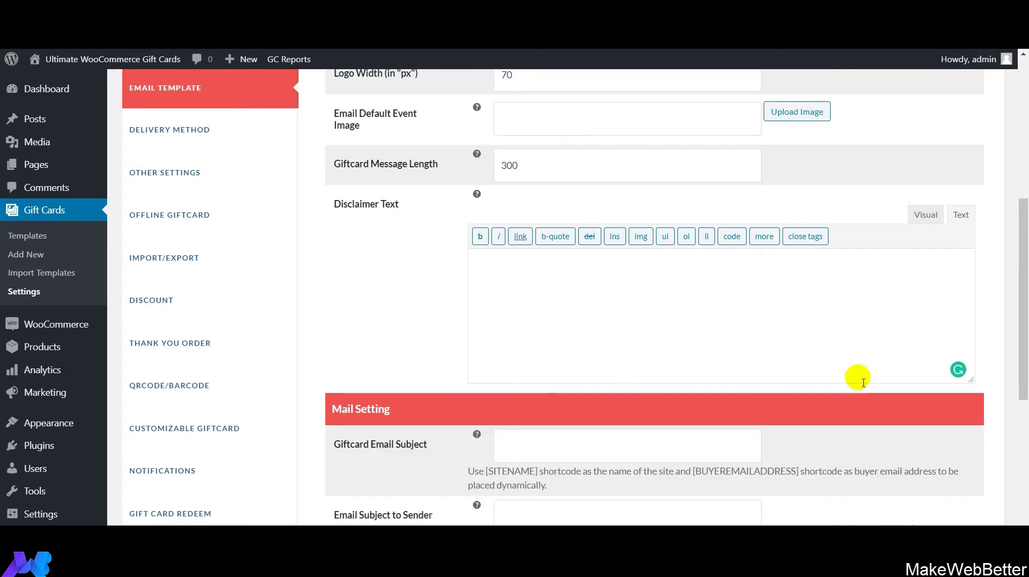
scroll(1022, 280, down, 5)
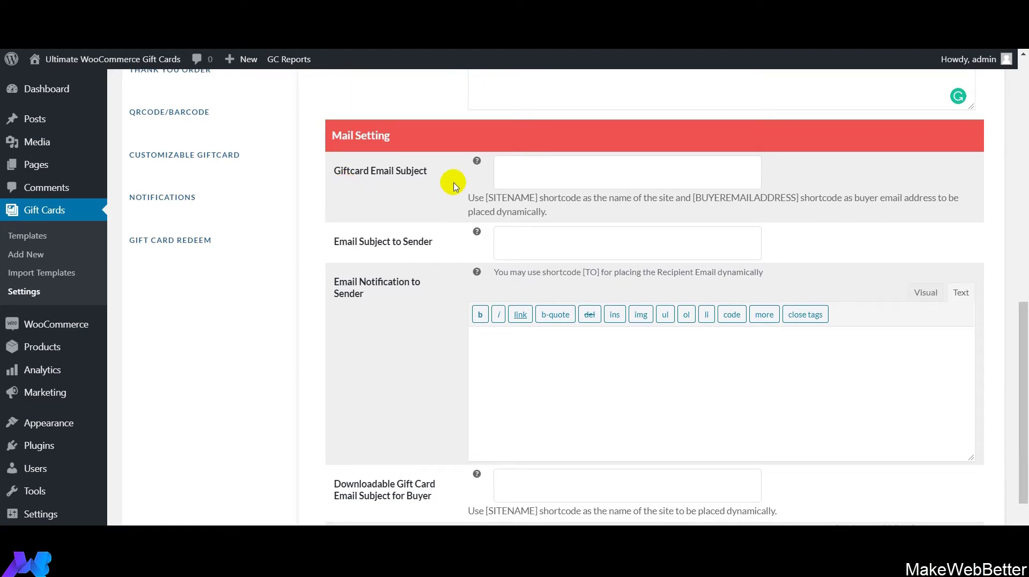
click(510, 183)
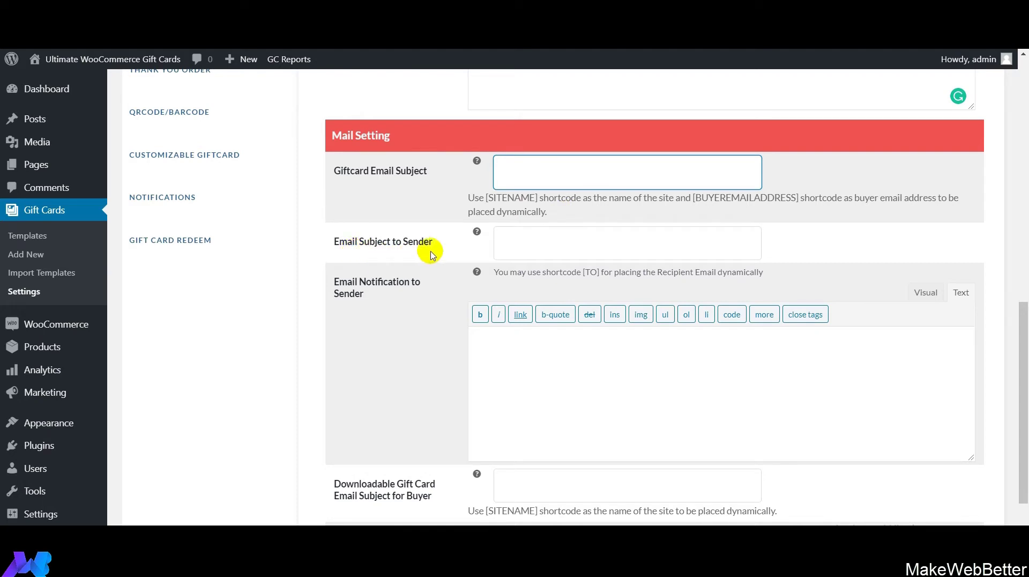
mouse_move(482, 234)
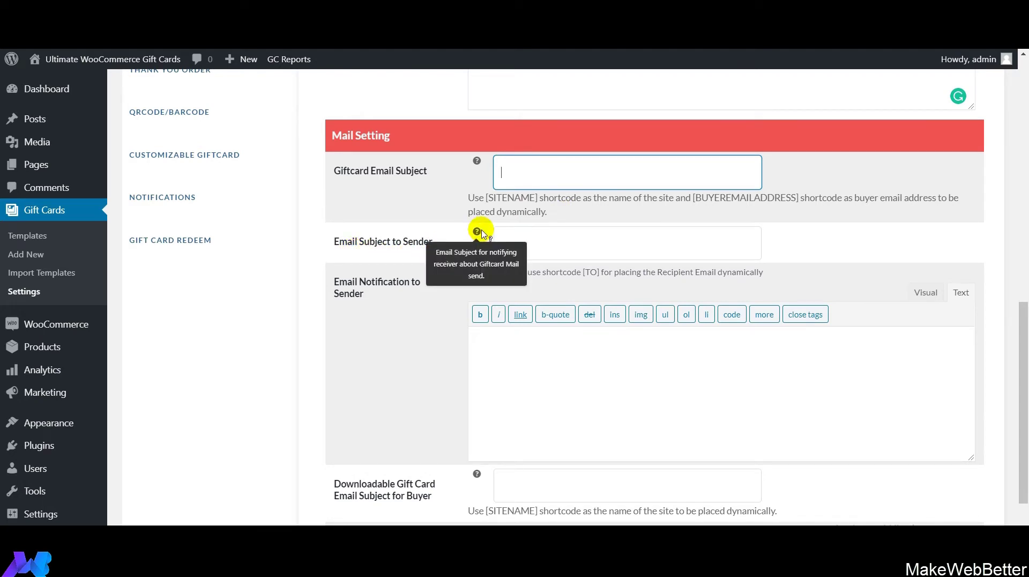
click(524, 236)
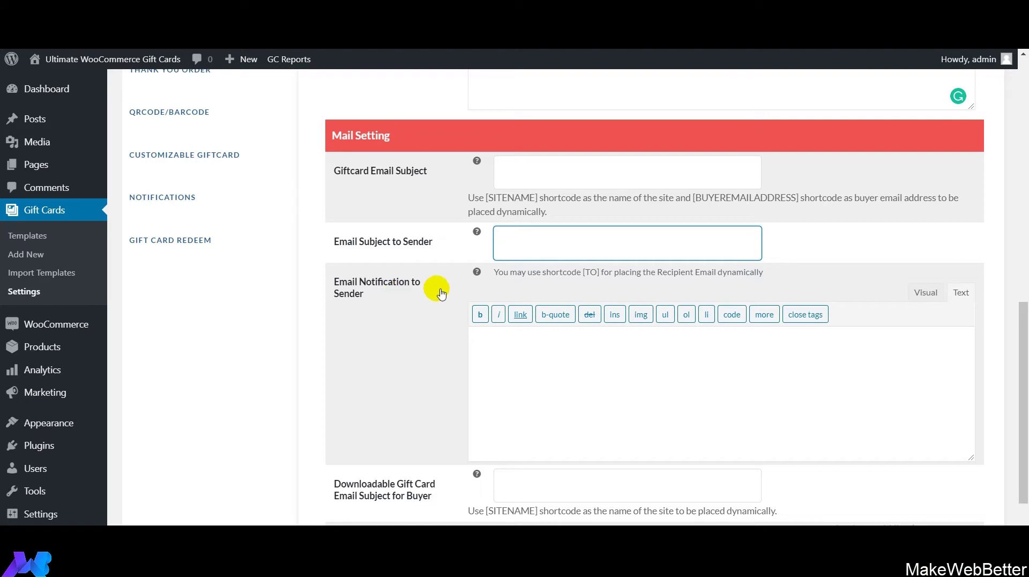
click(526, 356)
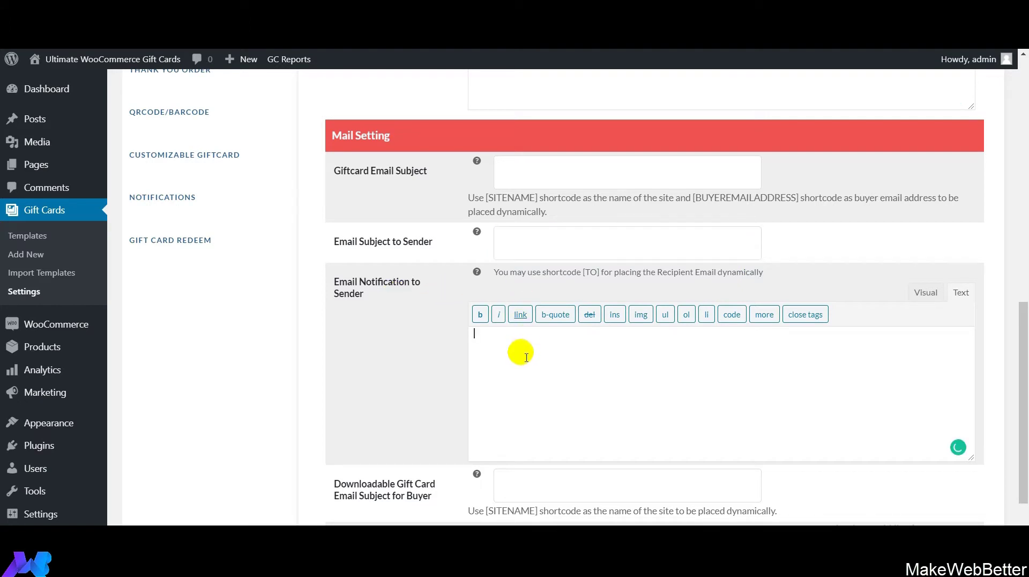
drag(1022, 336, 995, 448)
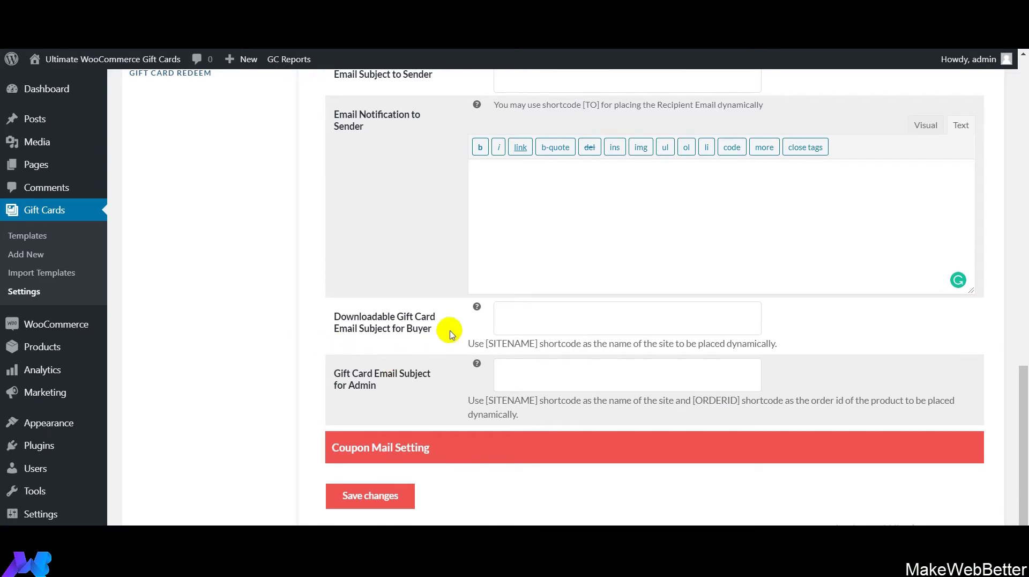
mouse_move(478, 310)
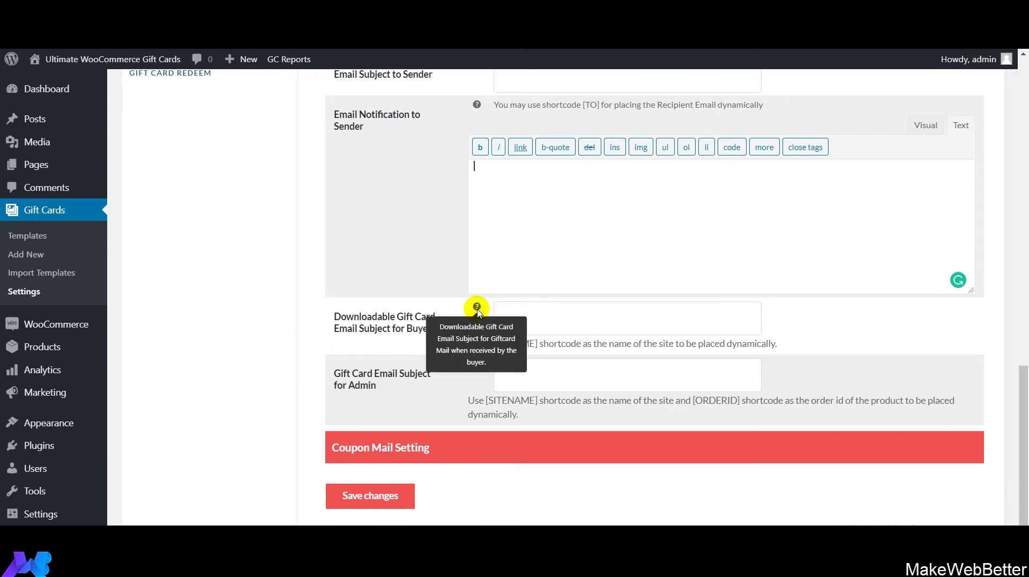
click(547, 323)
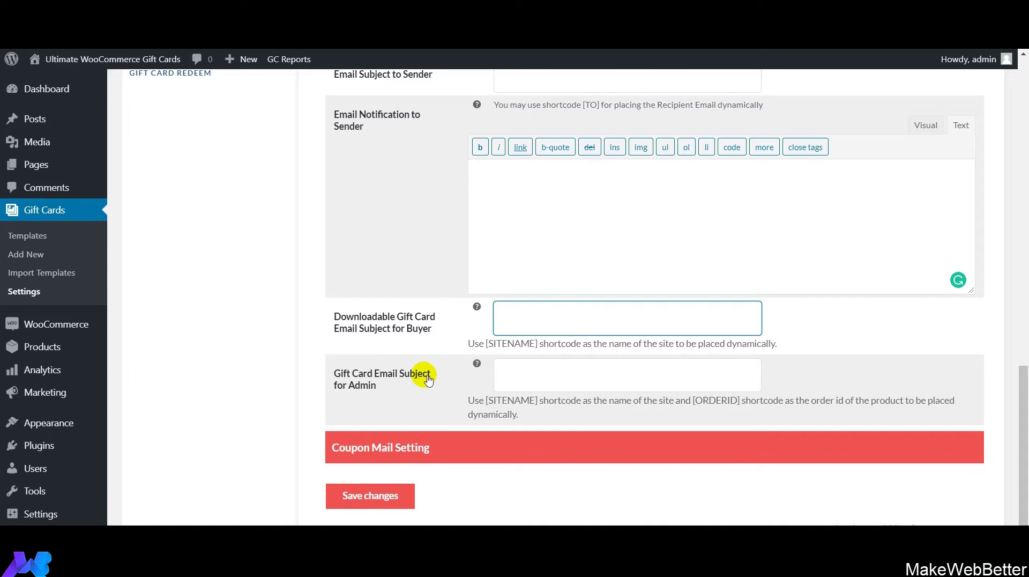
mouse_move(477, 365)
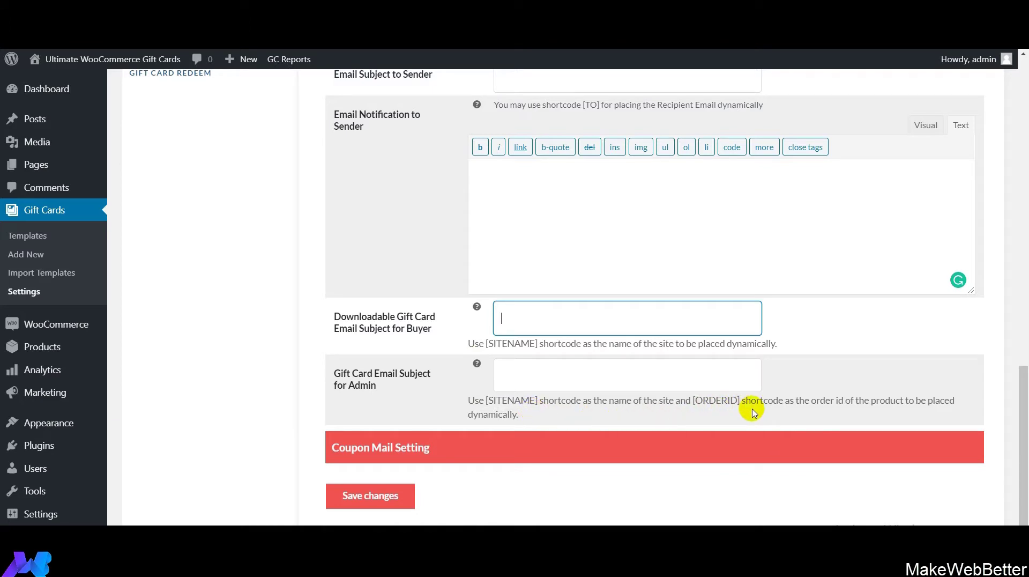
Step: Expand Coupon Mail Setting, review its email subject and sender notification fields, and save the email template settings
click(568, 456)
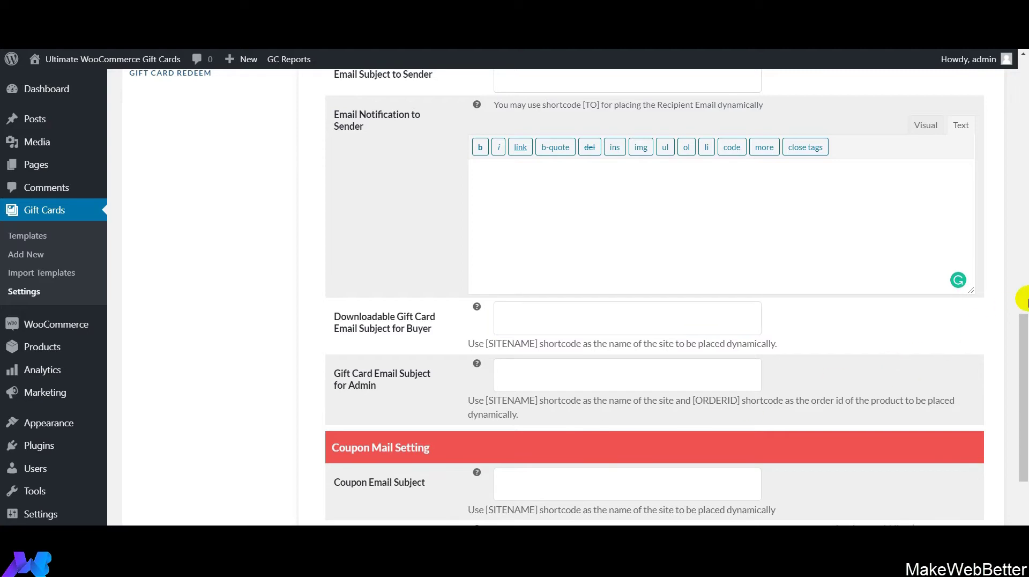
drag(1021, 337, 1021, 423)
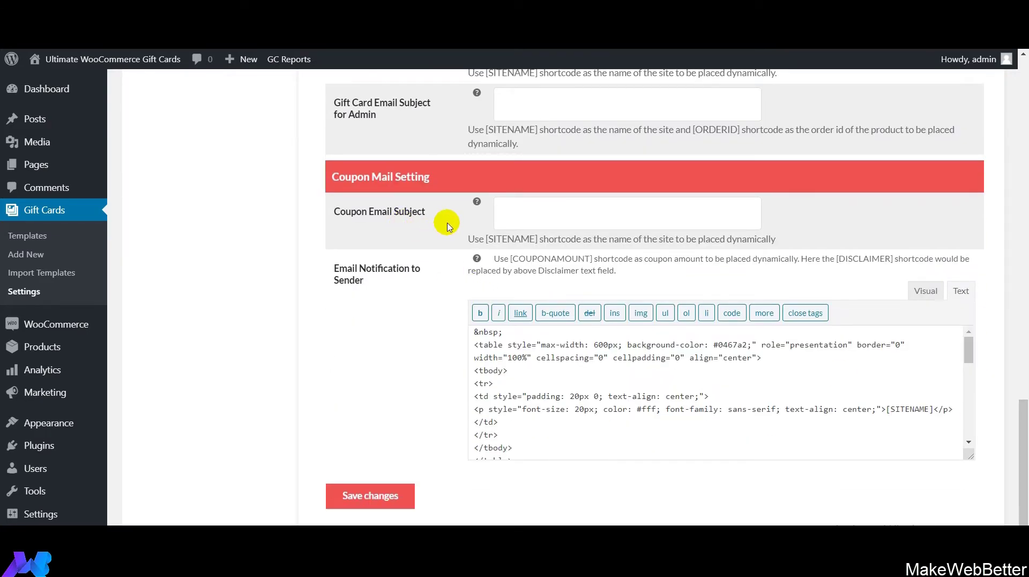
mouse_move(481, 204)
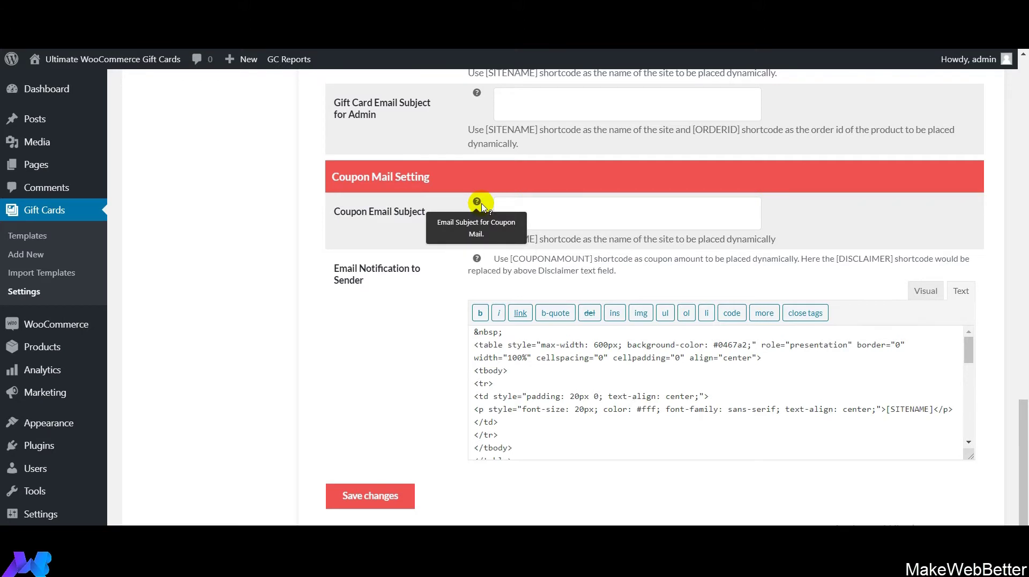
click(553, 216)
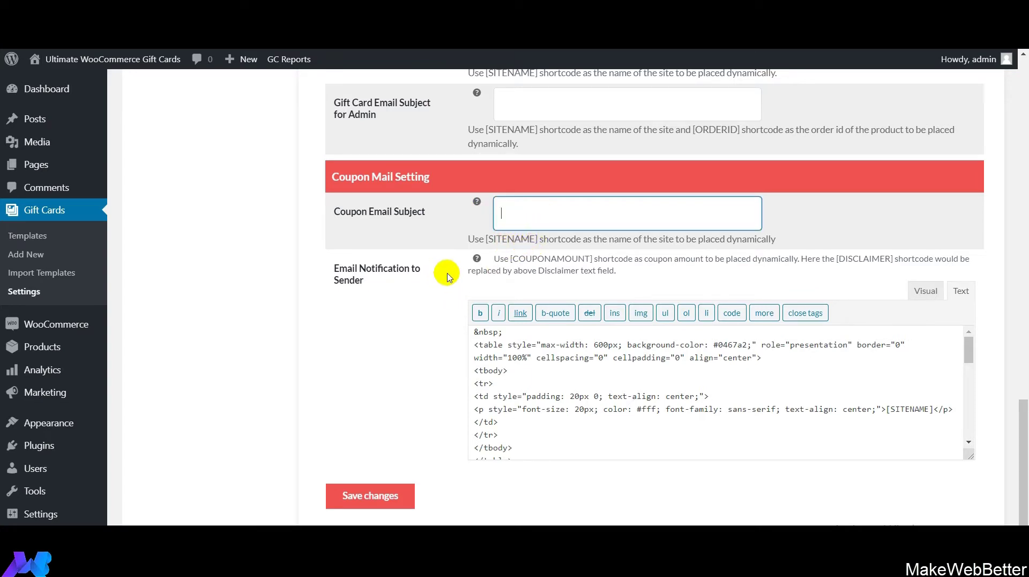
mouse_move(478, 266)
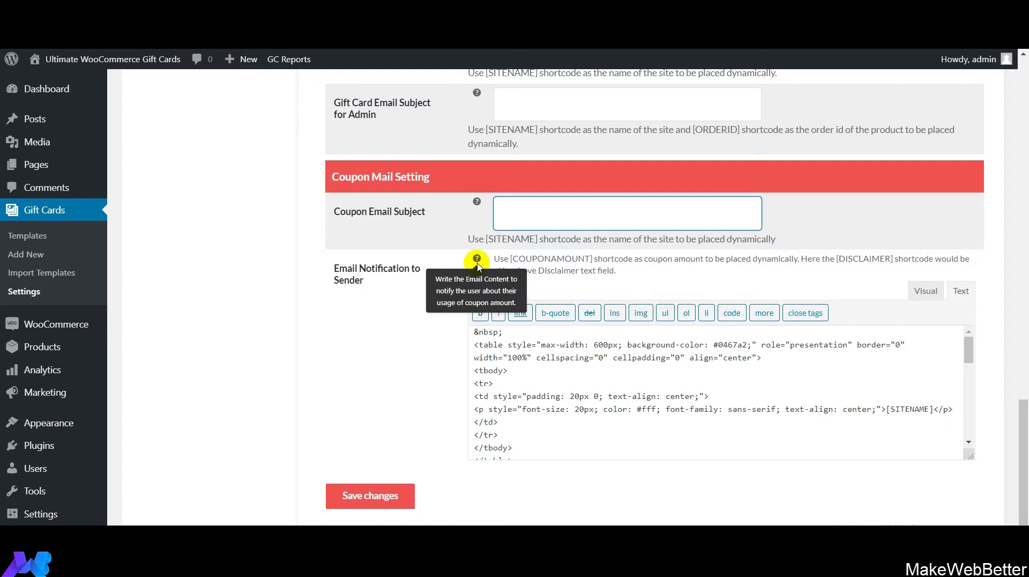
click(374, 496)
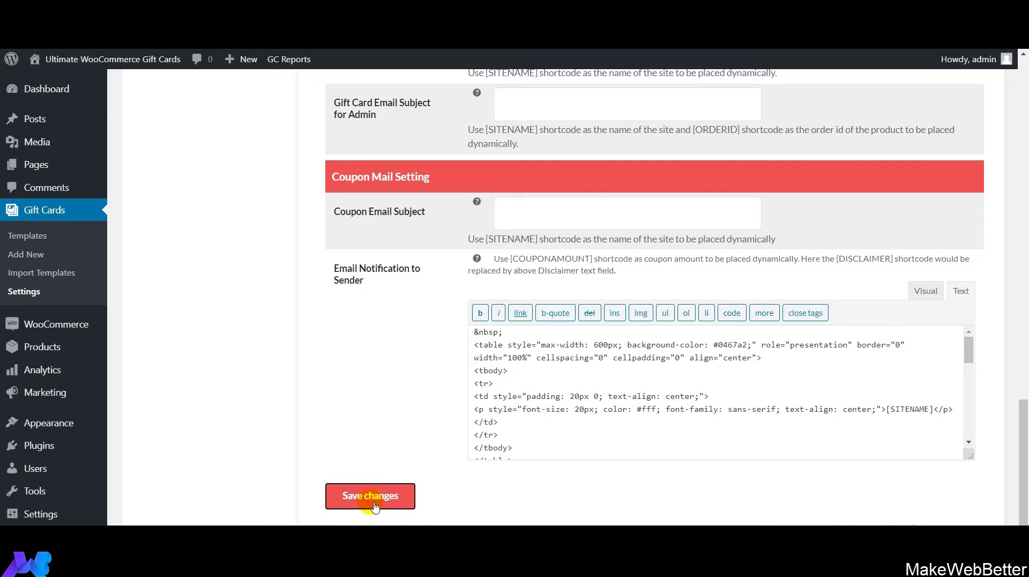
click(371, 496)
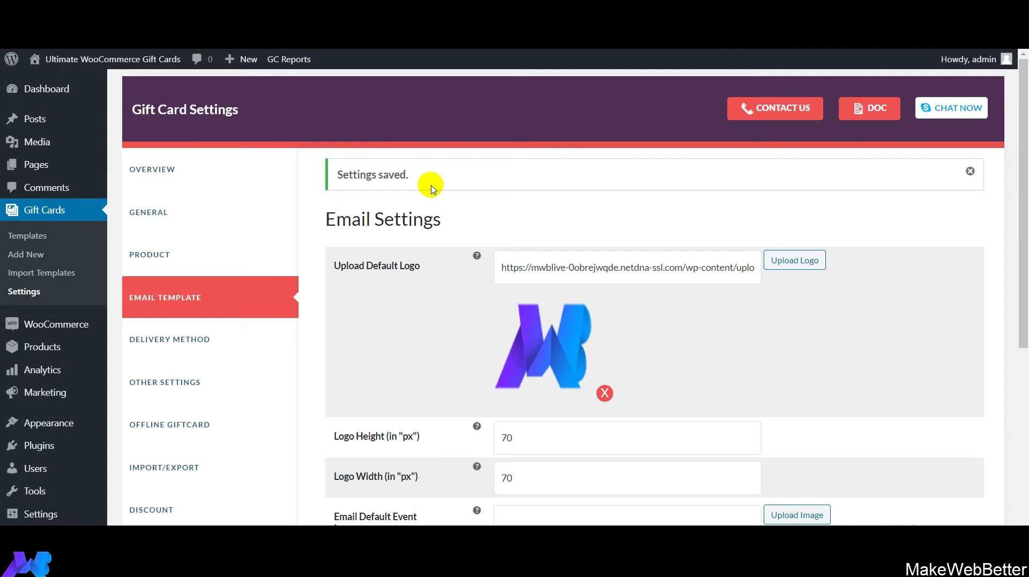
Step: In the Delivery Method settings, try the email, downloadable and shipping options and select "Customer can select below methods"
click(193, 343)
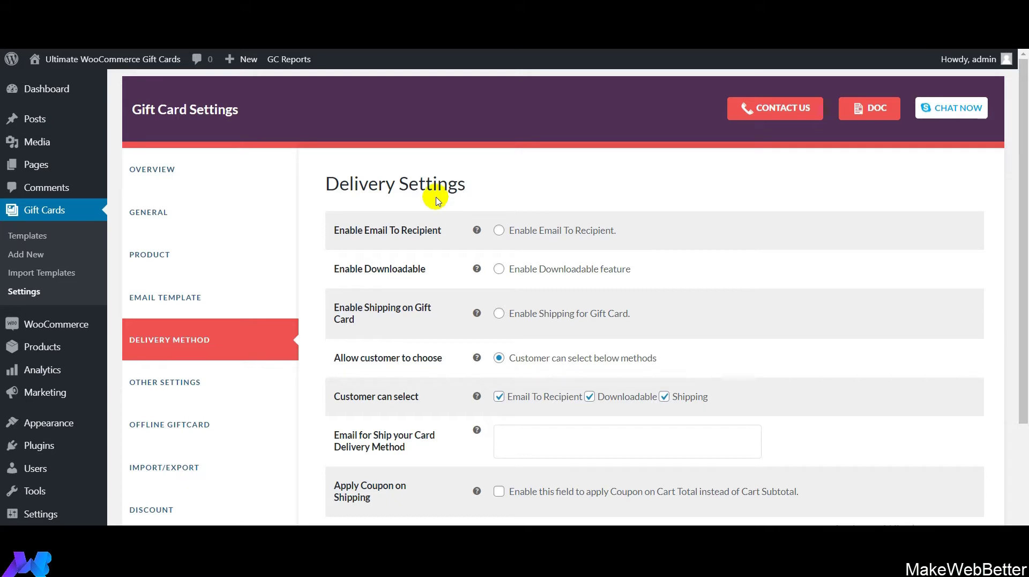
click(501, 235)
mouse_move(478, 234)
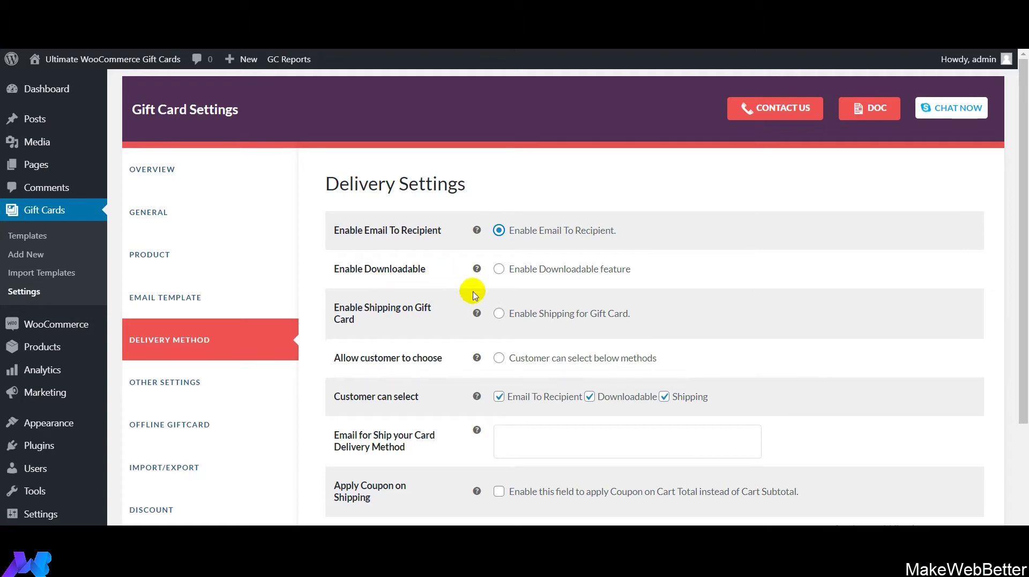
click(499, 269)
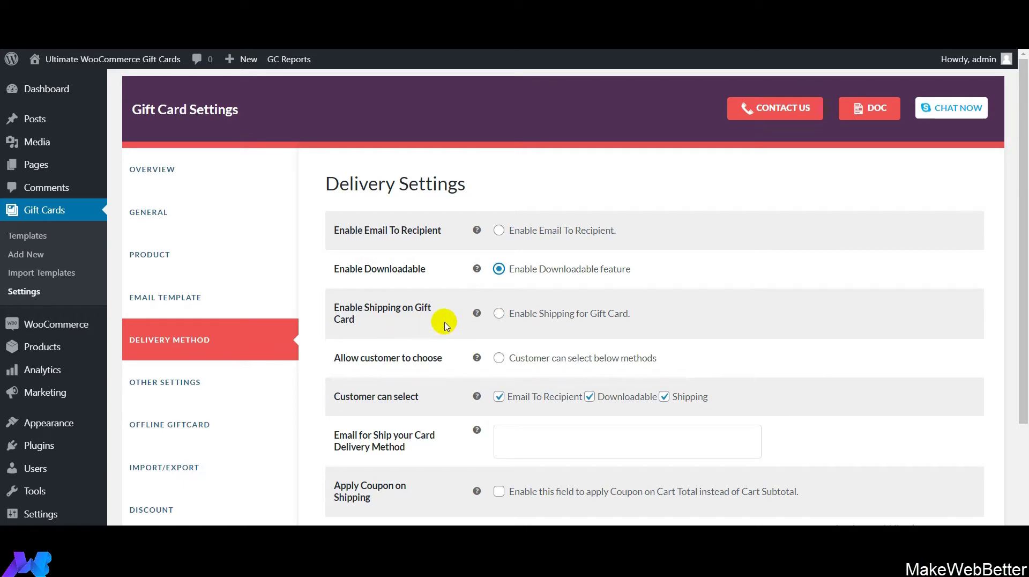
click(499, 313)
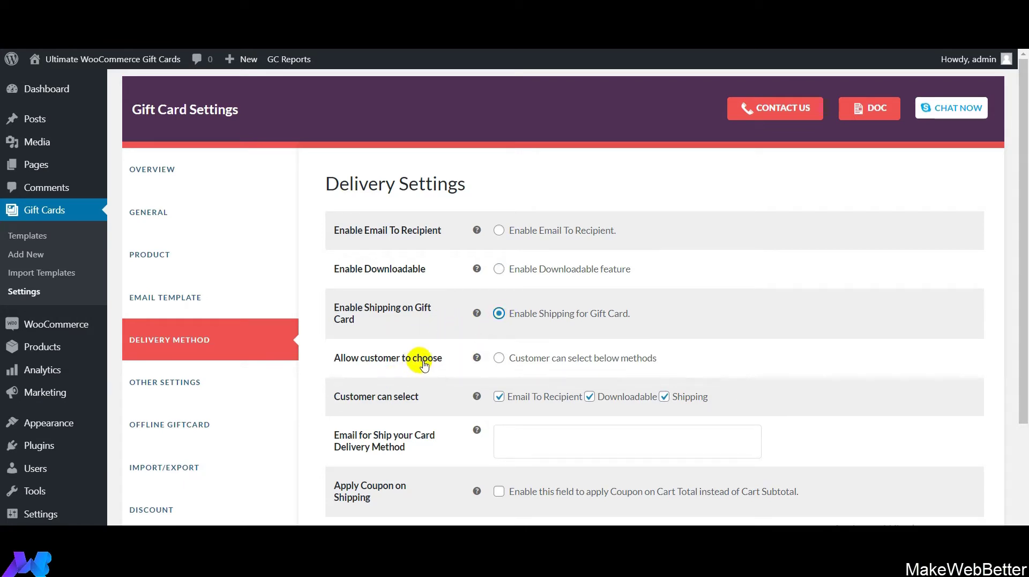
click(500, 358)
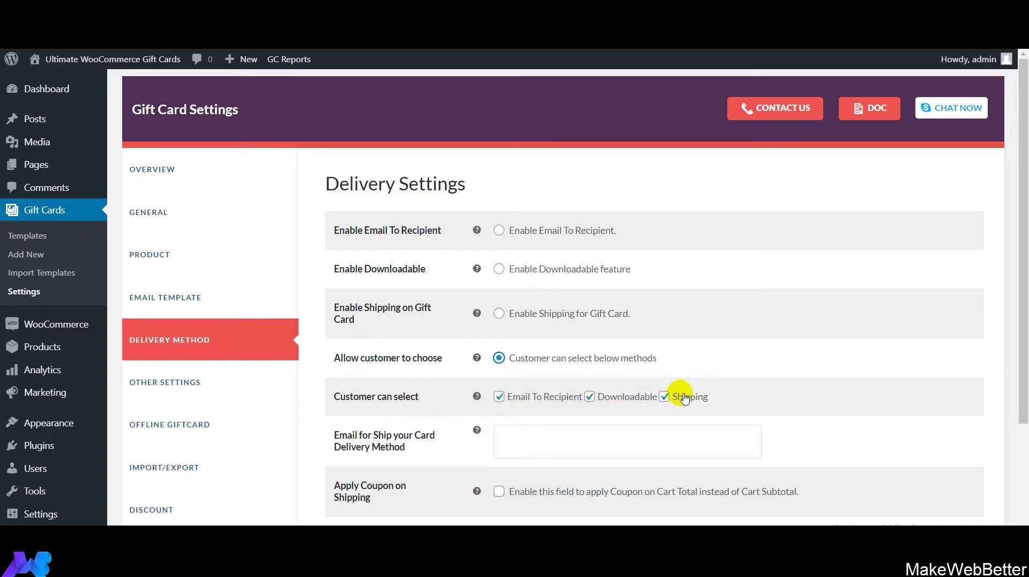
Step: Enable Apply Coupon on Shipping so coupons apply to the cart total, and save the delivery settings
drag(1024, 268, 1021, 379)
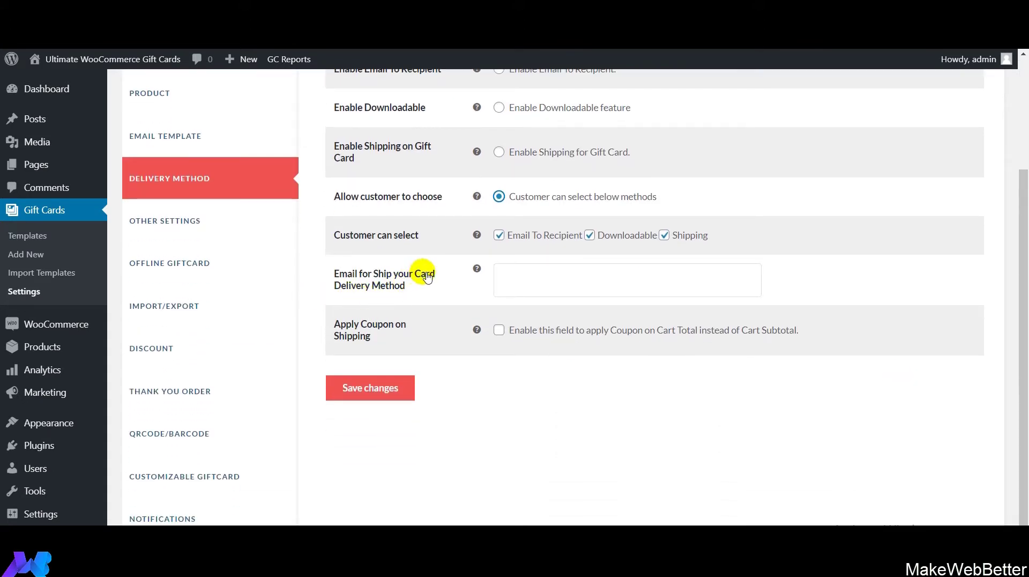
mouse_move(478, 270)
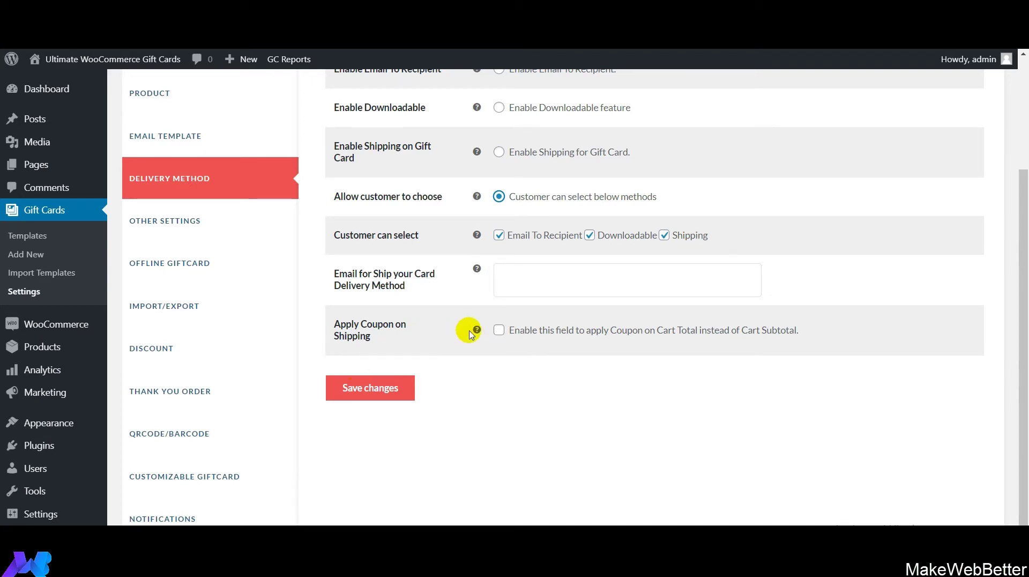
mouse_move(477, 330)
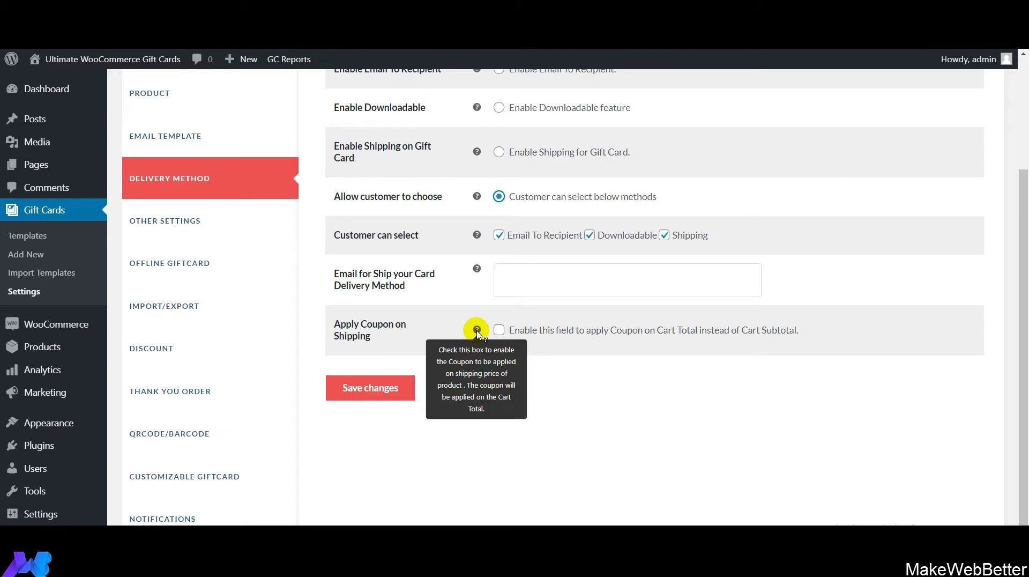
click(498, 330)
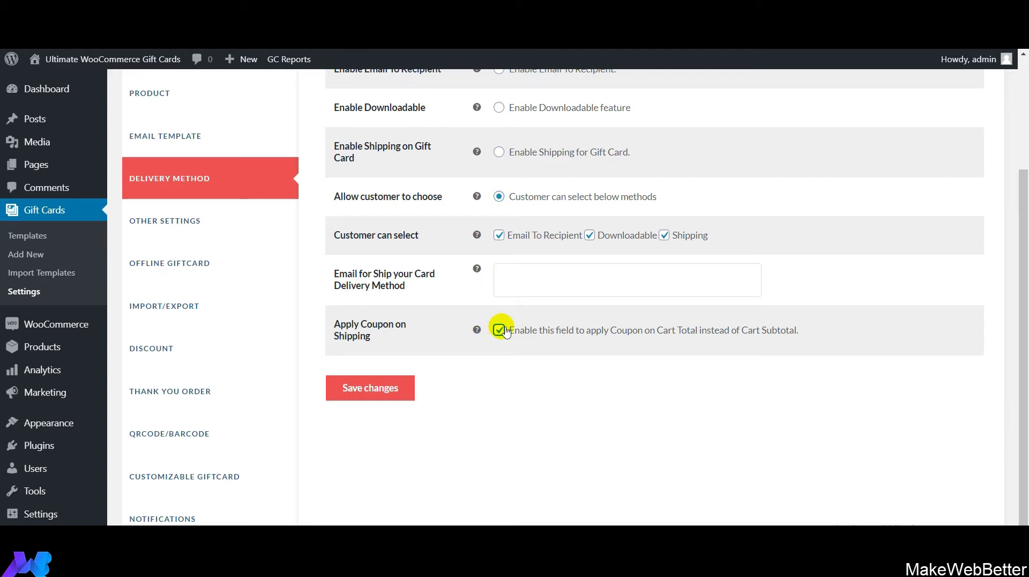
click(386, 390)
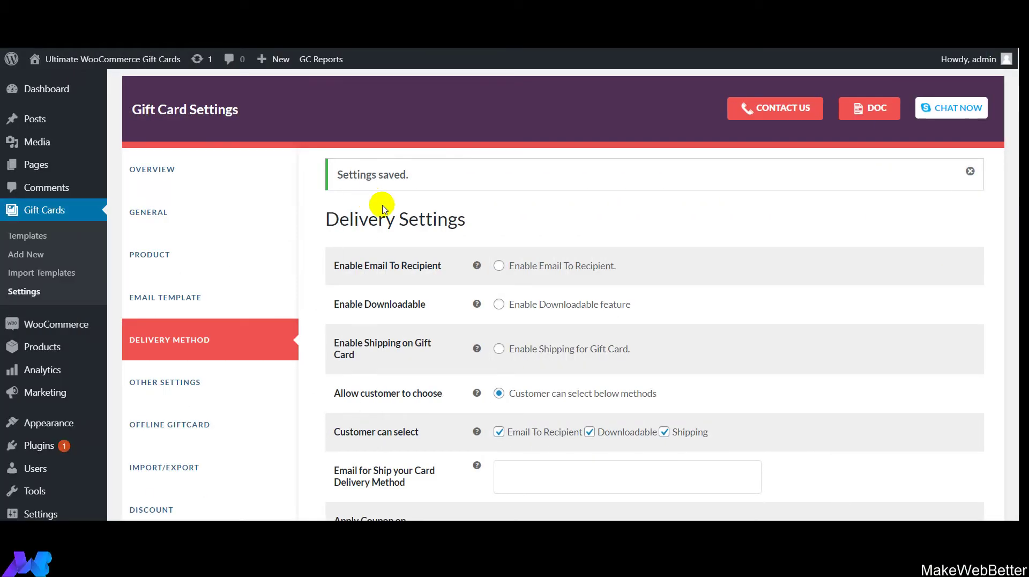
Step: In Other Settings, turn off Disable Send Today Button and set the PDF template size to A4 Format
click(153, 385)
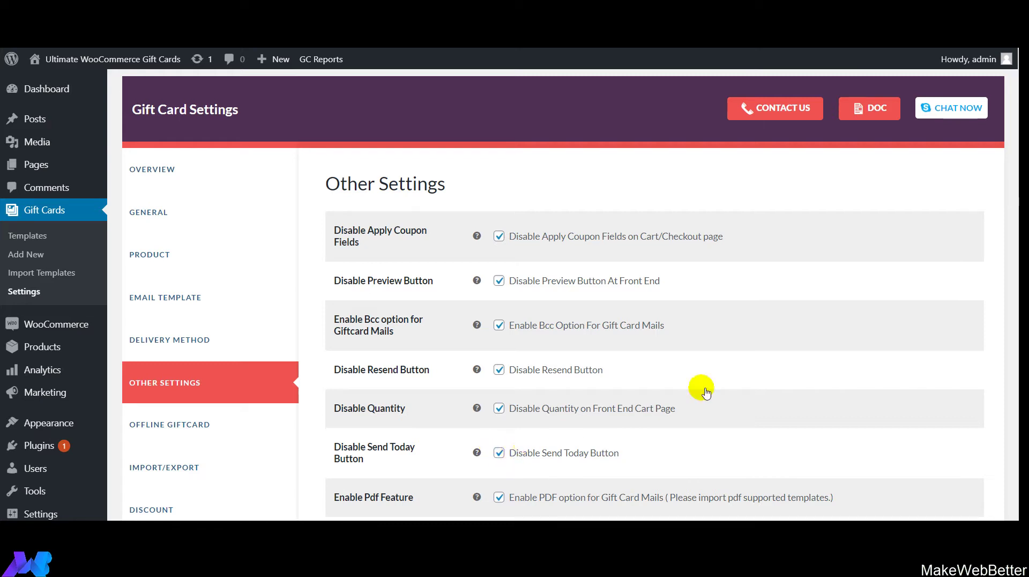
scroll(1017, 271, down, 5)
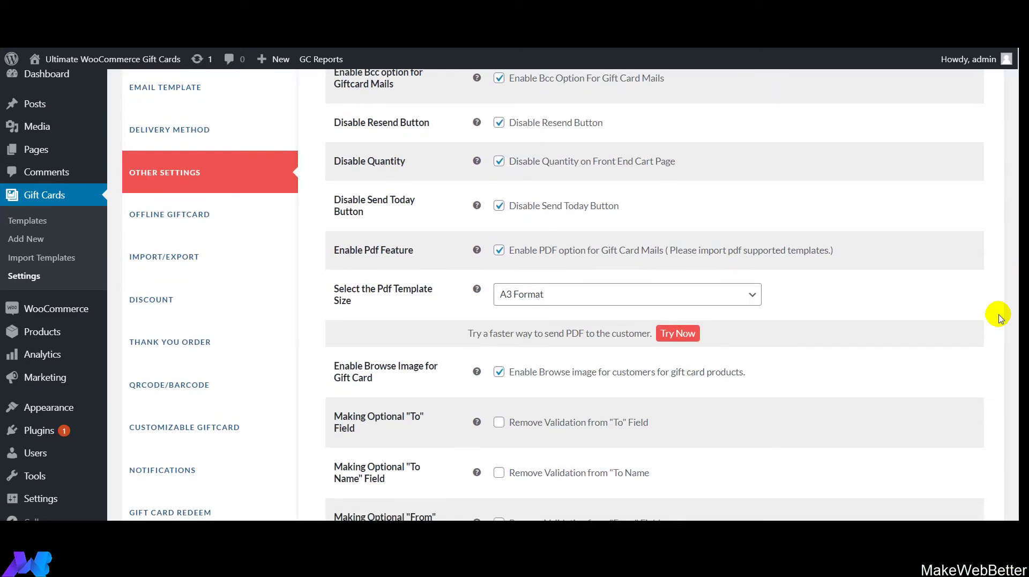
click(498, 207)
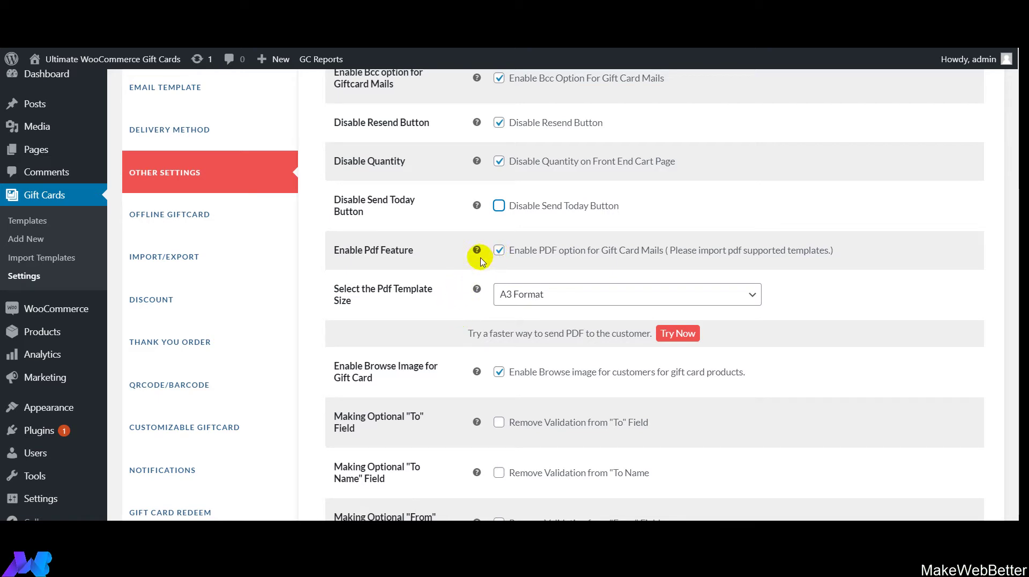
click(517, 294)
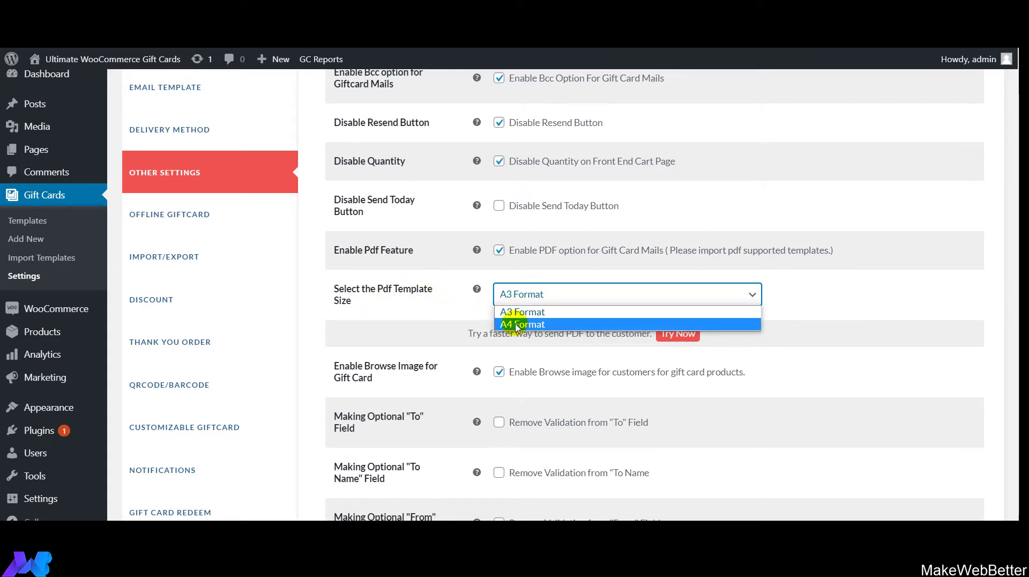
click(517, 324)
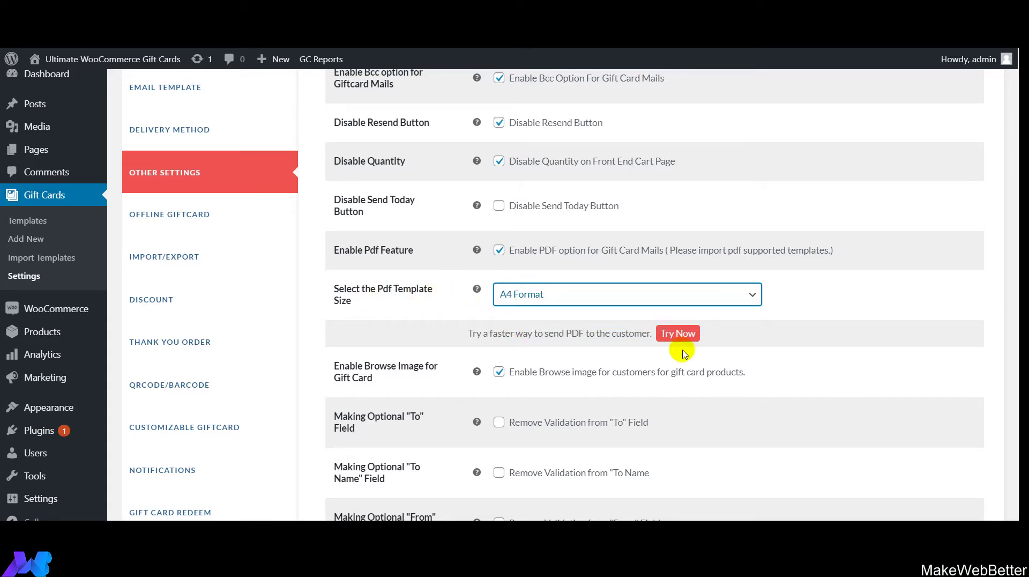
Step: Remove validation from the "To" and "To Name" fields and try the same option for the "Gift Message" field
scroll(1019, 335, down, 1)
scroll(1017, 335, down, 2)
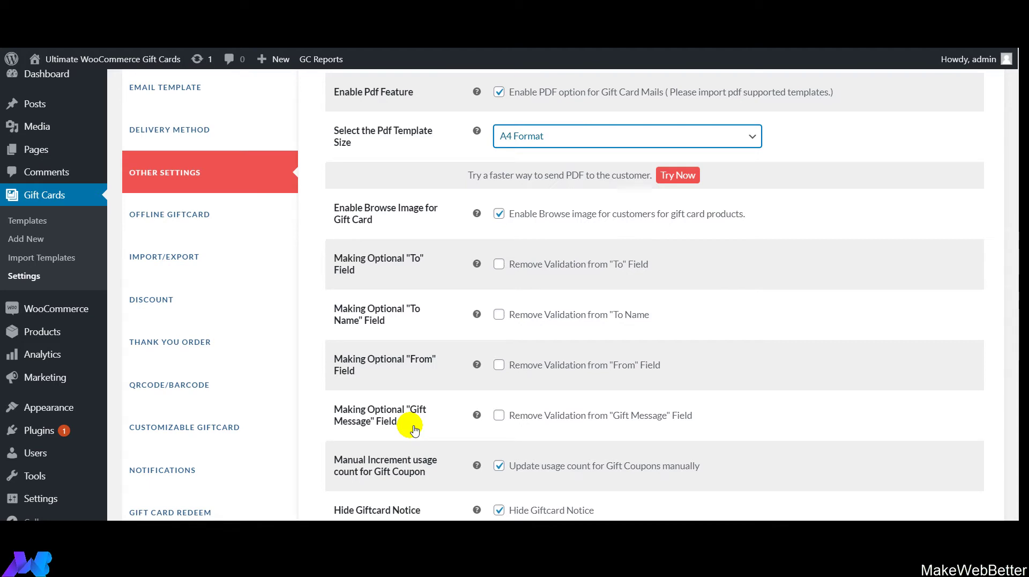
click(499, 264)
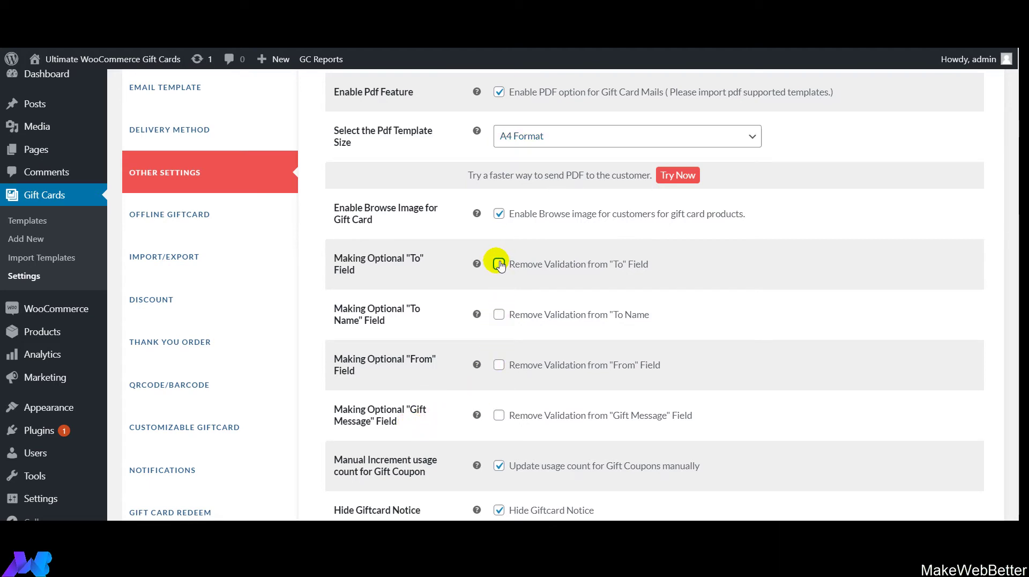
click(499, 314)
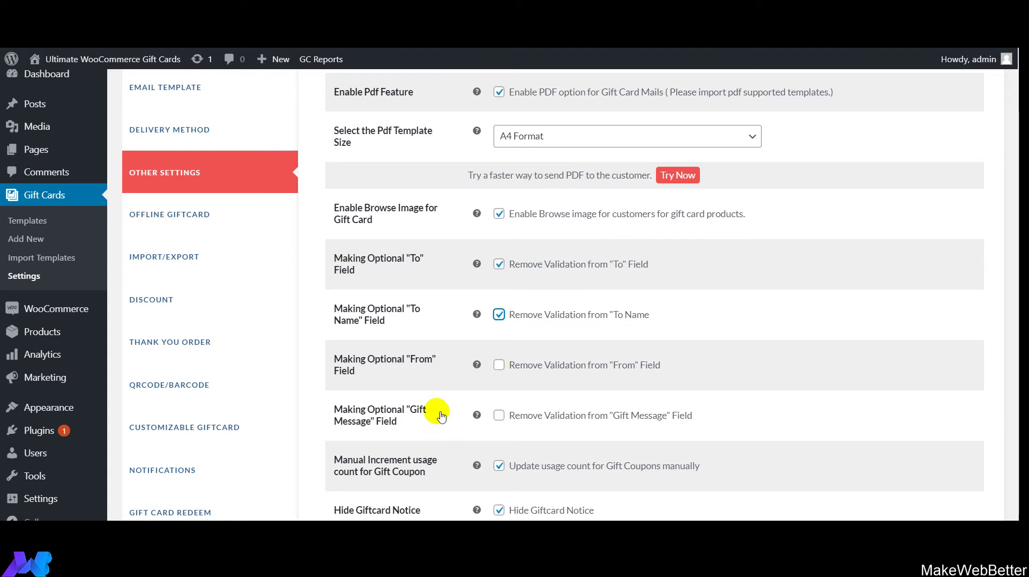
click(498, 416)
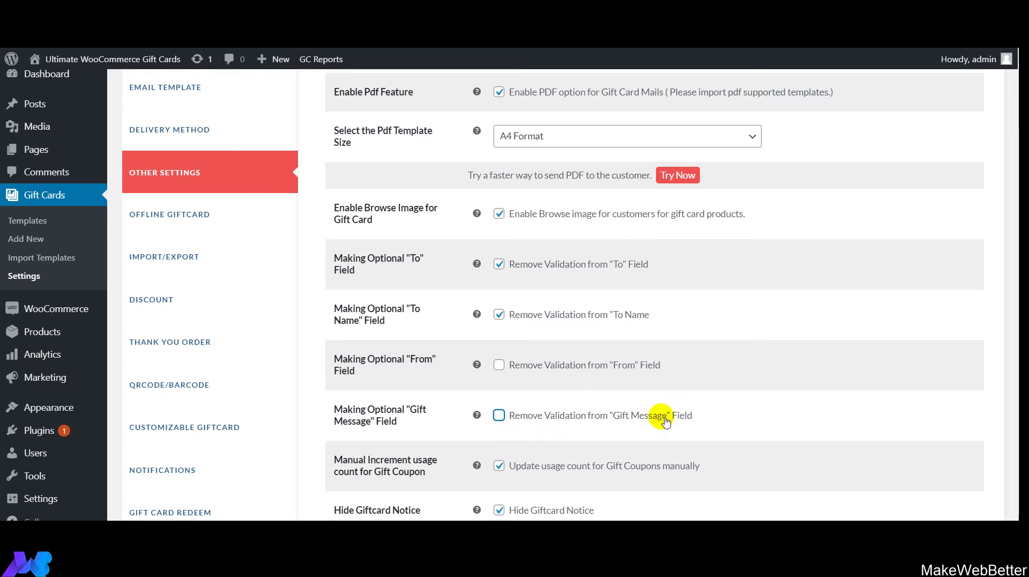
Step: Check the help text of Hide Featured/Thumbnail Image and enable the option for the gift card product page
scroll(1018, 381, down, 5)
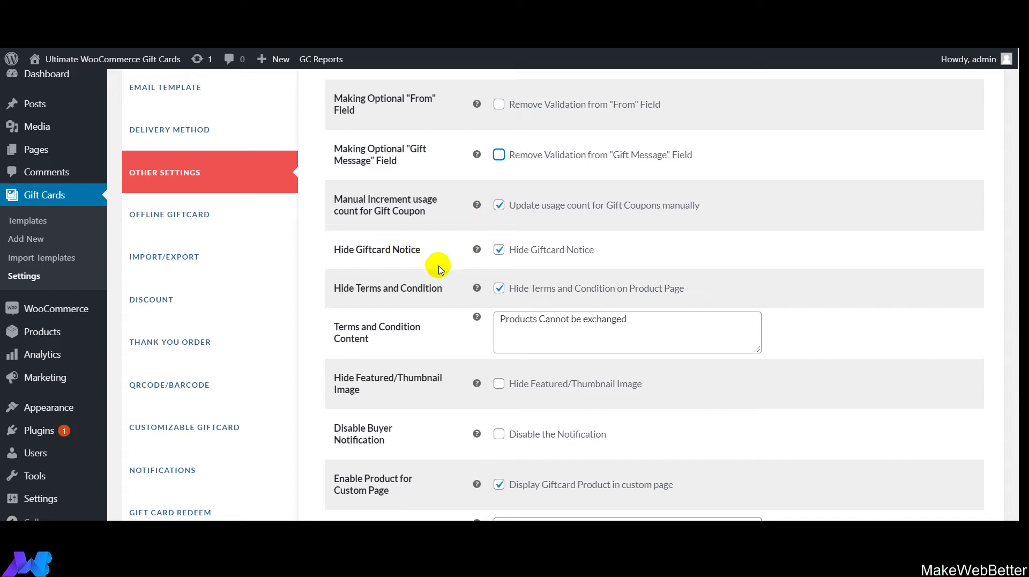
mouse_move(477, 251)
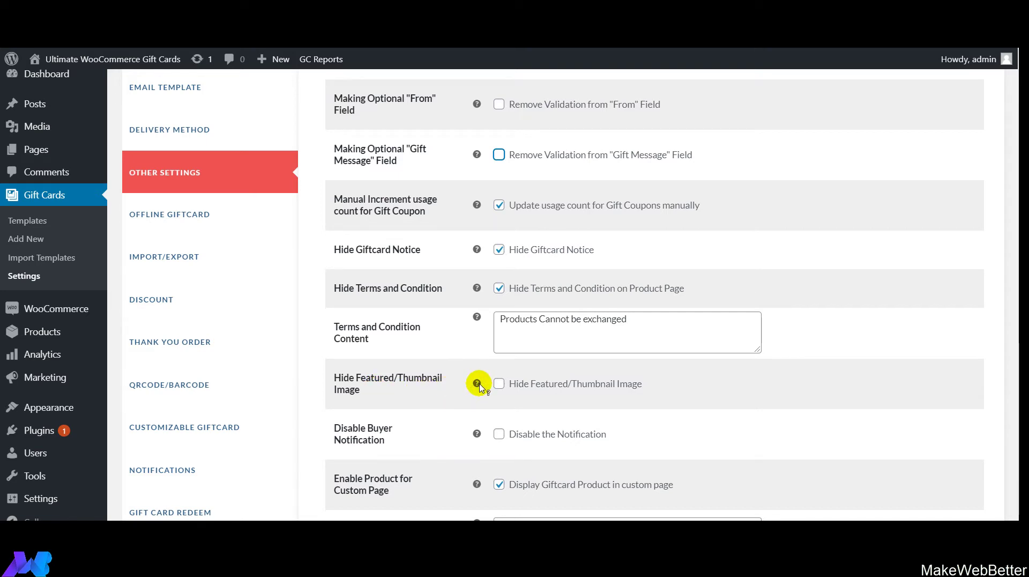
mouse_move(480, 386)
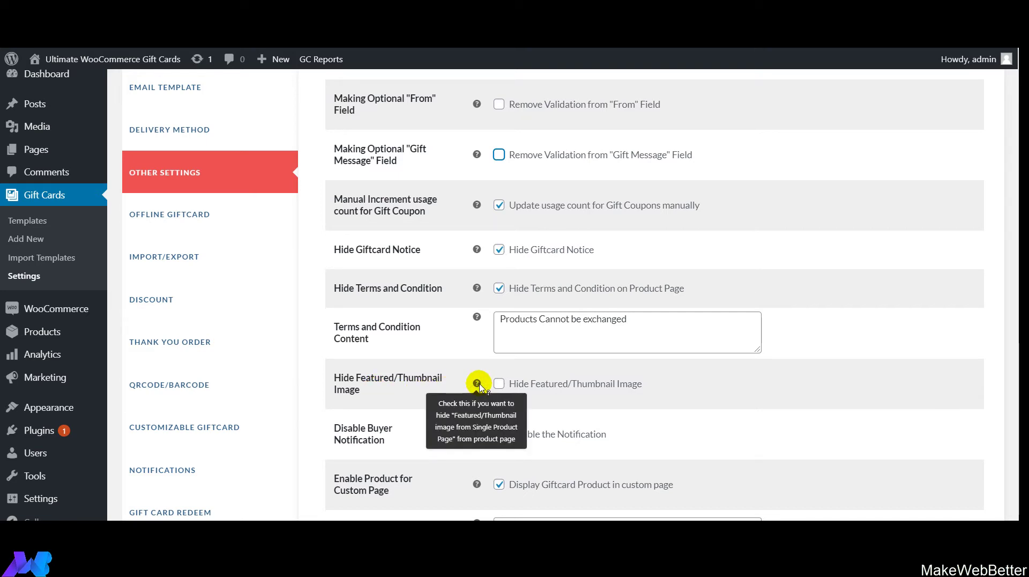
click(498, 384)
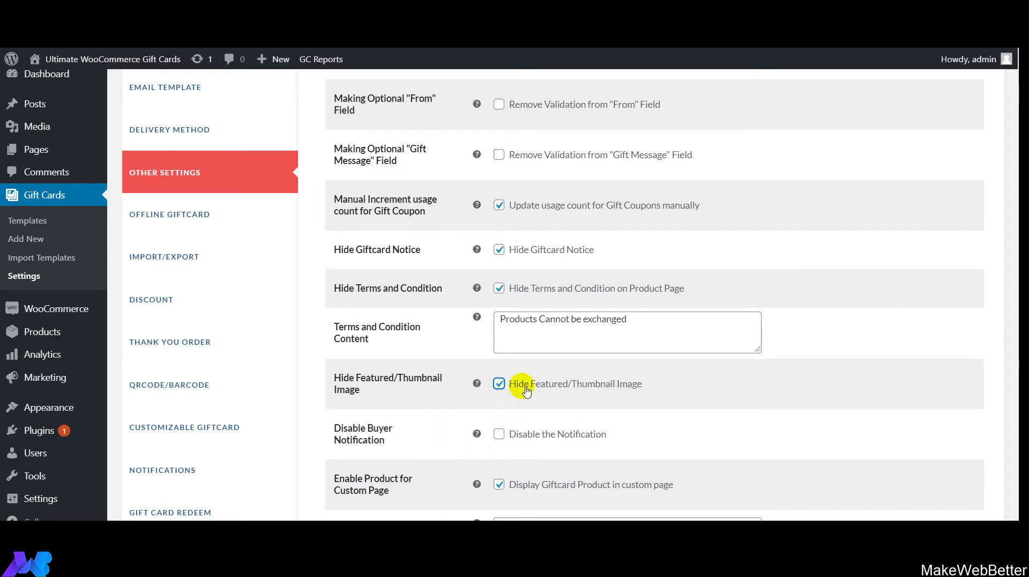
Step: Select Gift Card as the custom page for displaying gift card products and save the other settings
scroll(1002, 394, down, 2)
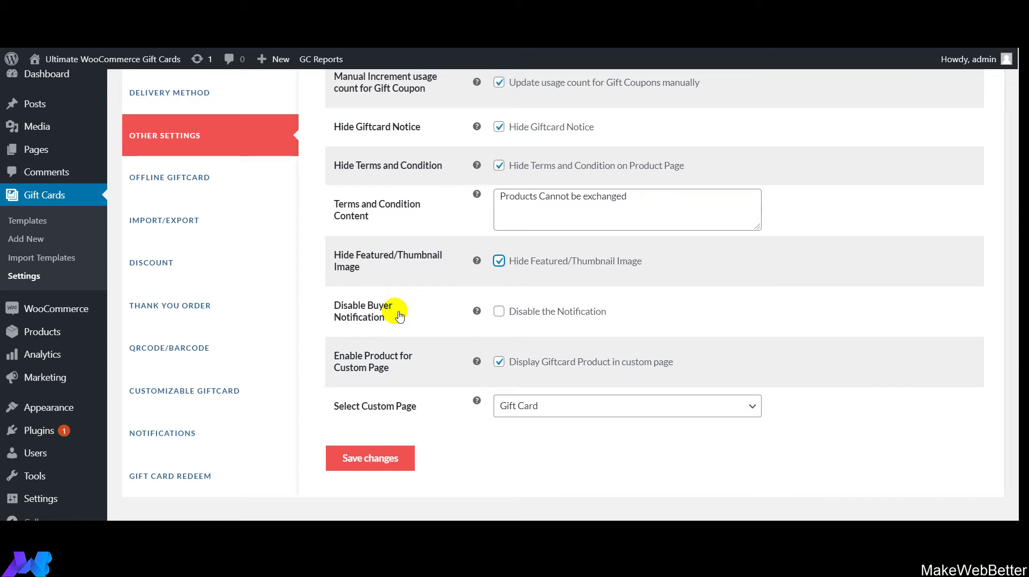
mouse_move(478, 314)
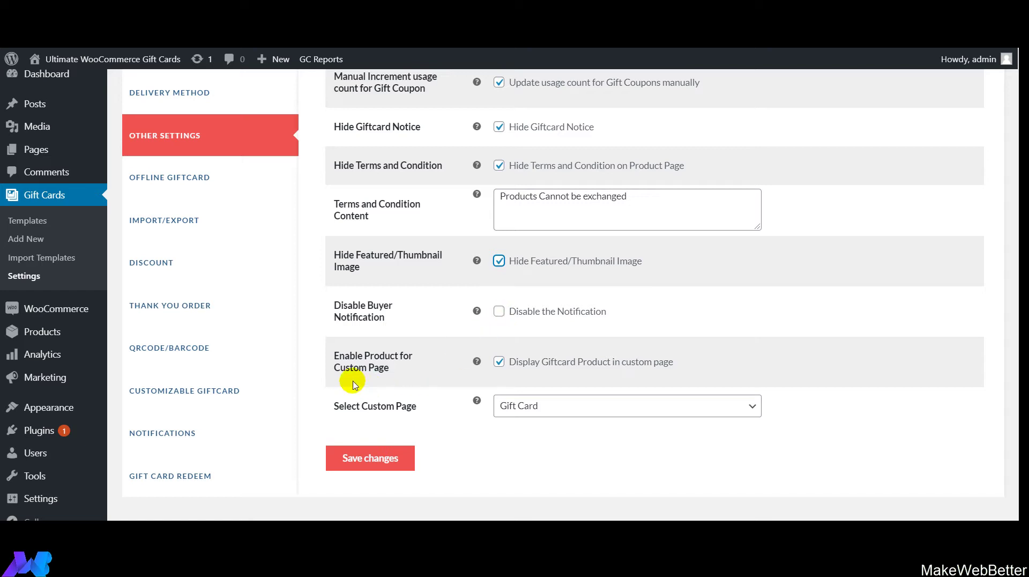
mouse_move(477, 362)
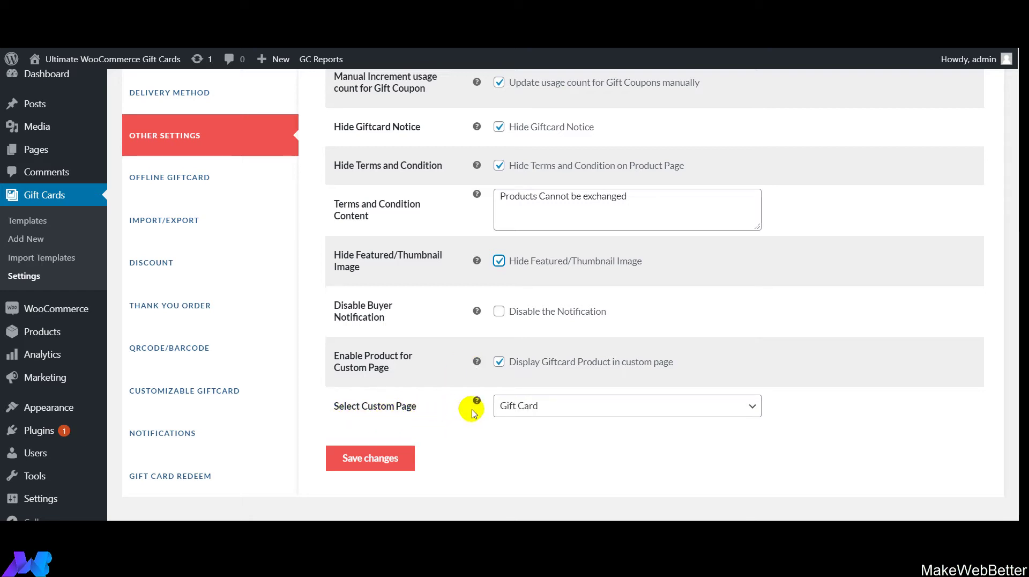
click(577, 403)
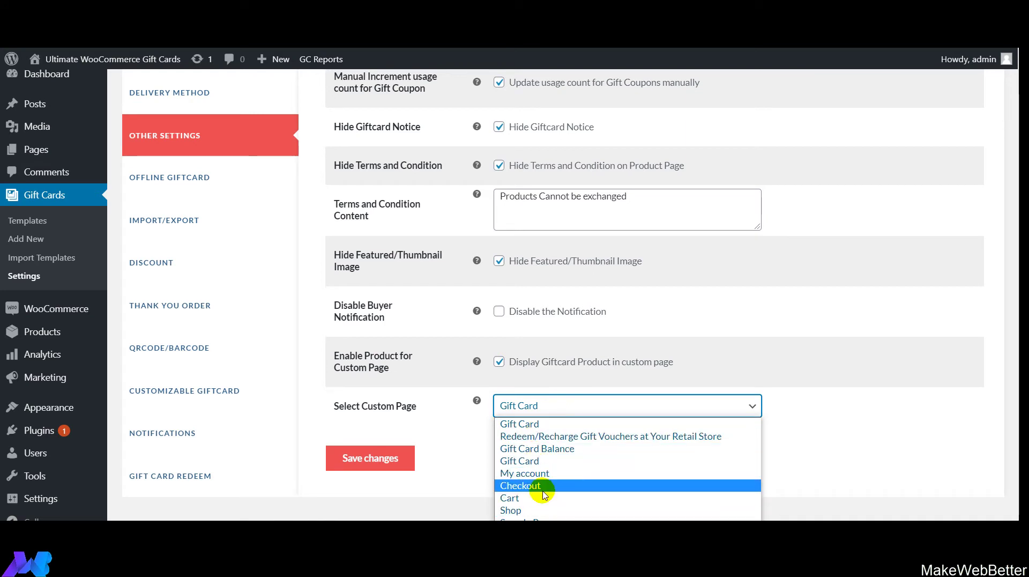
click(539, 461)
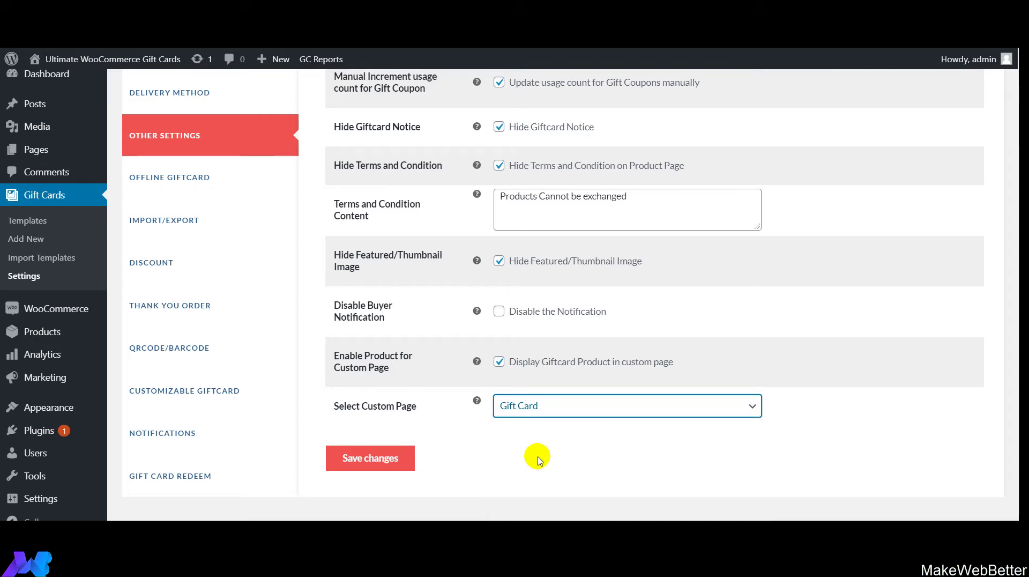
click(377, 464)
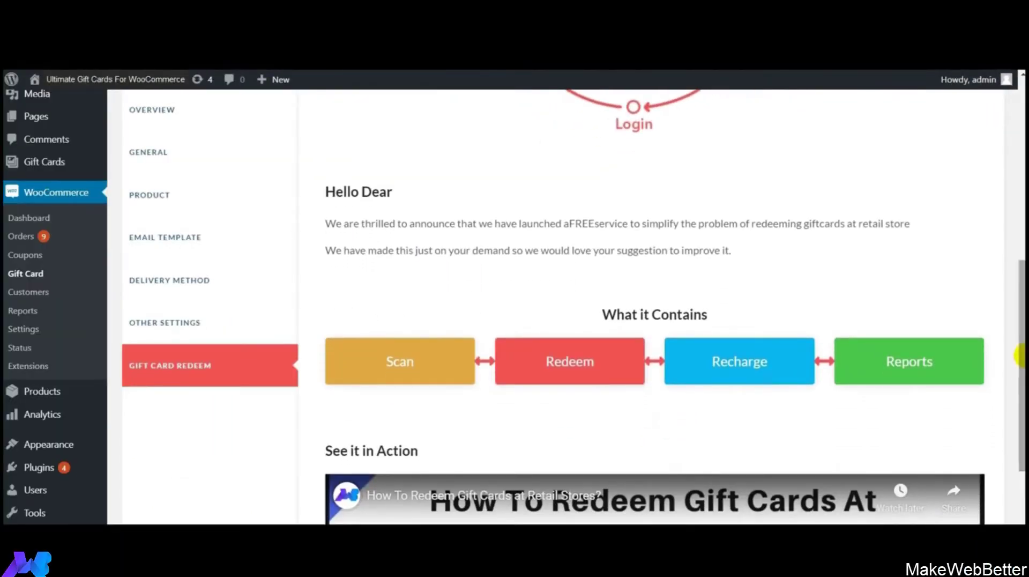
Step: Review the Gift Card Redeem page, including its feature overview and the "See it in Action" video section
scroll(1020, 354, down, 3)
drag(1020, 354, 1020, 443)
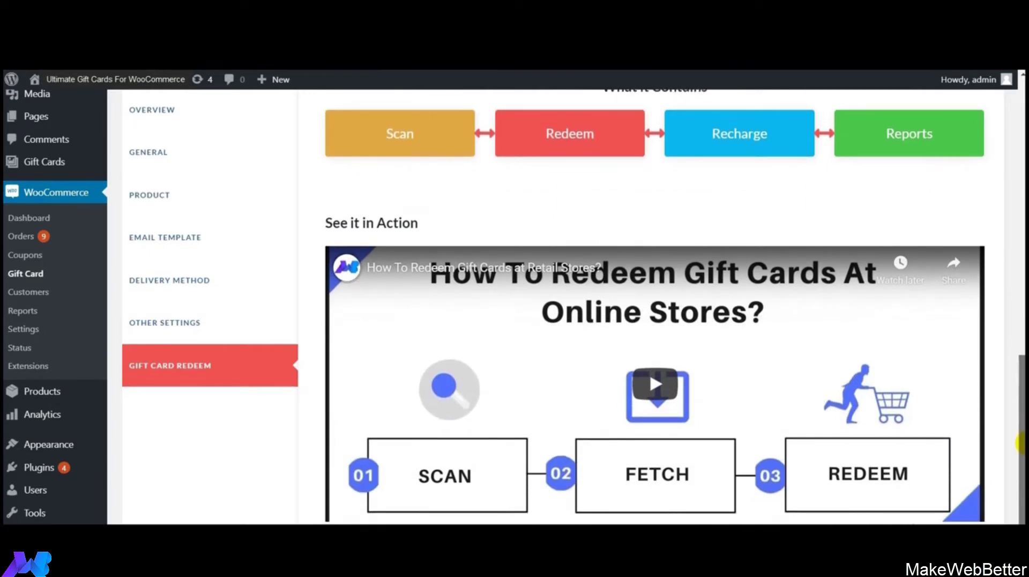
drag(1017, 428, 1017, 139)
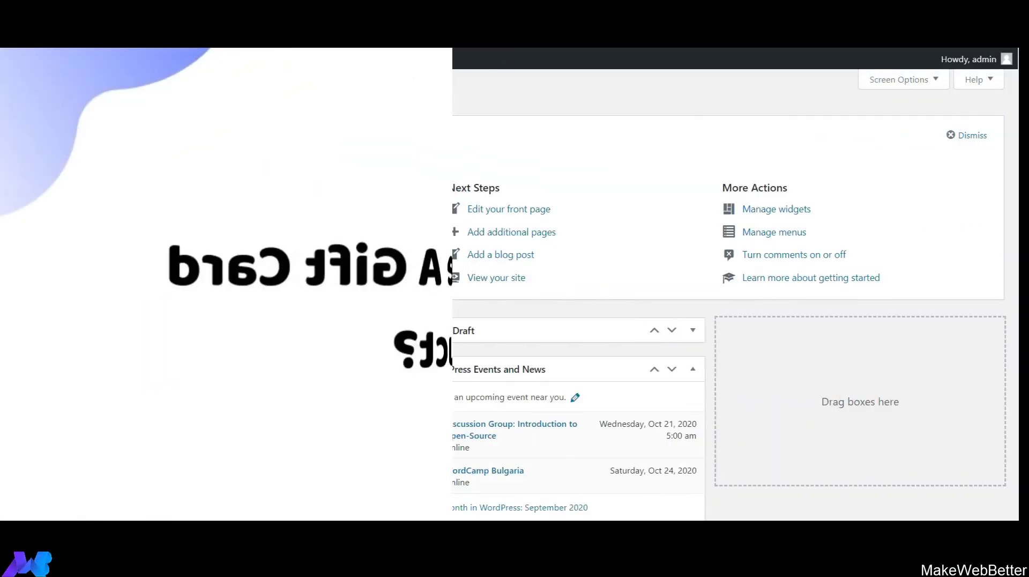
Step: Add a new product named "Happy Birthday" with the description "Wishing you a very happy birthday."
mouse_move(40, 317)
click(136, 331)
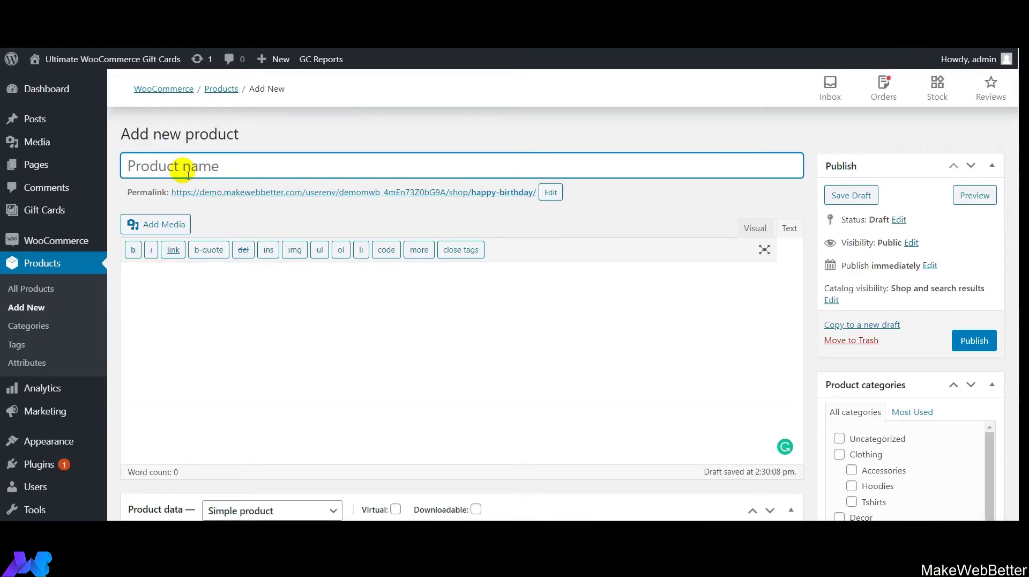
text(Happy Birthday)
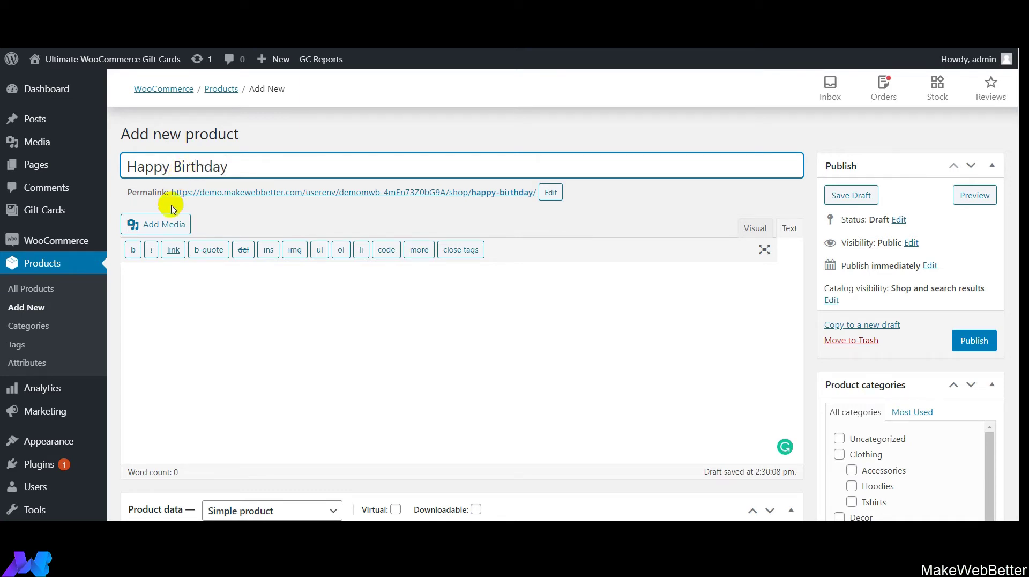
click(162, 287)
text(Wishing you a very happy birthday.)
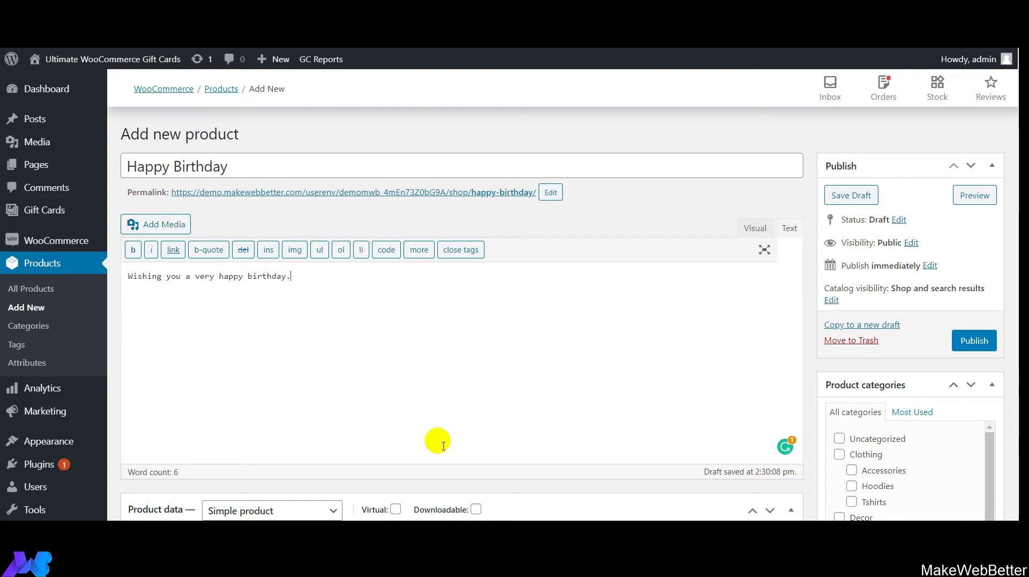
Step: Set the Happy Birthday product's type to Gift Card in its product data
scroll(1017, 325, down, 3)
scroll(1017, 325, down, 3)
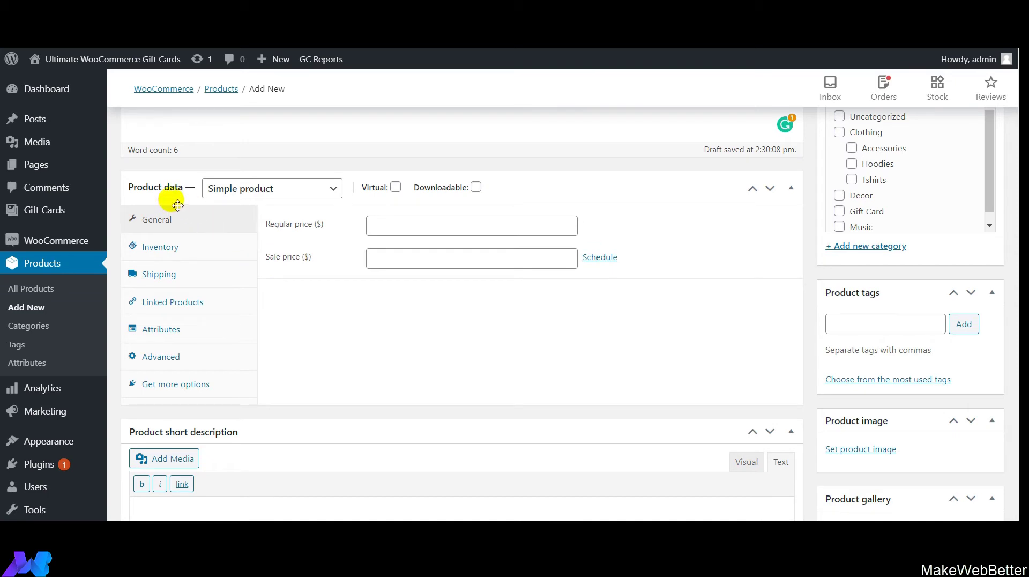
click(276, 192)
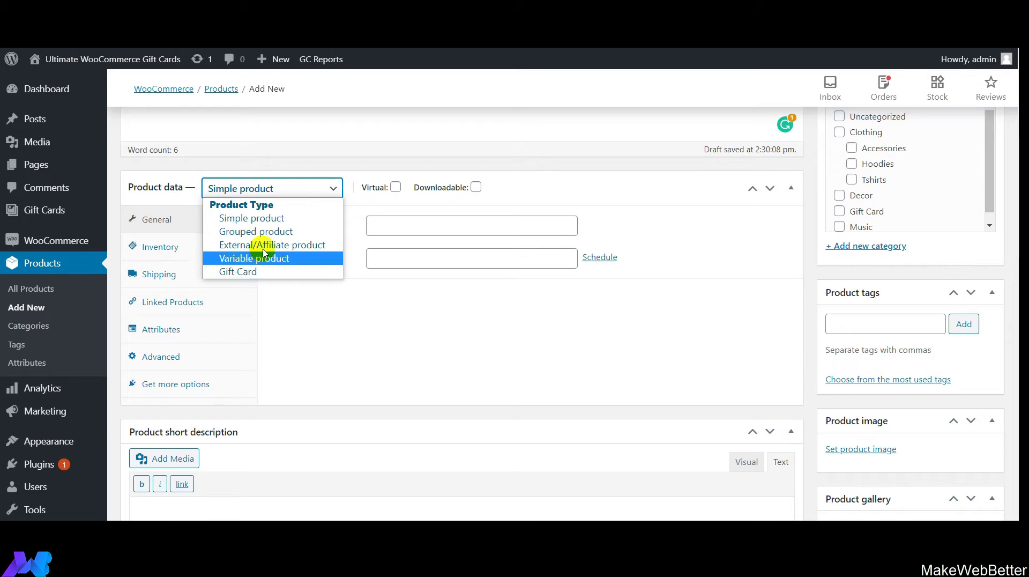
click(253, 270)
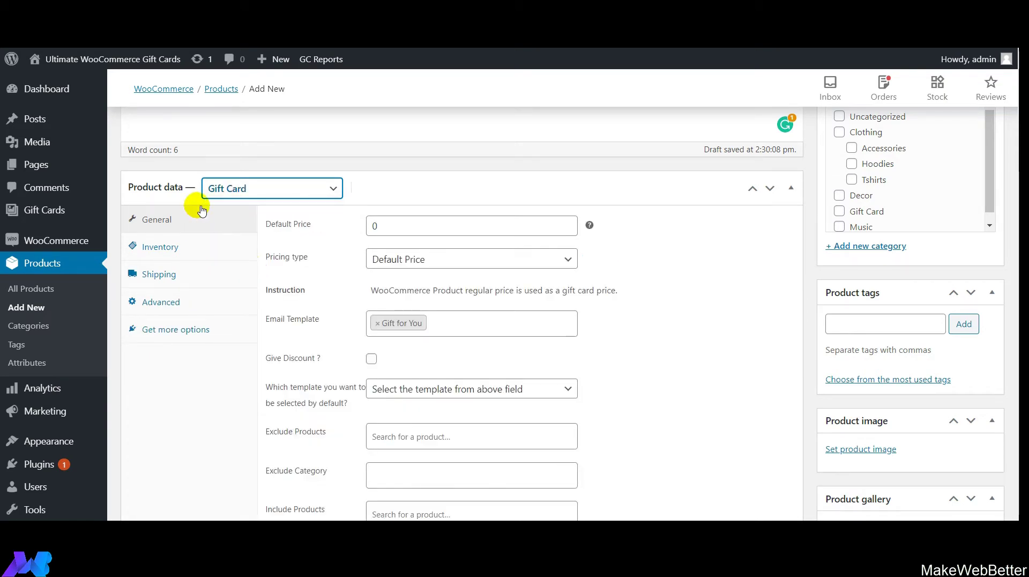
Step: Set the gift card's default price to 100 and choose Default Price as the pricing type
click(400, 228)
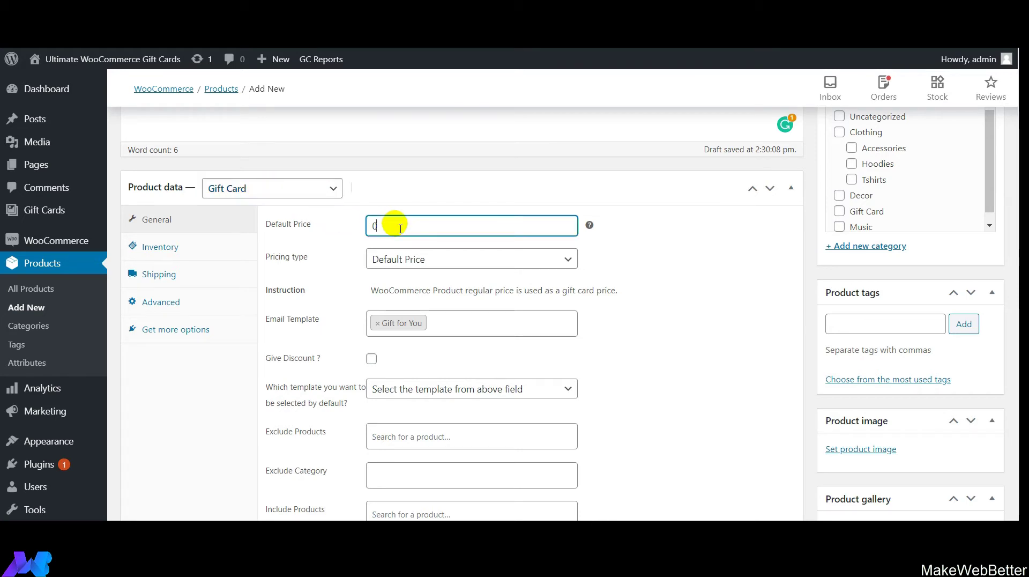
text(100)
mouse_move(590, 229)
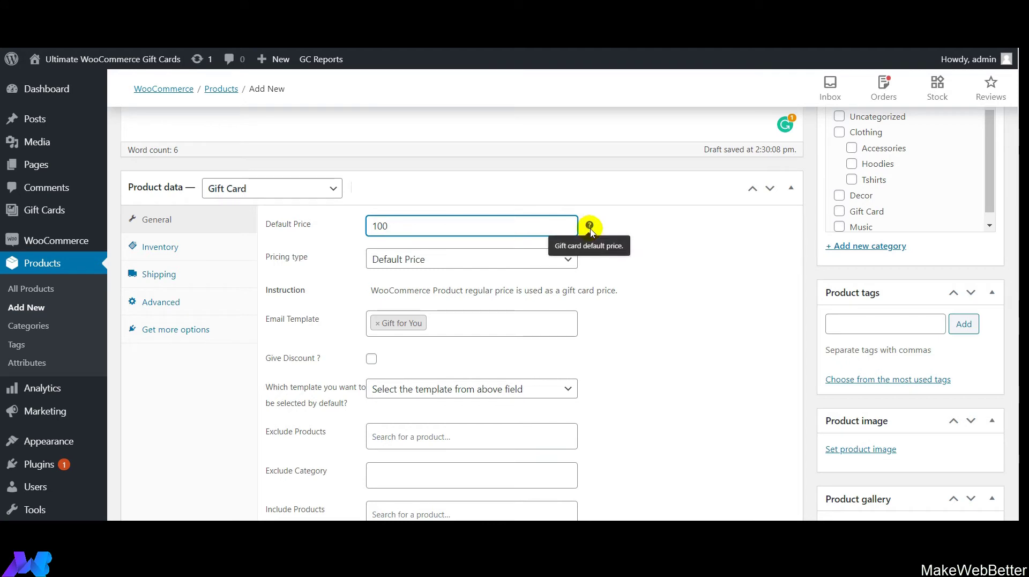
click(452, 258)
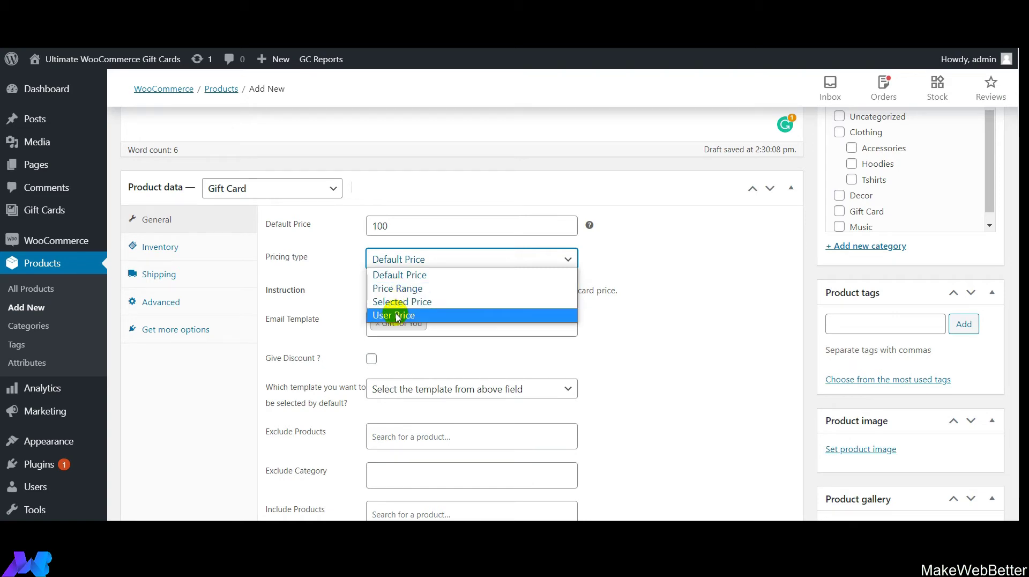
click(400, 275)
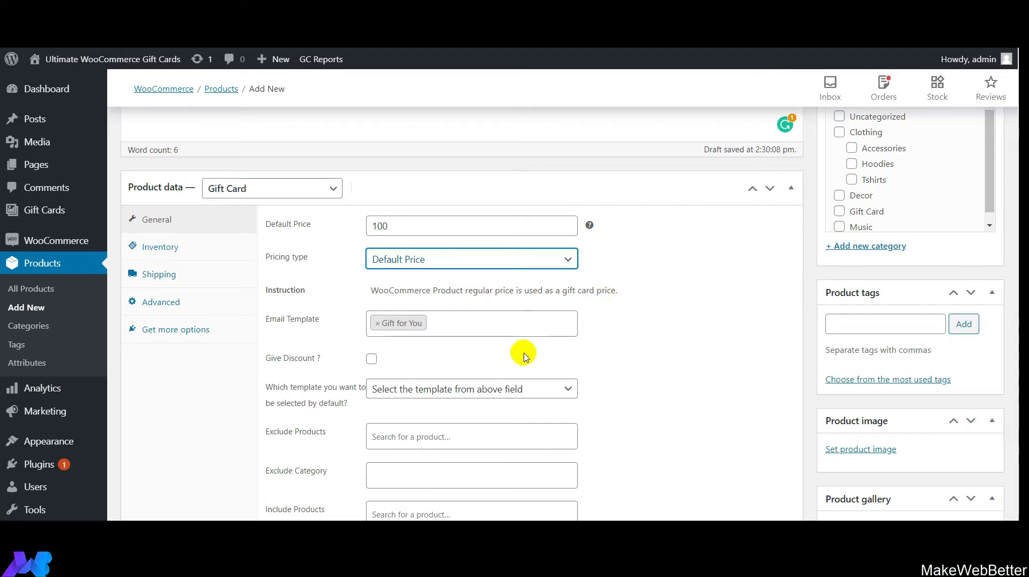
Step: Add New Birthday Template and Merry Christmas Template to the gift card product's email templates
click(440, 323)
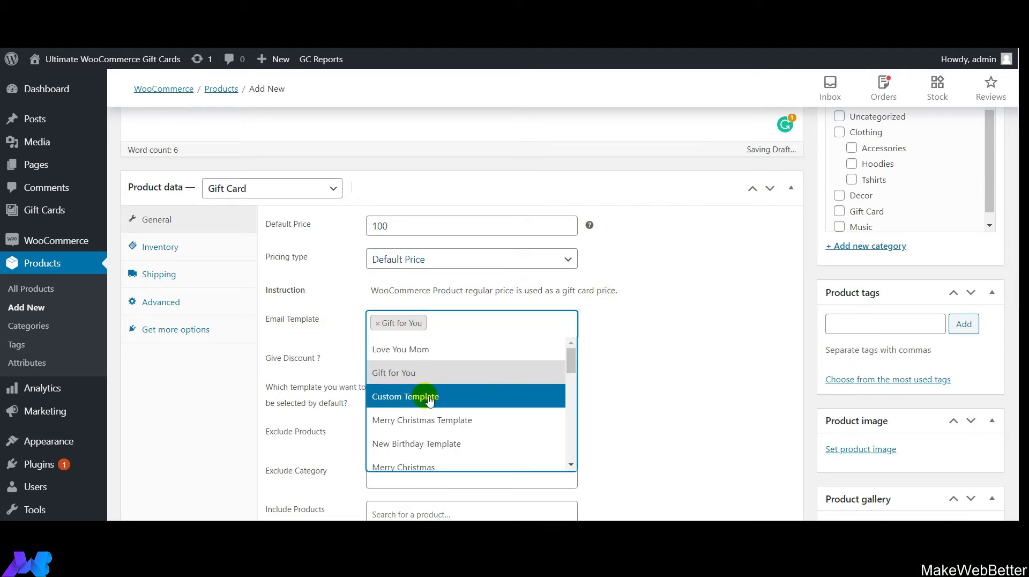
click(420, 443)
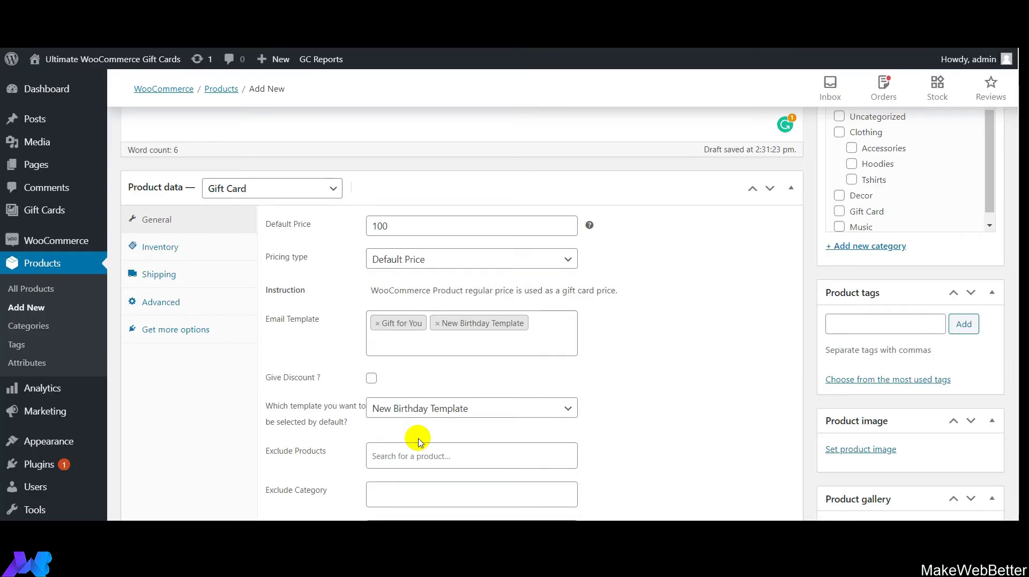
click(388, 344)
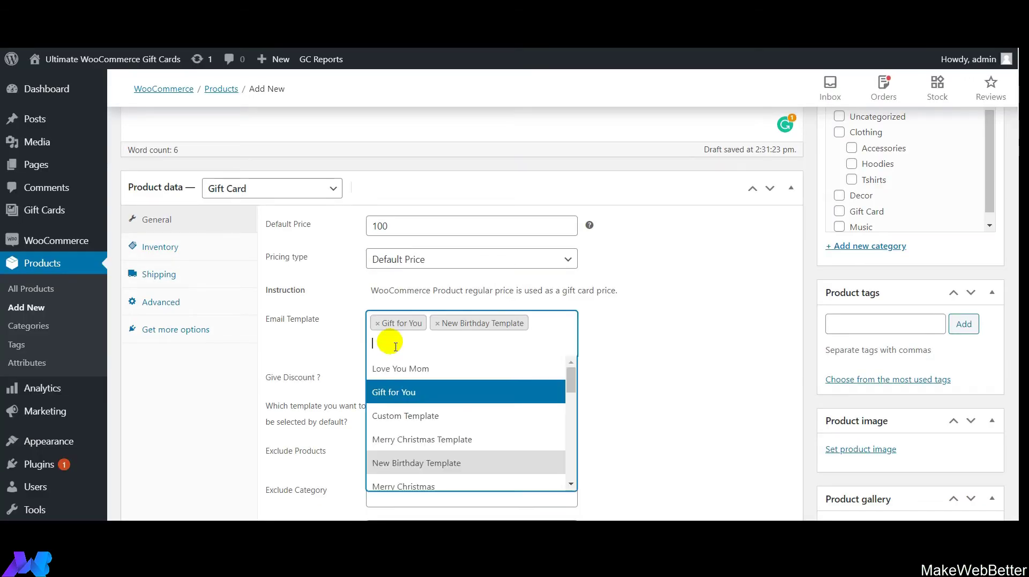
click(388, 437)
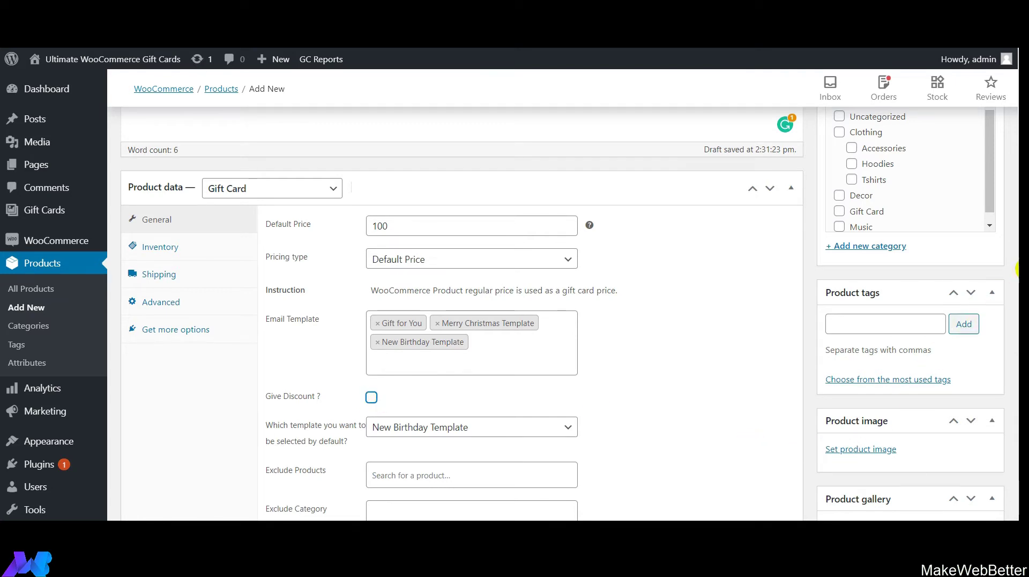
Step: Set Gift for You as the email template selected by default for the gift card product
scroll(1017, 310, down, 2)
scroll(1017, 309, down, 3)
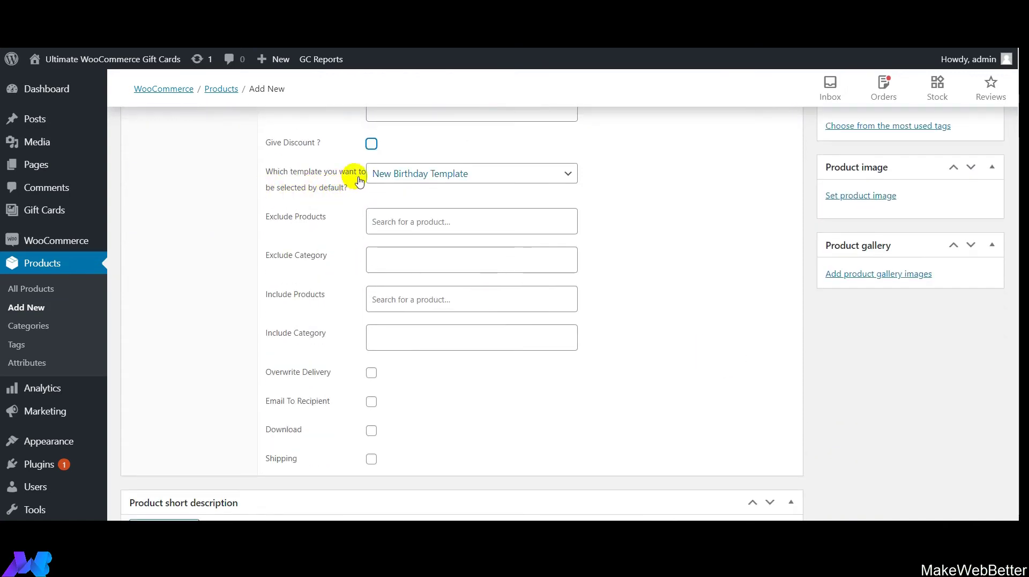
click(432, 173)
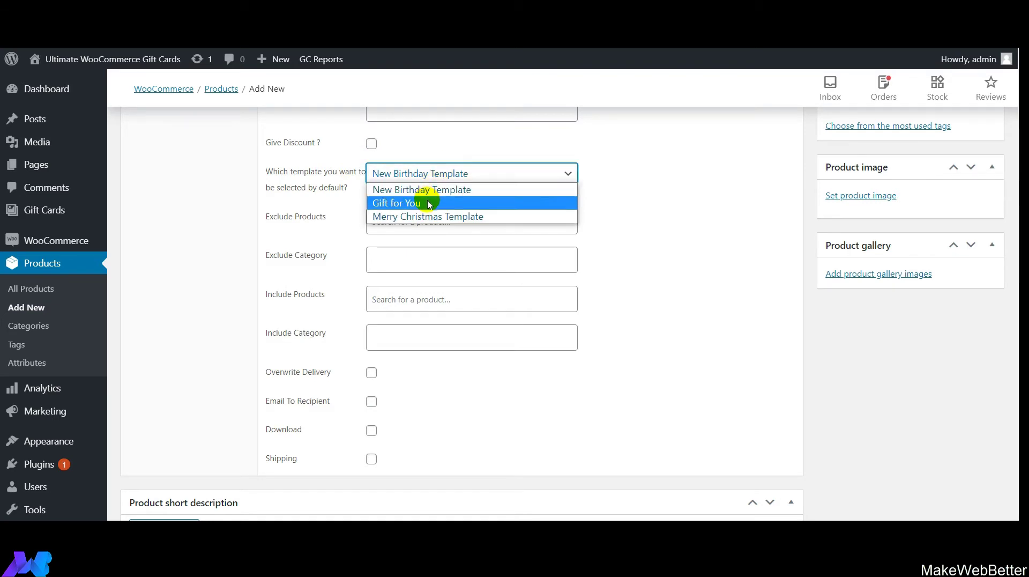
click(423, 192)
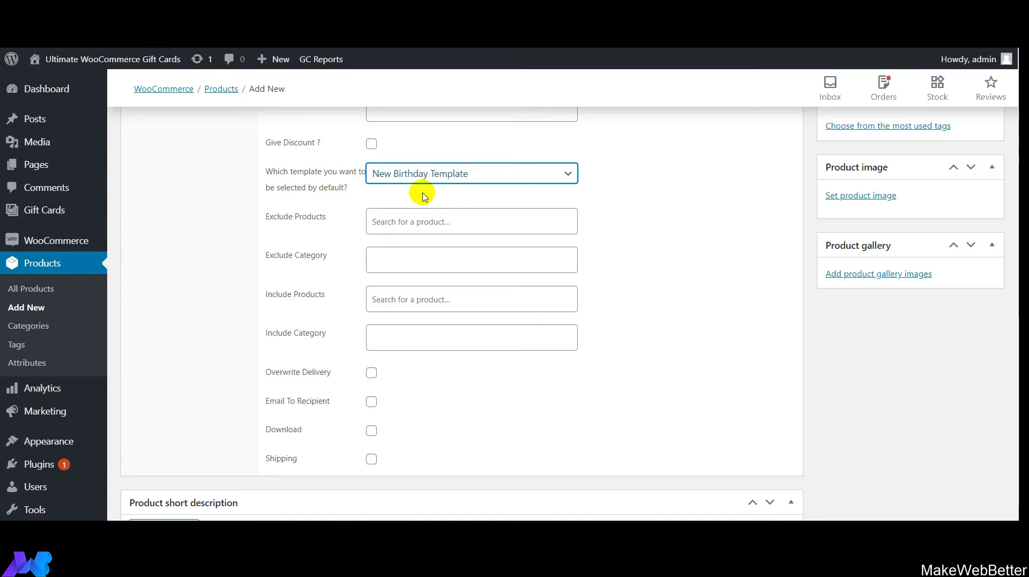
click(413, 171)
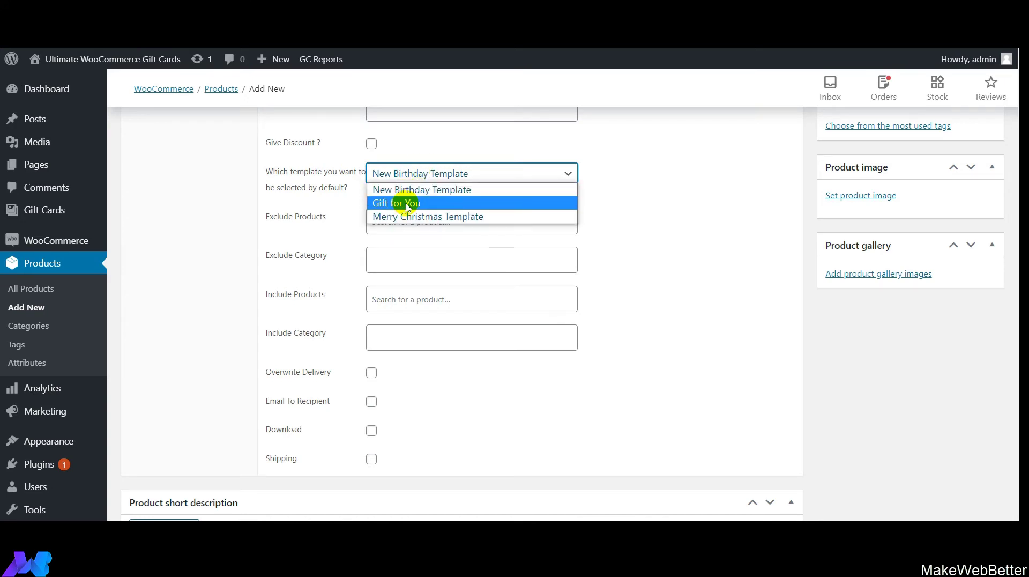
click(407, 204)
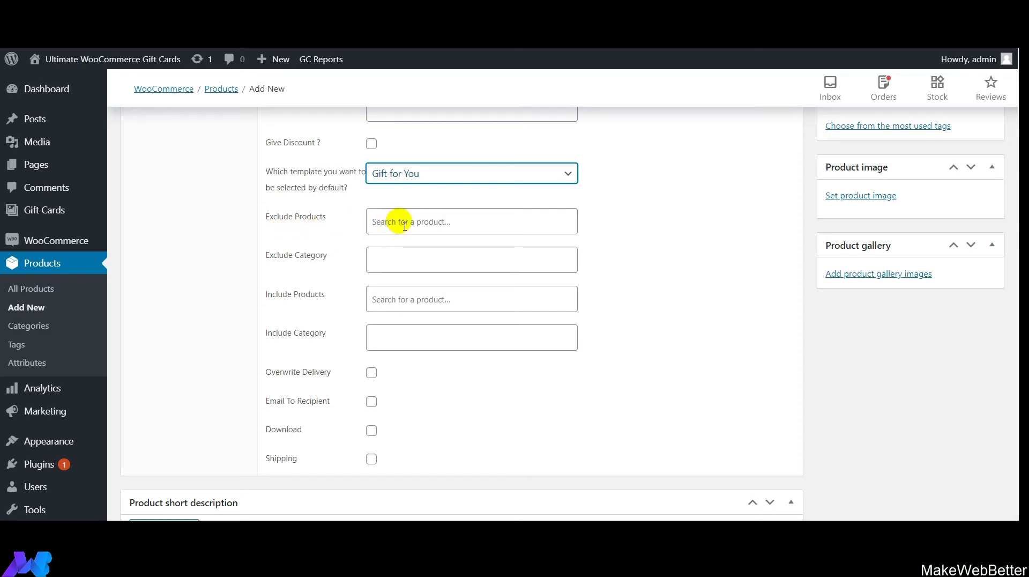
Step: Exclude the T-Shirt (woo-tshirt) product and the Decor category from the gift card
click(441, 223)
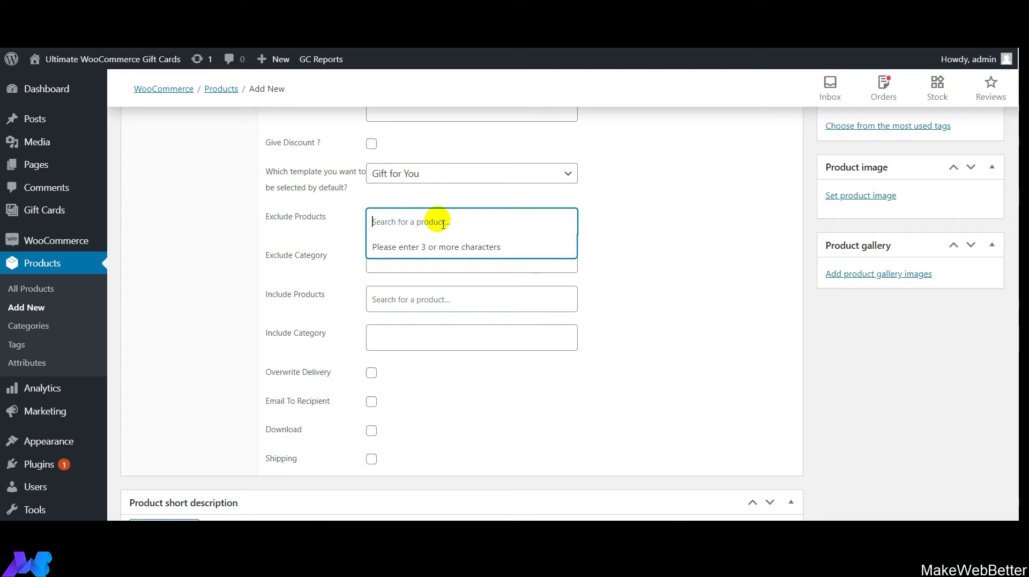
text(tshirt)
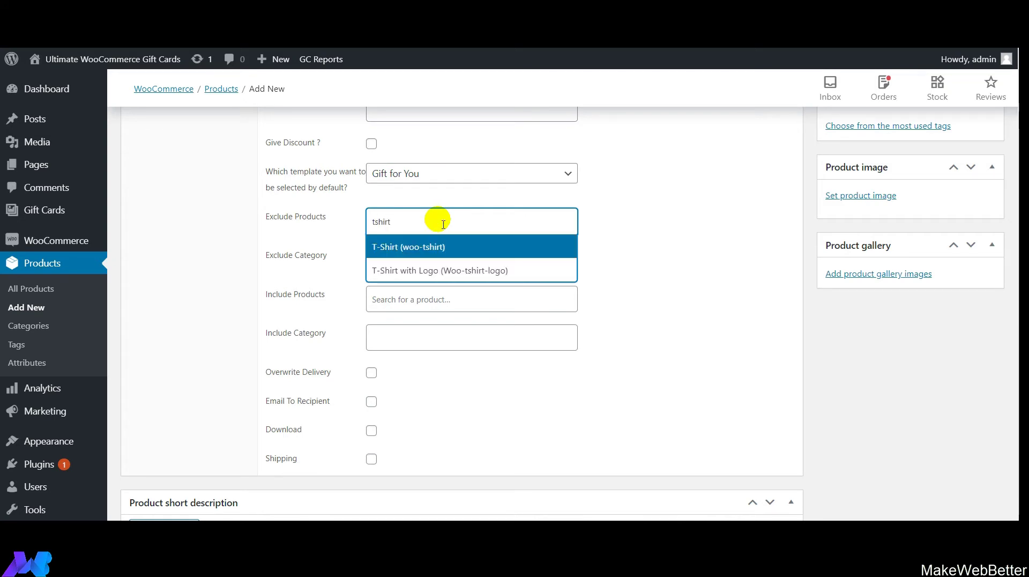
click(425, 255)
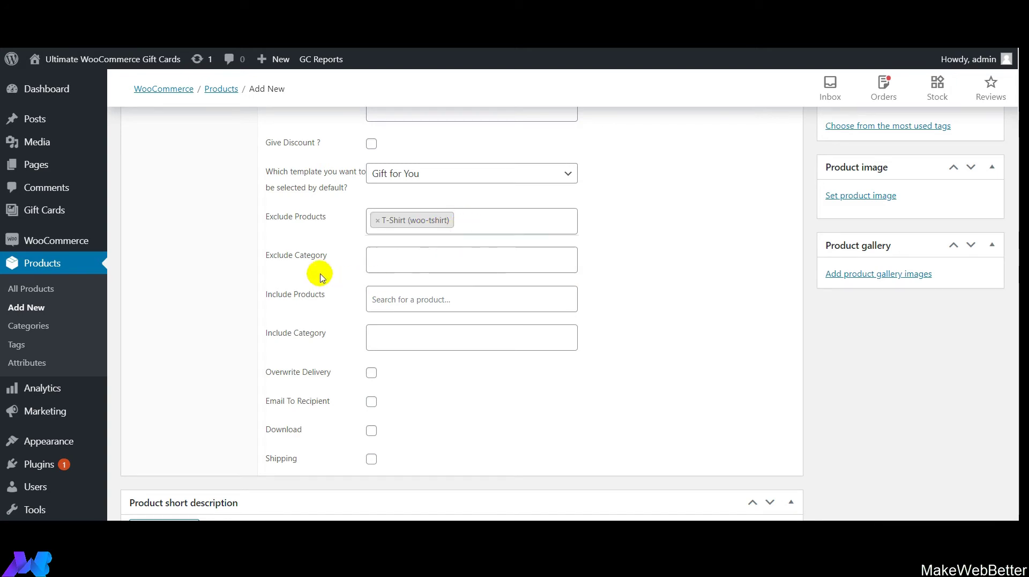
click(417, 267)
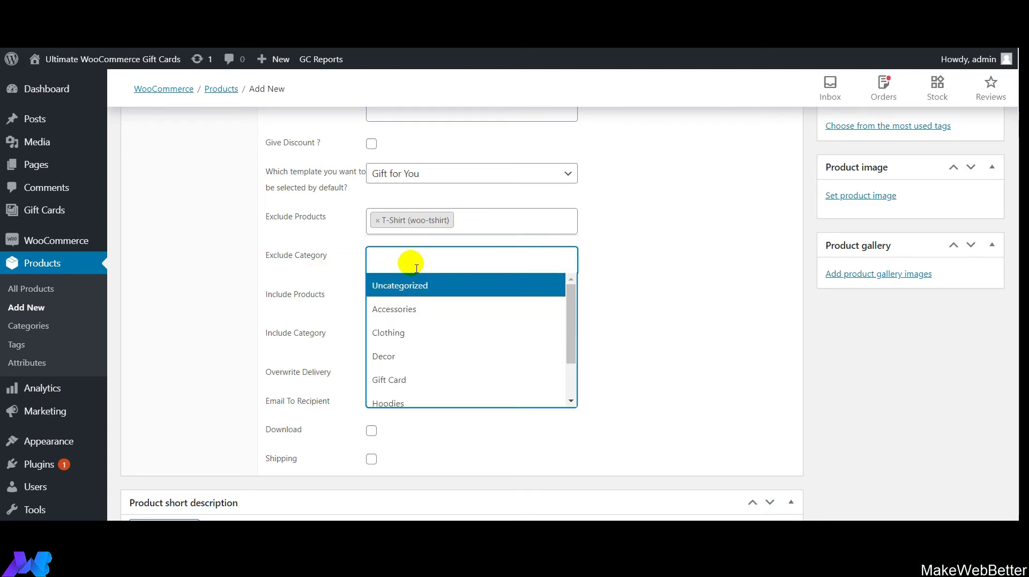
click(402, 354)
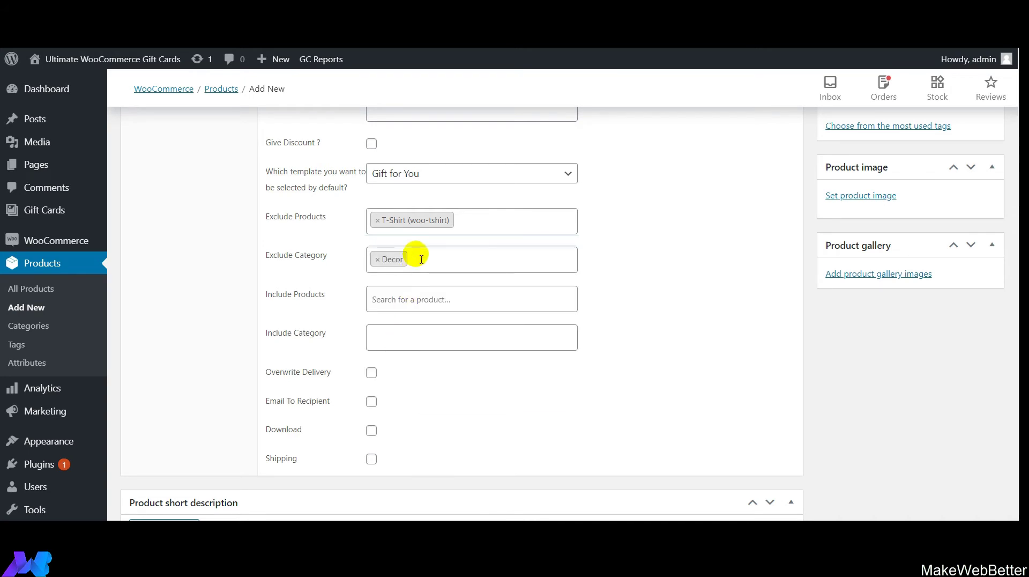
Step: Include the Beanie with Logo (Woo-beanie-logo) product and the Gift Card category for the gift card
click(403, 301)
text(beanie)
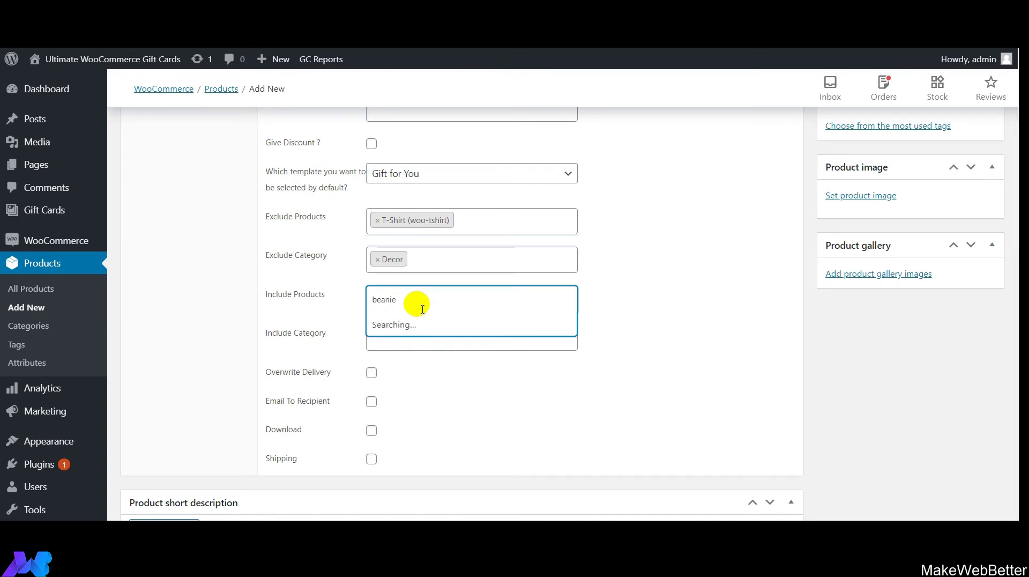
click(409, 358)
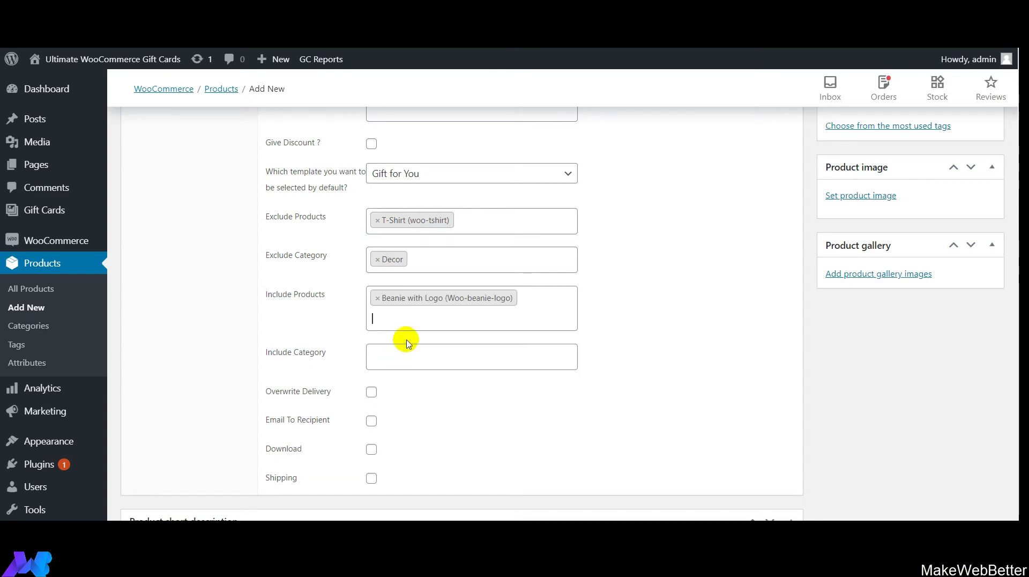
click(401, 353)
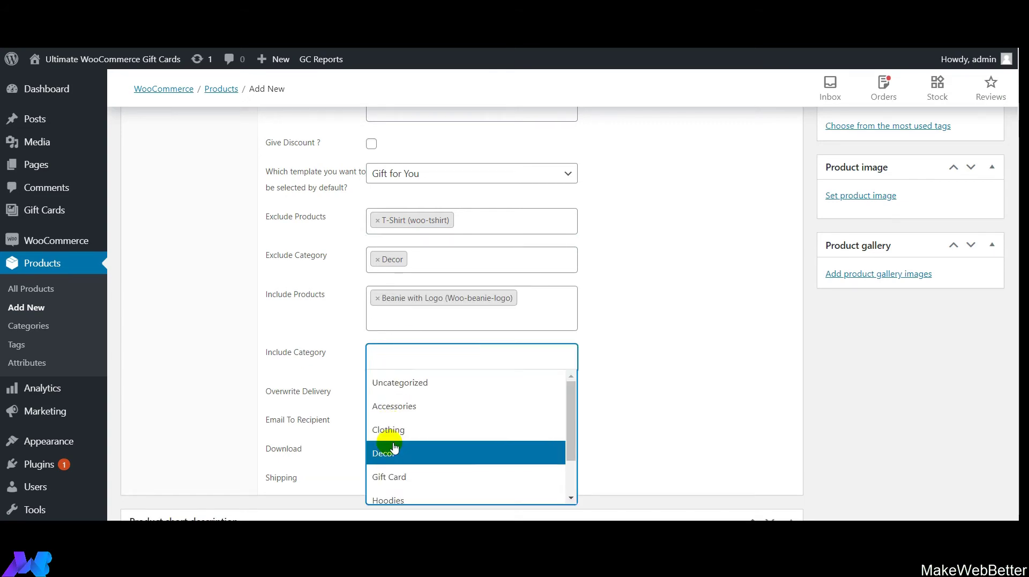
click(390, 477)
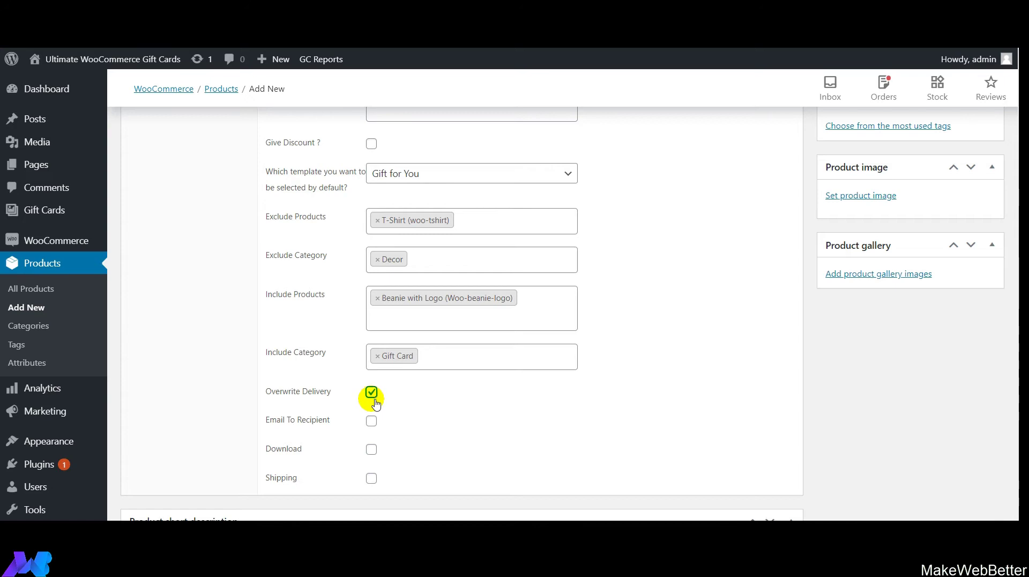
Step: Enable Overwrite Delivery for the gift card with Email To Recipient, Download and Shipping all switched on
click(371, 421)
click(371, 453)
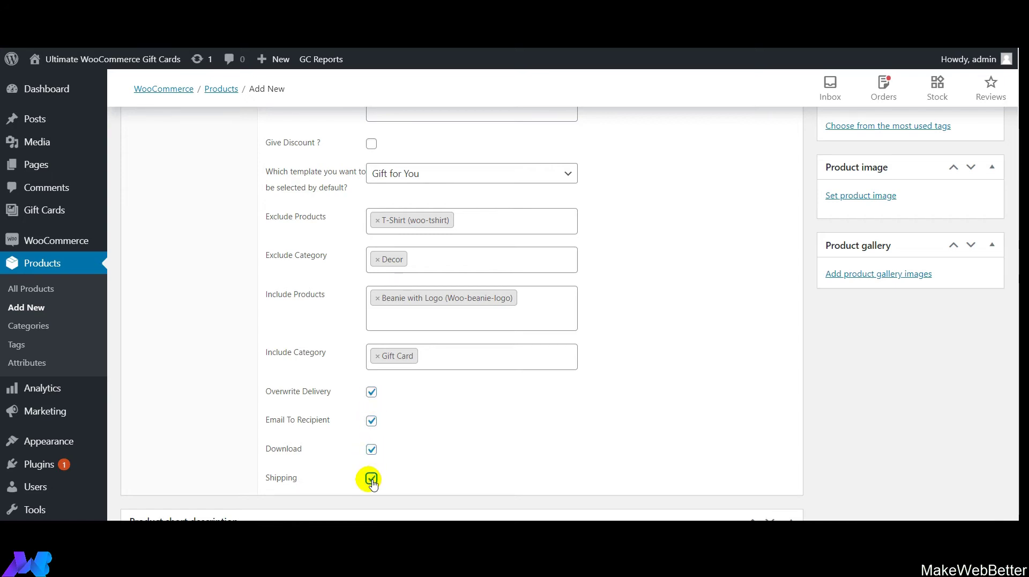
click(371, 479)
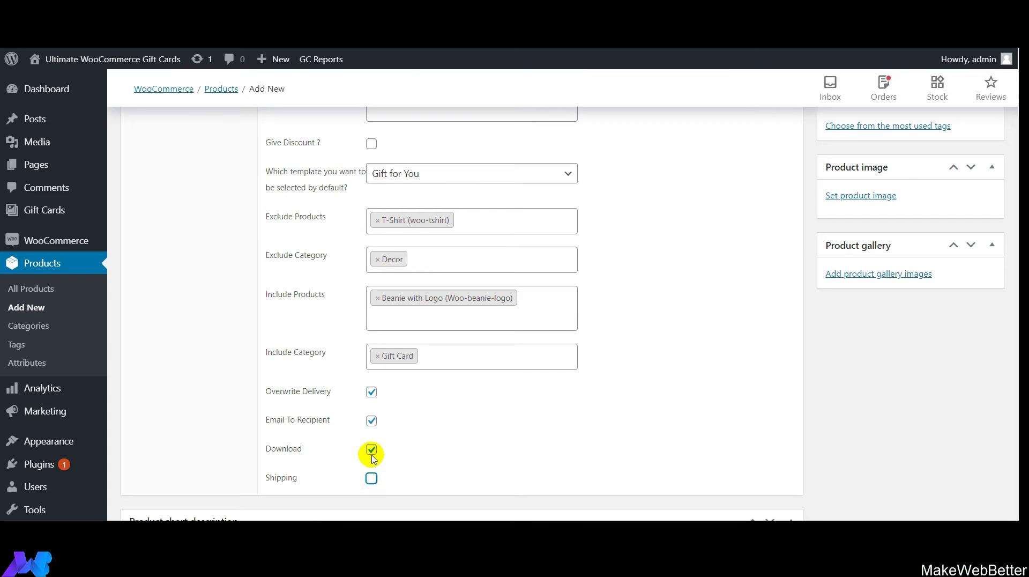
click(371, 449)
click(371, 421)
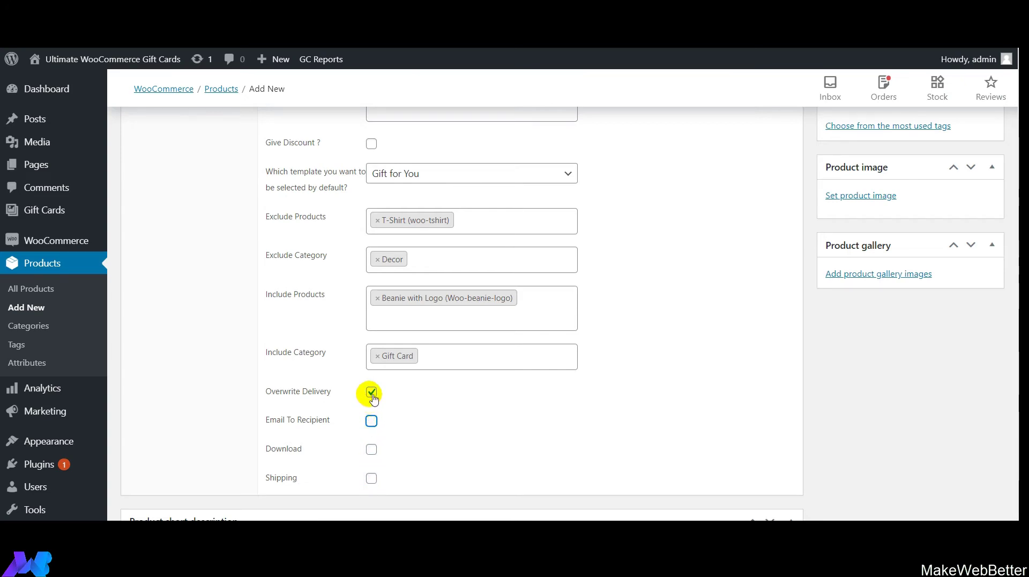
click(372, 392)
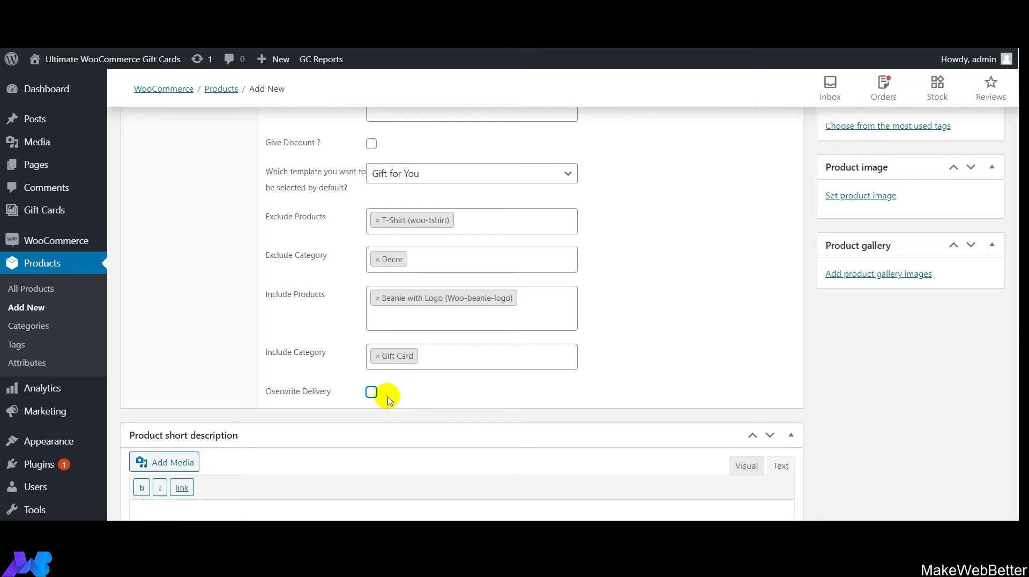
click(372, 392)
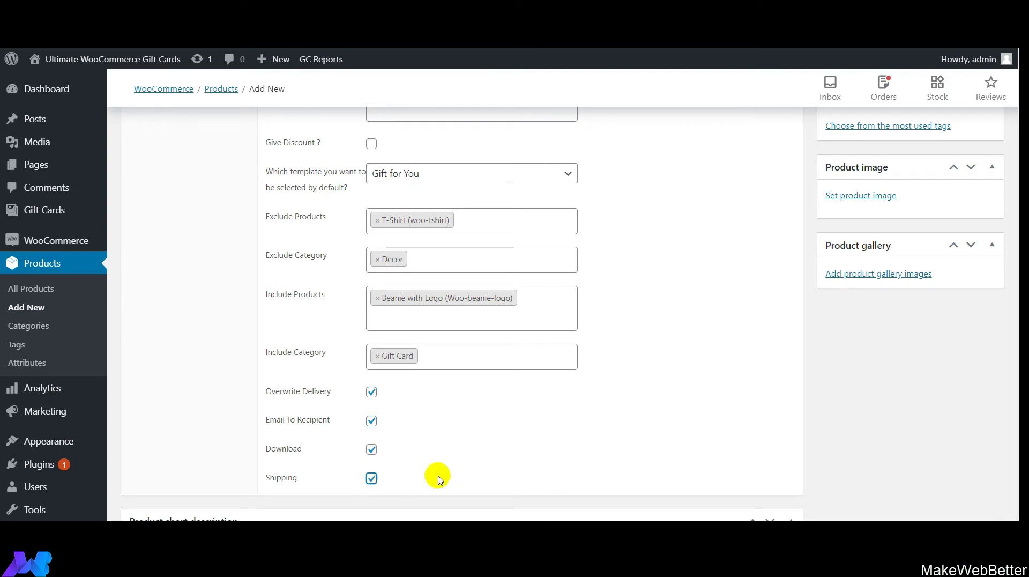
Step: Set Happy-birthday.png from the media library as the gift card's product image
scroll(1018, 456, down, 4)
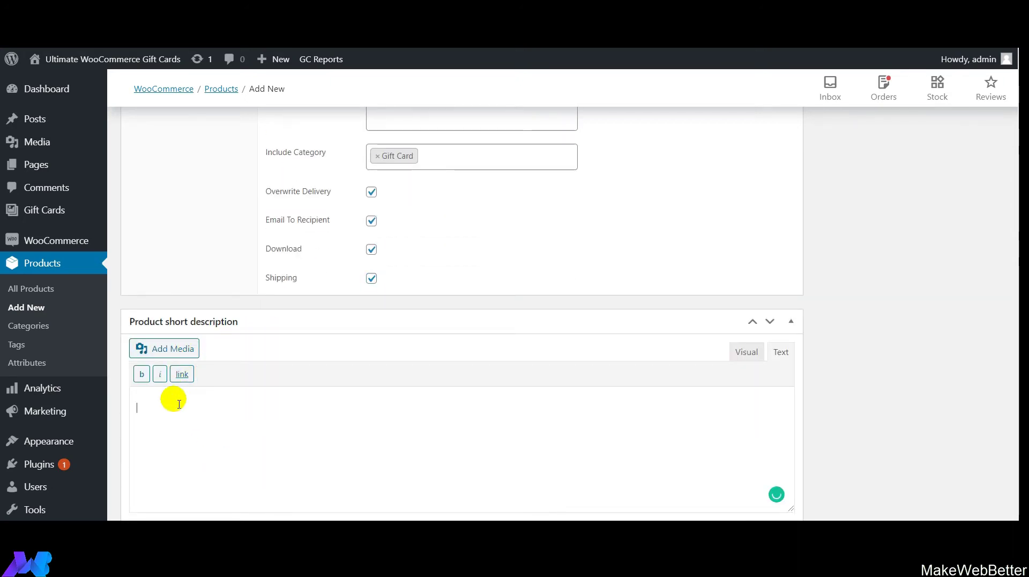
scroll(1017, 392, up, 1)
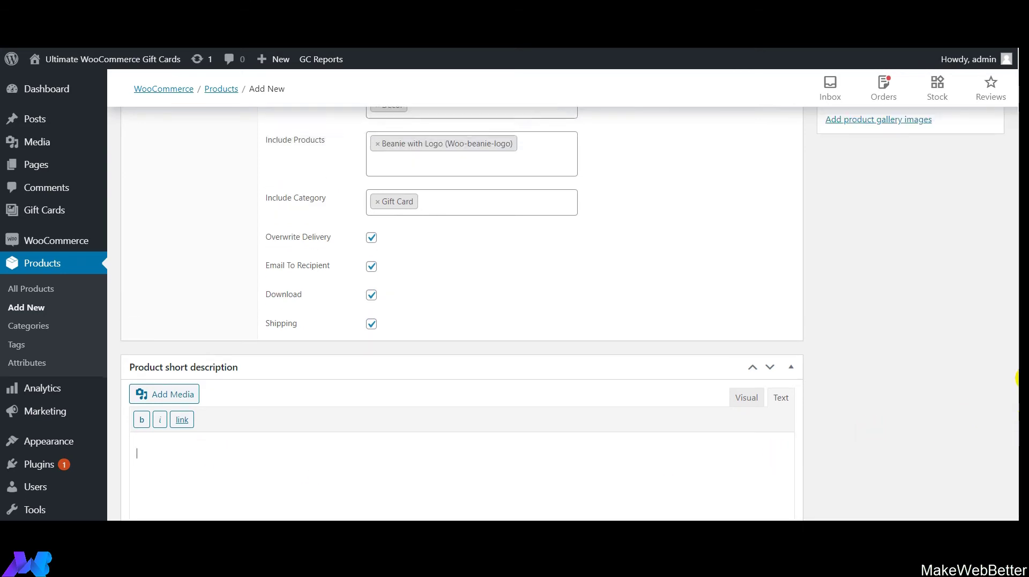
drag(1017, 393, 1017, 287)
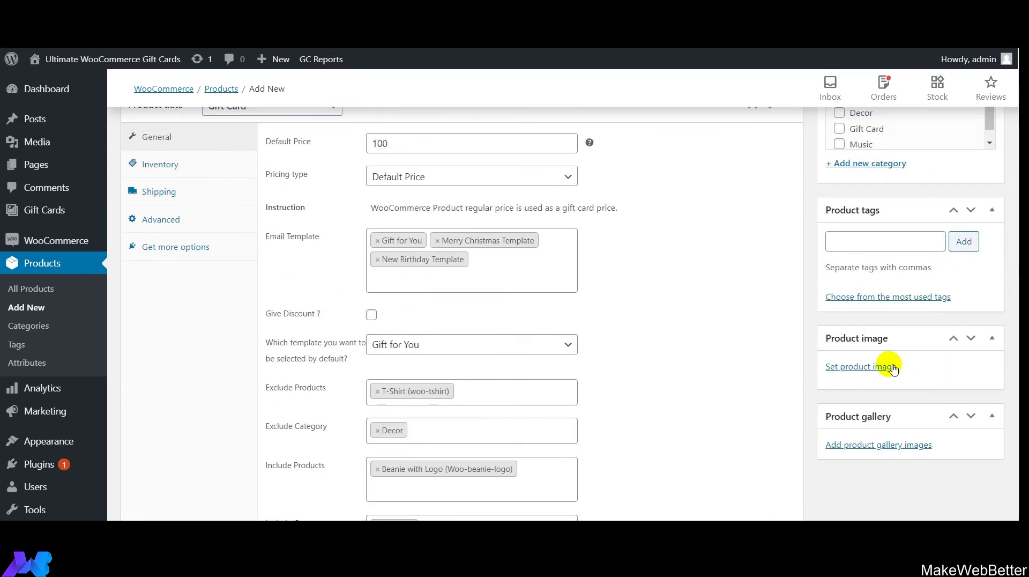
click(846, 366)
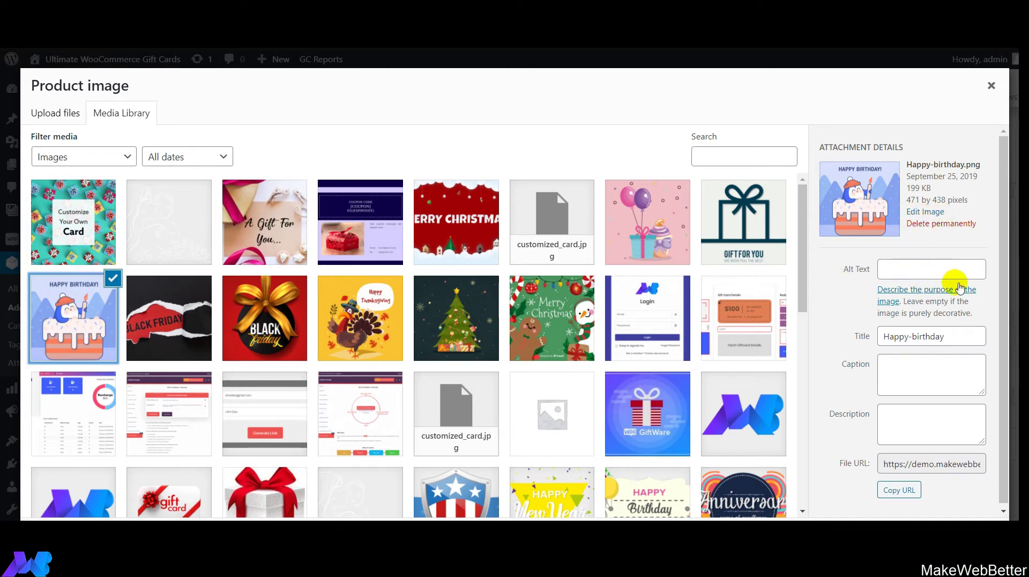
scroll(1004, 236, down, 1)
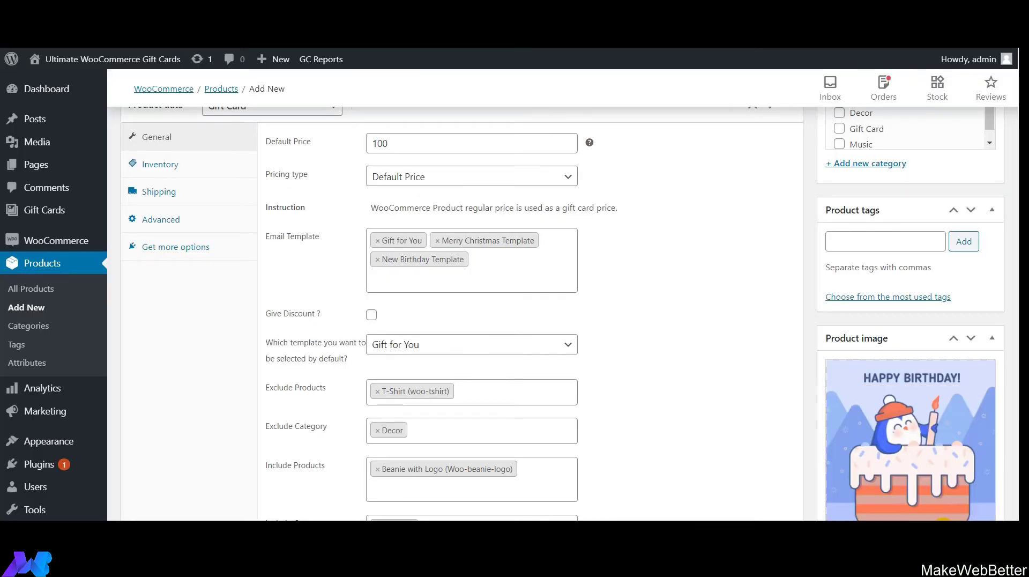
Step: Publish the Happy Birthday product and open its storefront page in a new browser tab
scroll(1019, 379, down, 3)
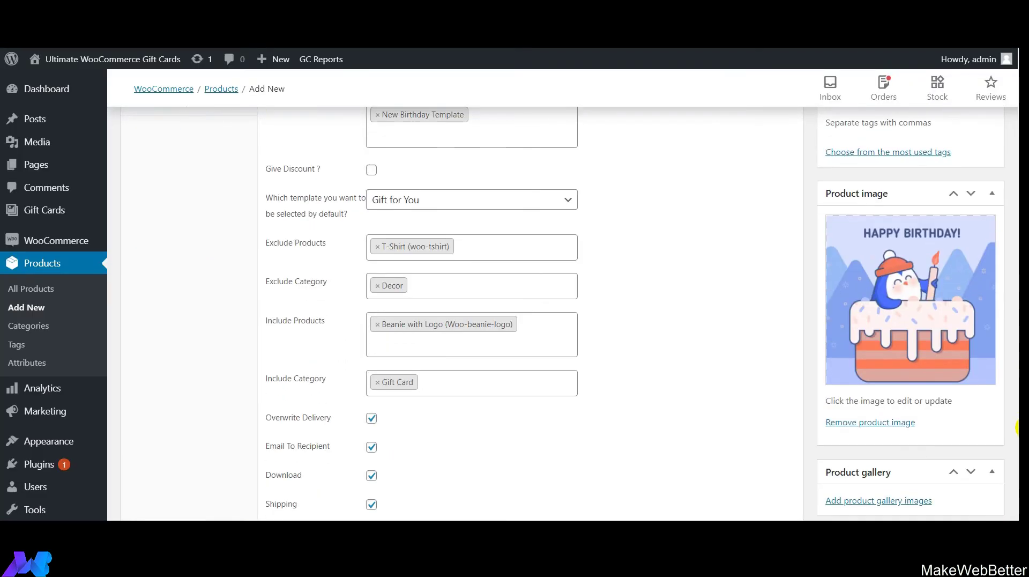
drag(1017, 425, 1017, 238)
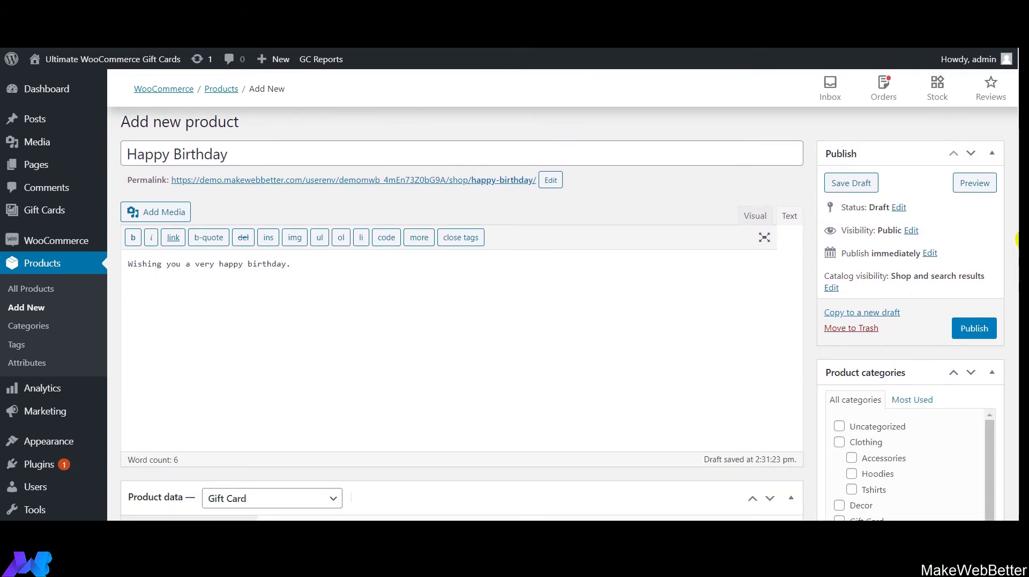
click(973, 329)
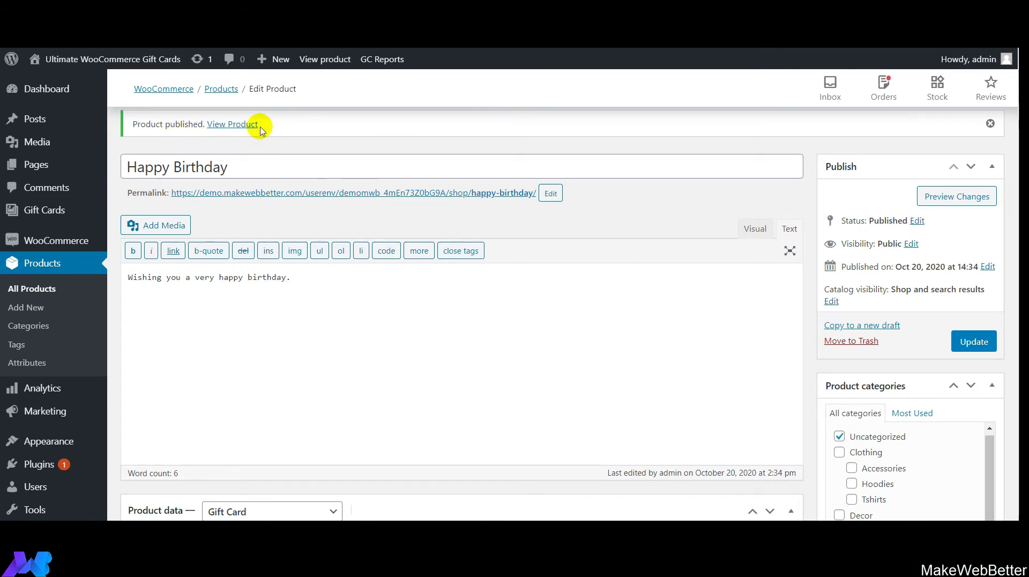
right_click(239, 124)
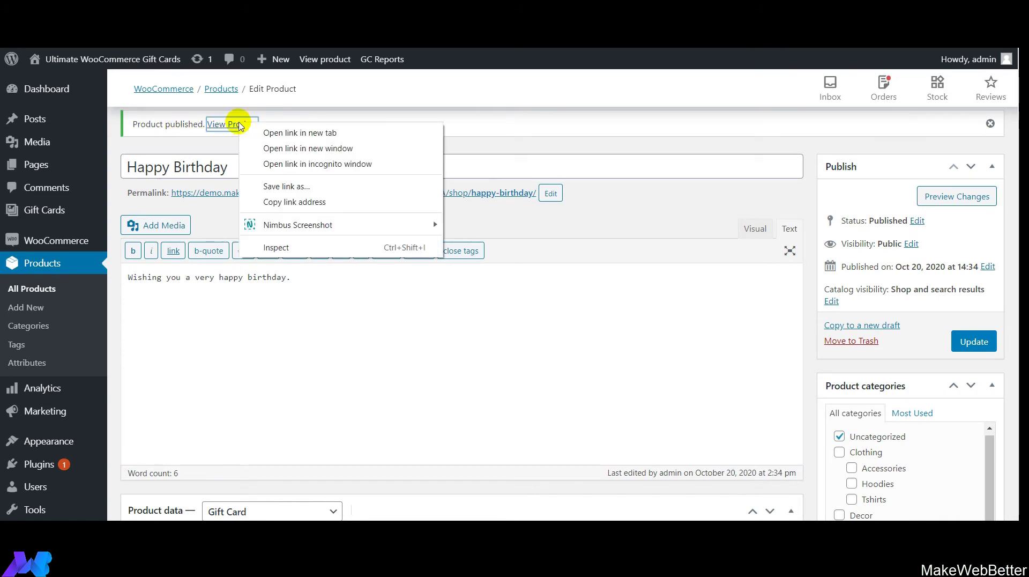
click(284, 132)
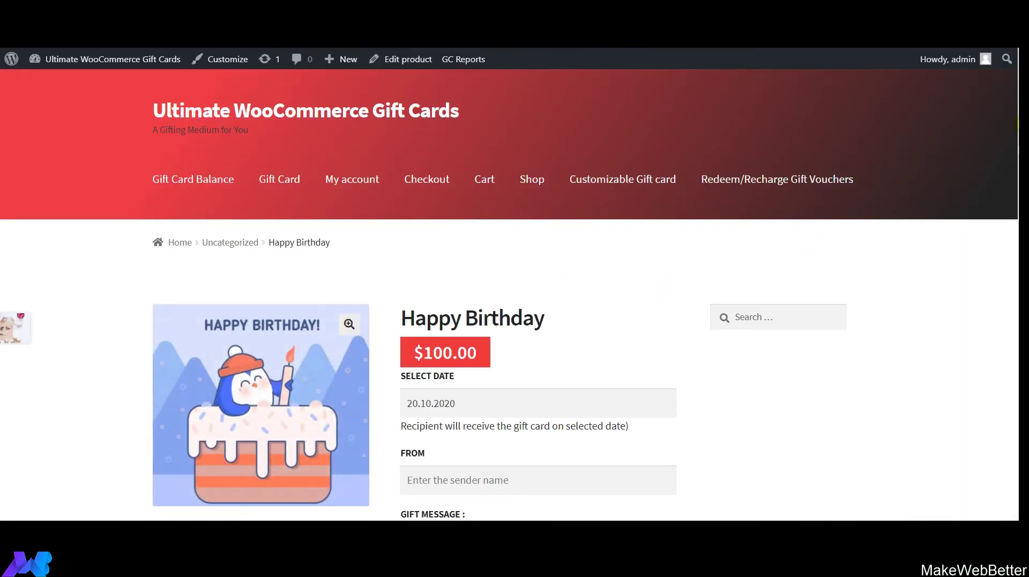
Step: Examine the Happy Birthday product page's price, date, sender, message, delivery method and email template options
scroll(510, 304, down, 1)
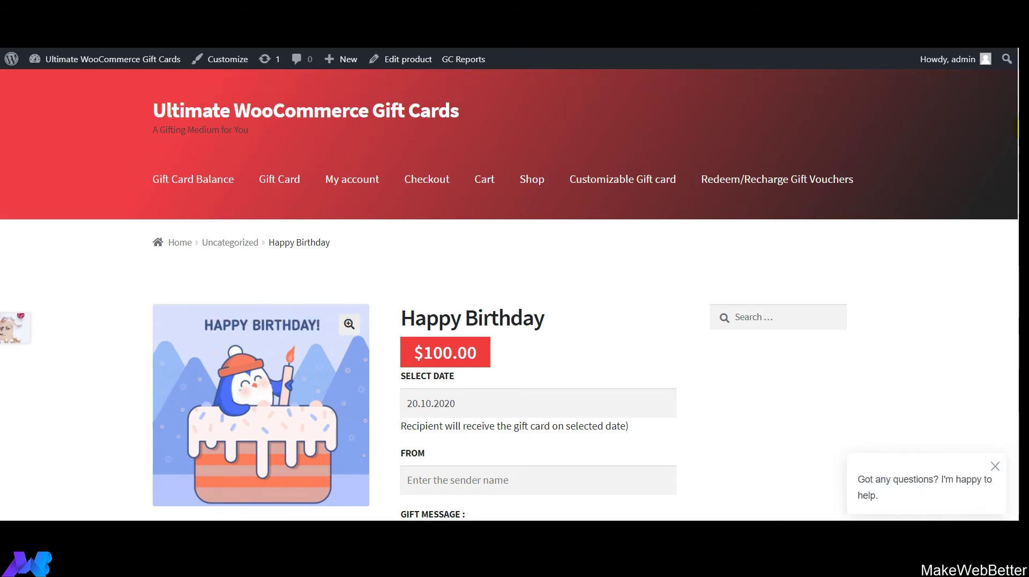
scroll(1017, 161, down, 2)
scroll(1017, 175, down, 2)
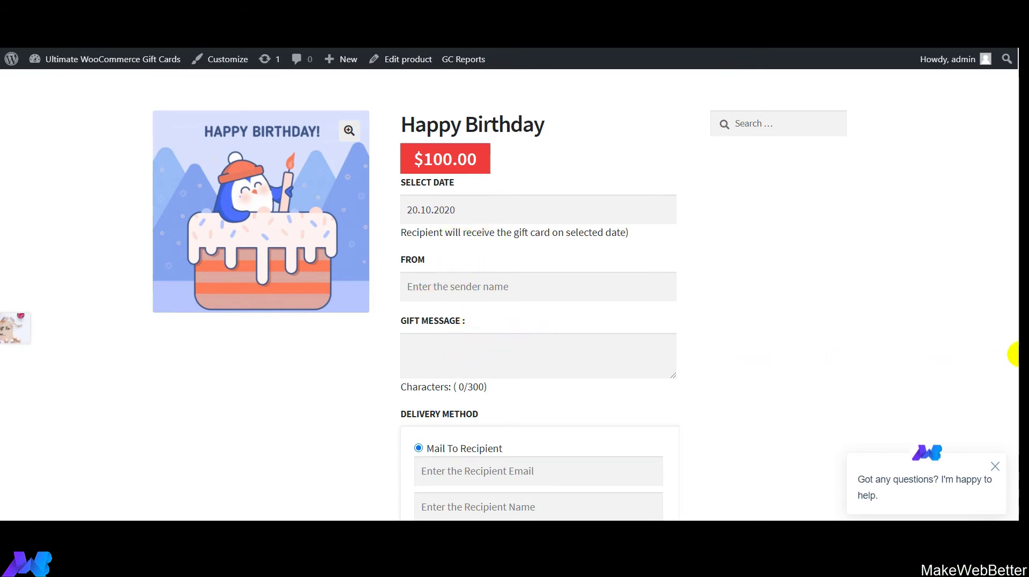
scroll(1017, 294, down, 2)
scroll(1017, 300, down, 2)
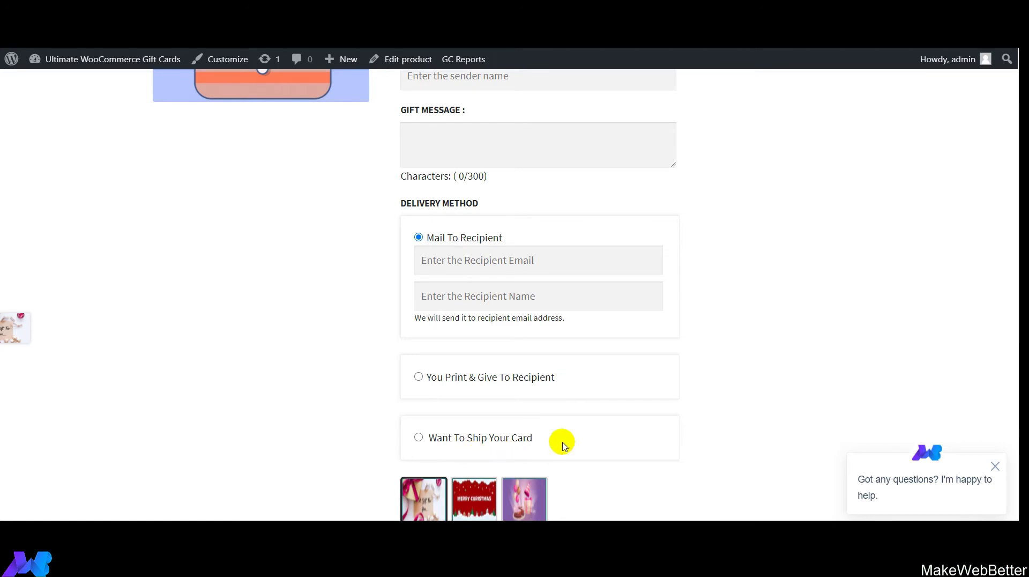
scroll(1018, 286, down, 3)
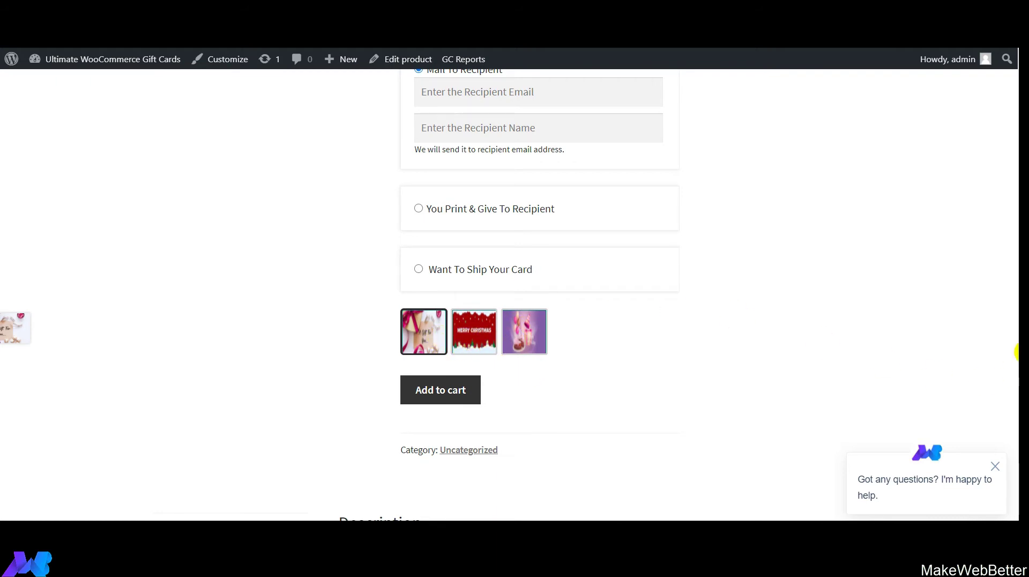
scroll(1018, 352, up, 3)
drag(1018, 288, 1015, 163)
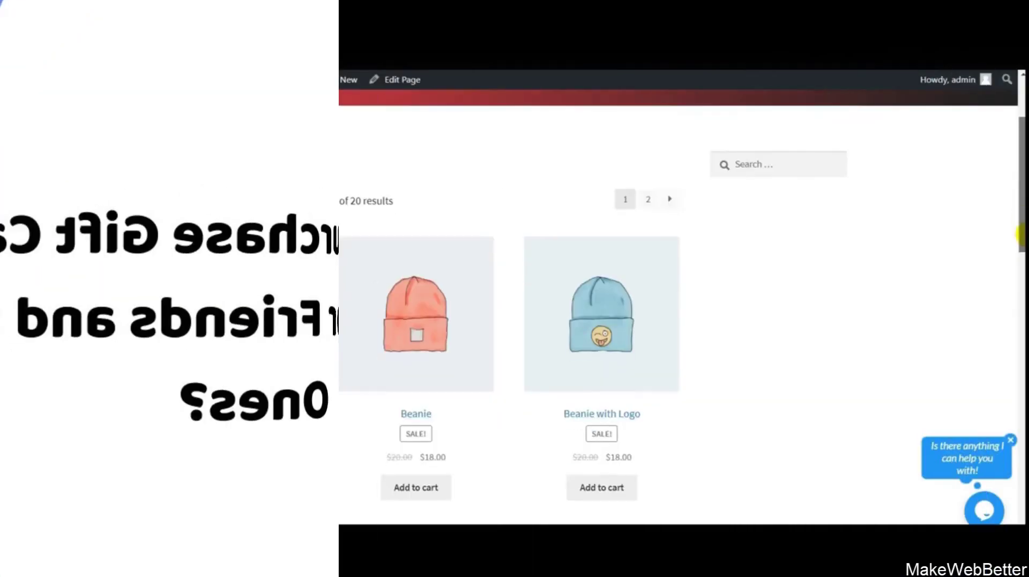
Step: View the Happy Birthday card with the cake image from the shop, then enter the sender's name and the message "Wish you a very happy birthday"
drag(1021, 230, 1021, 418)
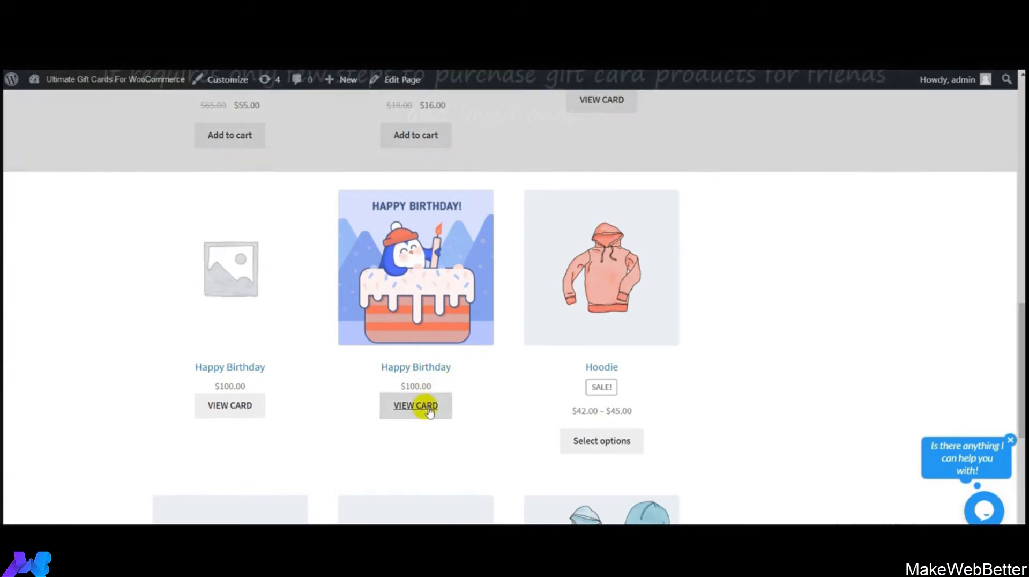
click(429, 411)
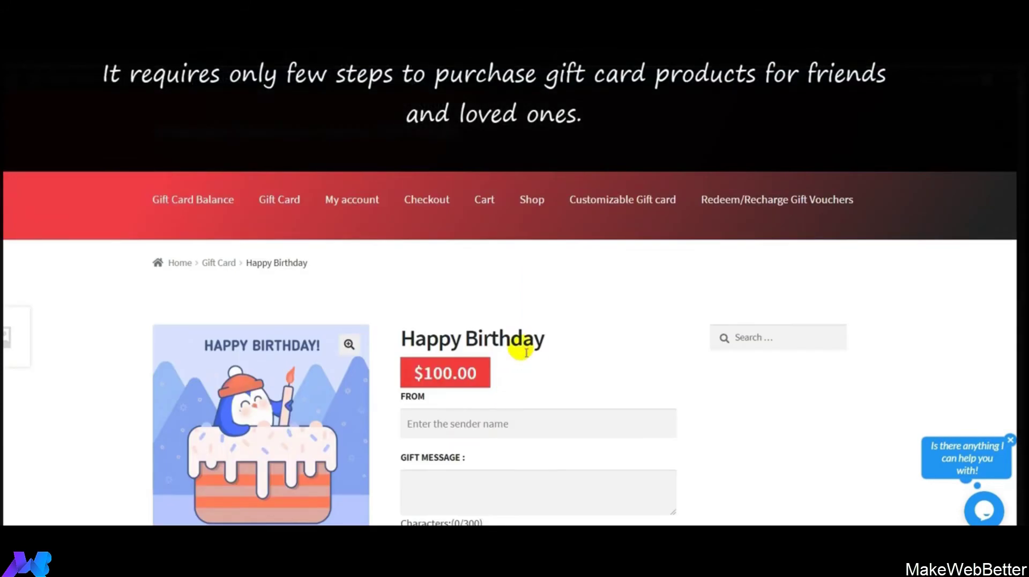
click(462, 427)
click(456, 458)
click(434, 492)
text(Wish you a very happy birthday)
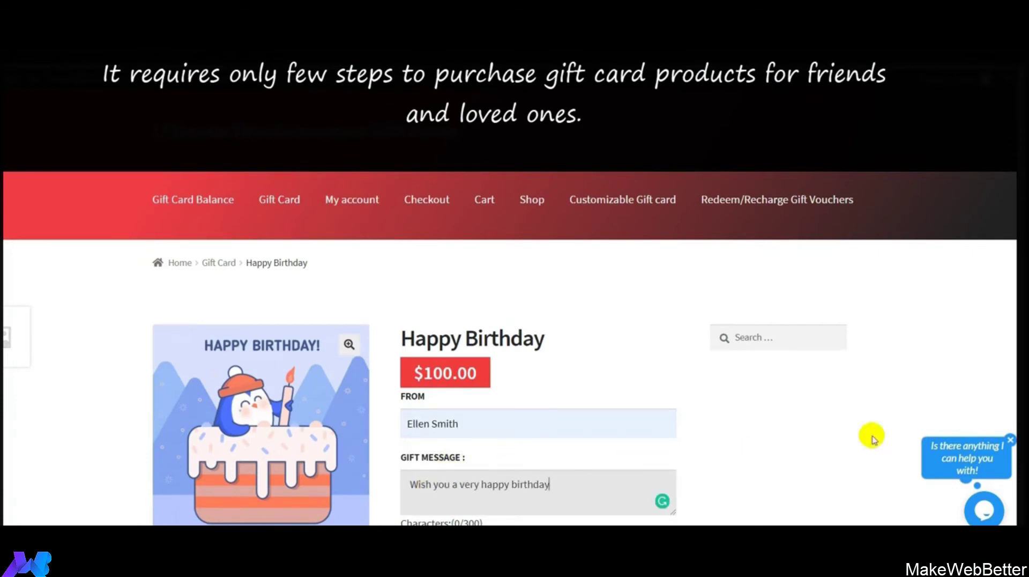
Step: Enter the recipient's email under Mail To Recipient and add one Happy Birthday gift card to the cart
scroll(1021, 271, down, 5)
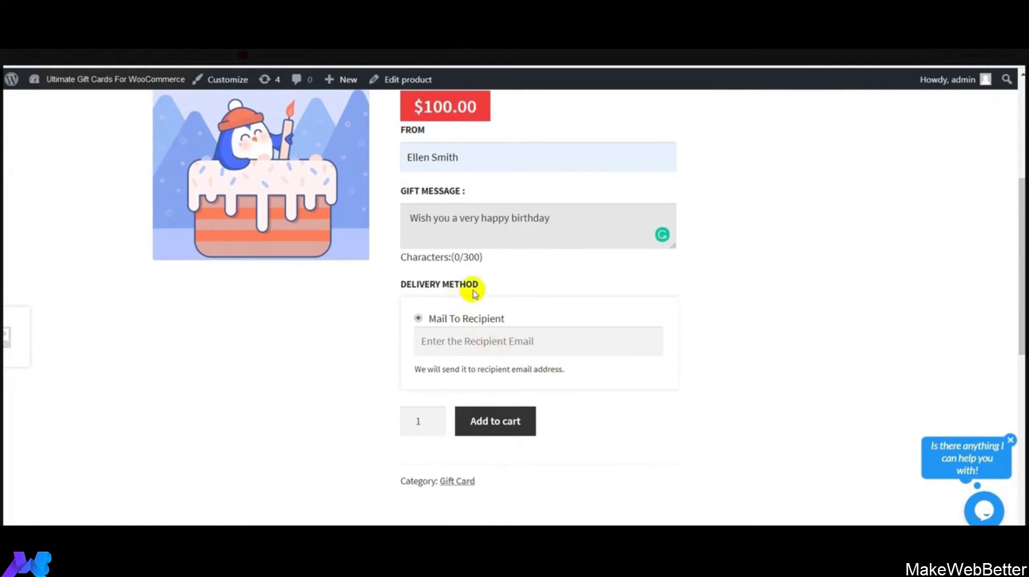
click(470, 345)
click(462, 370)
click(434, 423)
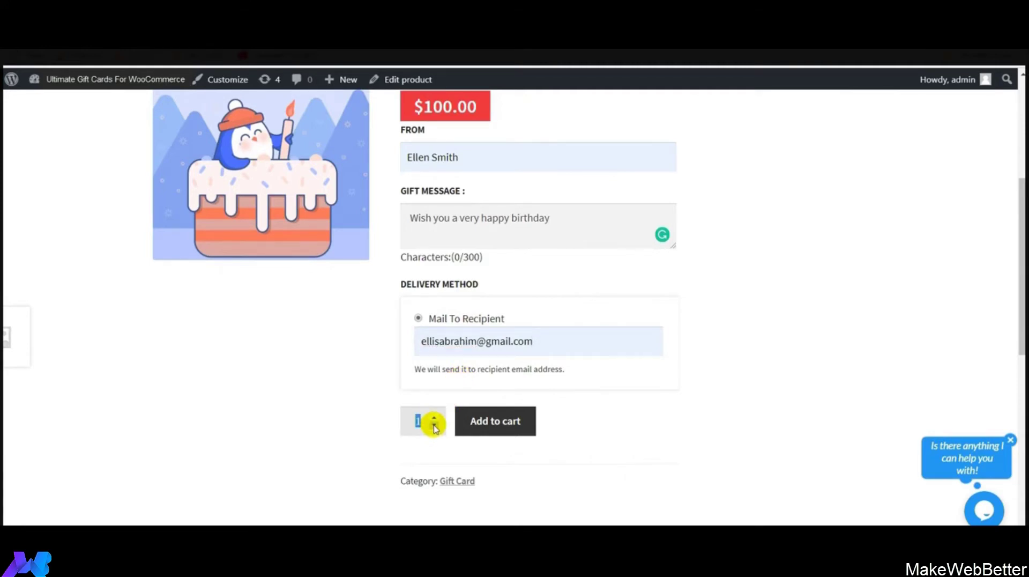
click(494, 423)
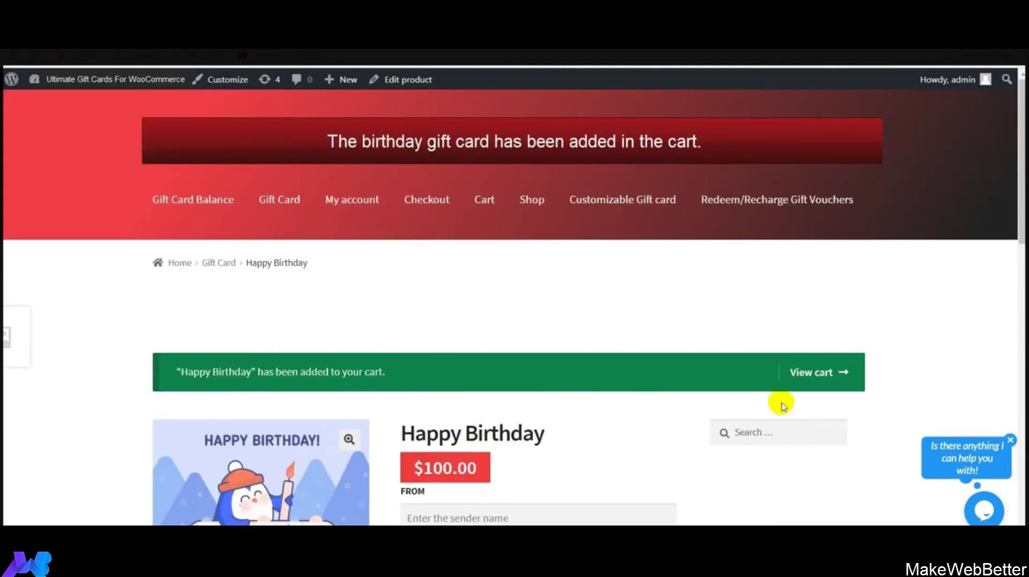
Step: Review the Happy Birthday gift card in the cart, proceed to checkout and place the order
click(813, 375)
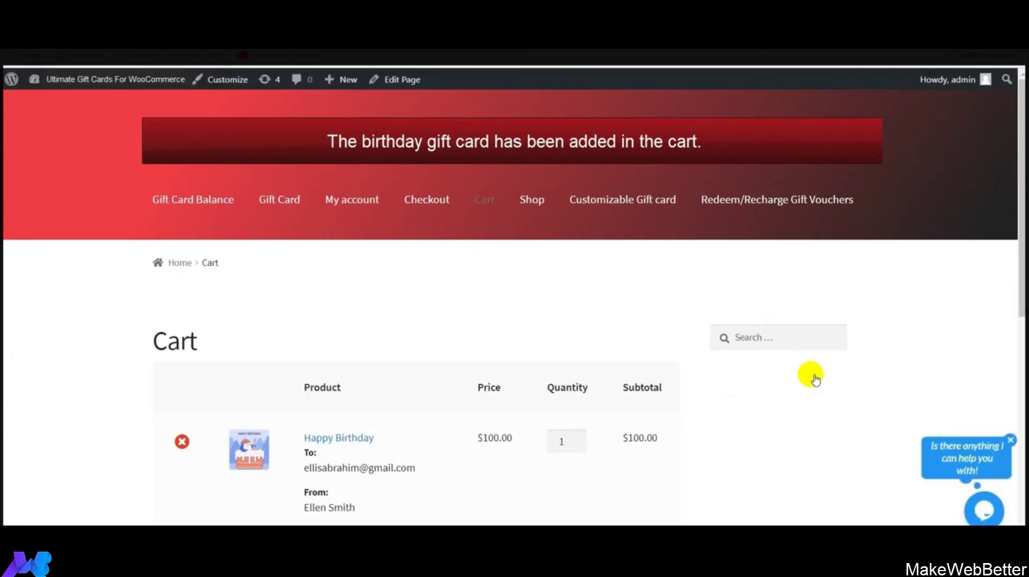
scroll(555, 467, down, 7)
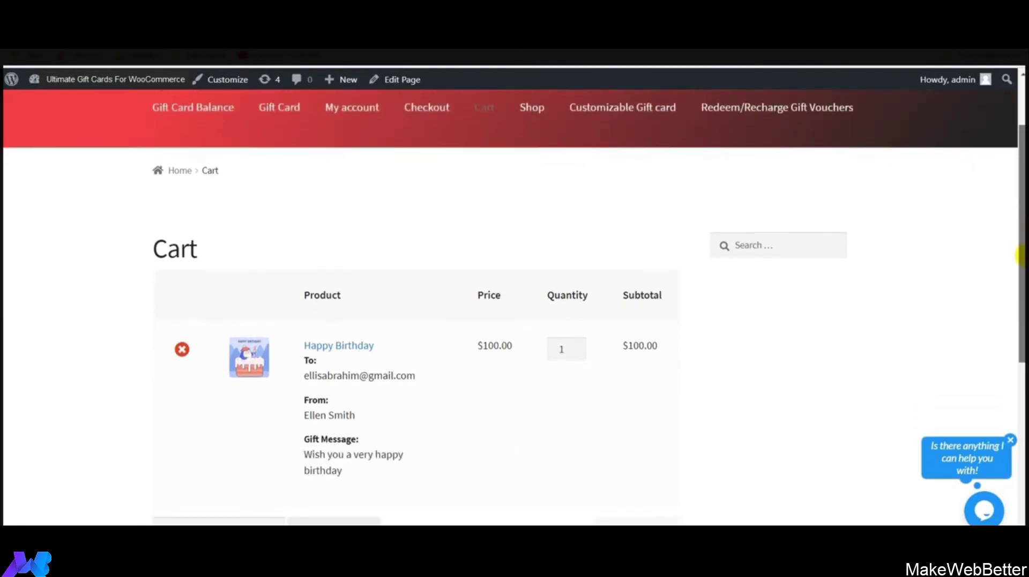
click(557, 469)
scroll(858, 422, down, 8)
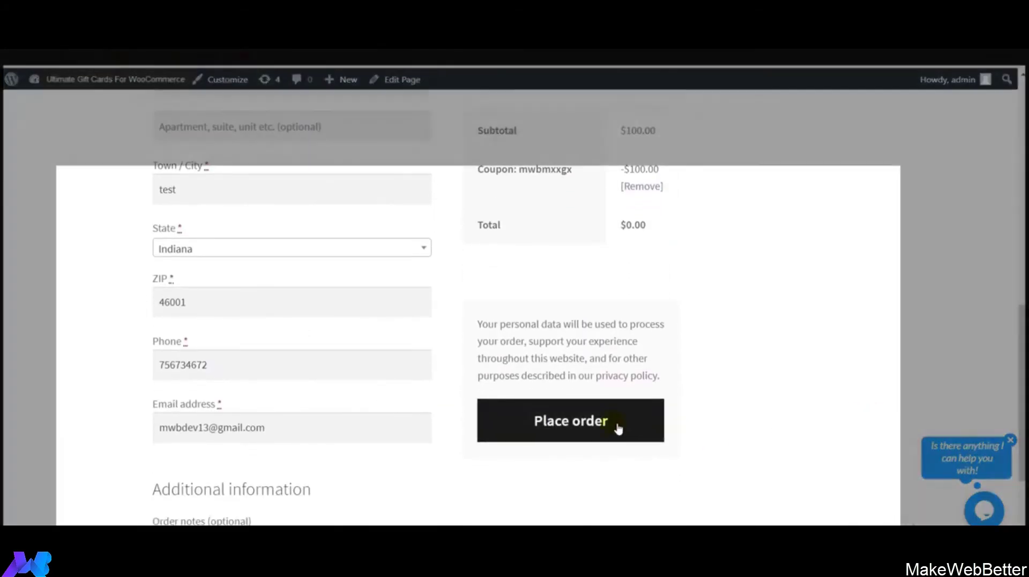
click(613, 422)
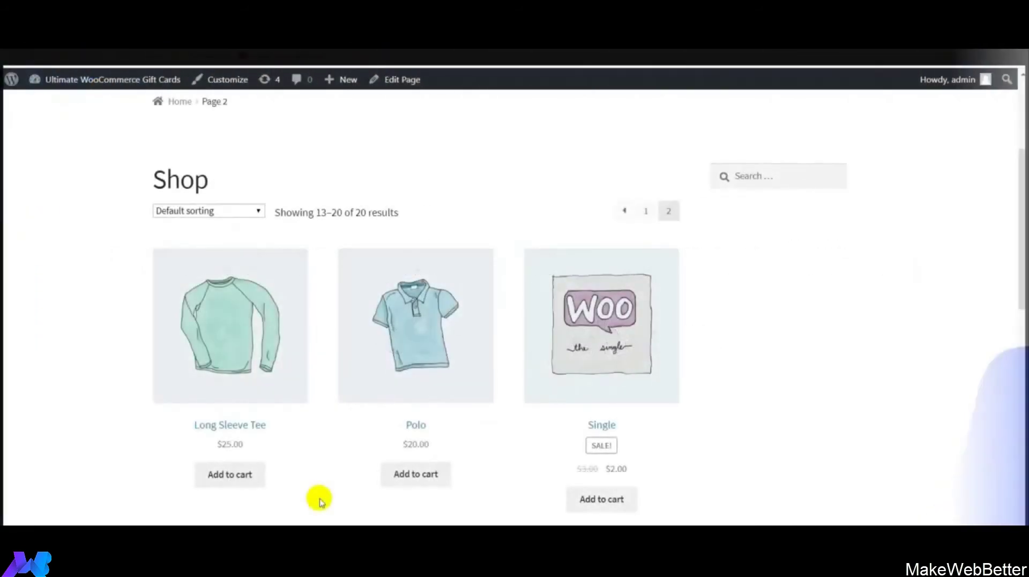
Step: Add the Long Sleeve Tee from the shop to the cart and apply the gift card coupon code
click(230, 474)
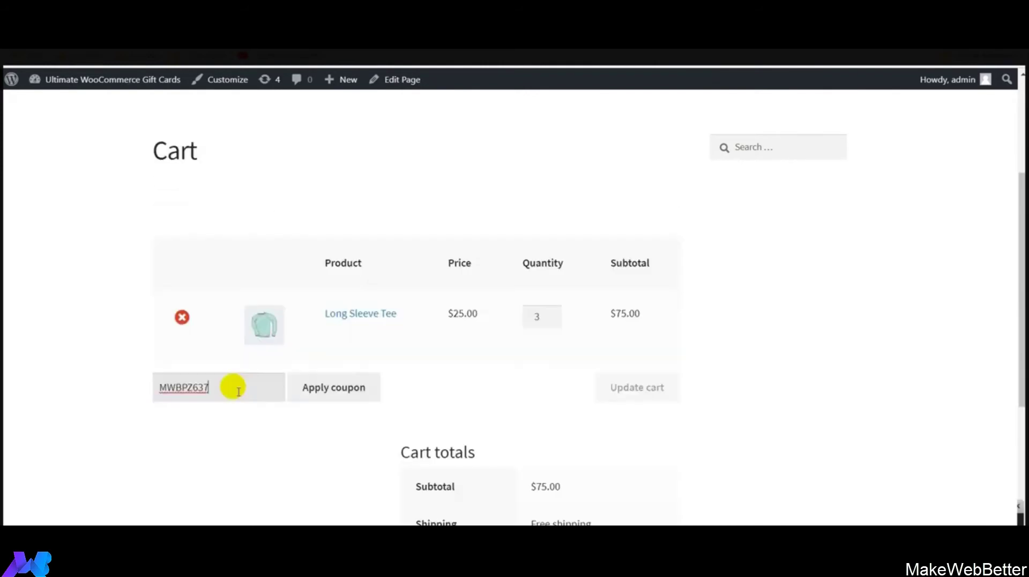
click(351, 389)
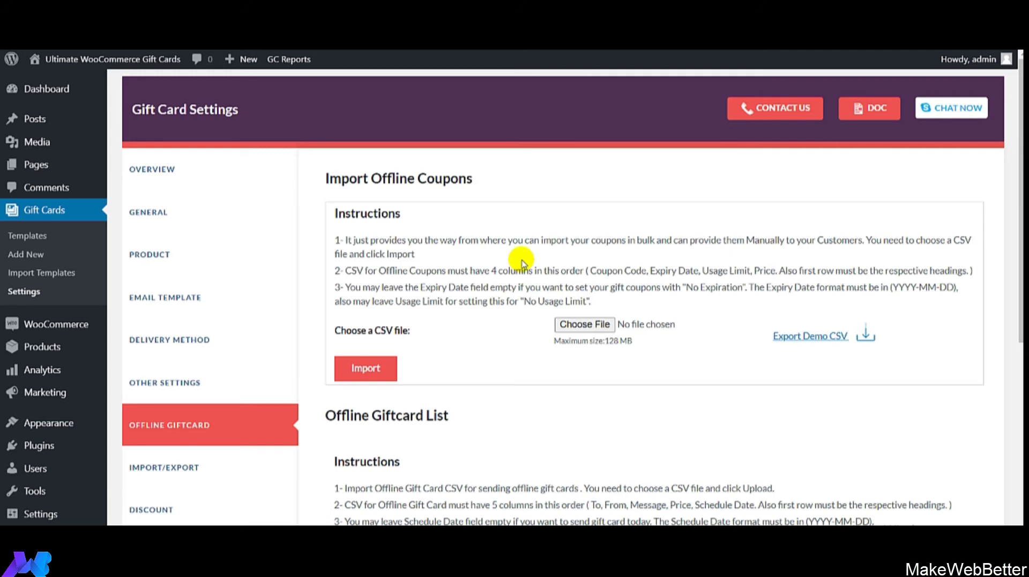
Step: Examine the offline gift card import settings and the Import/Export options for gift coupons and gift products
drag(1019, 220, 1016, 316)
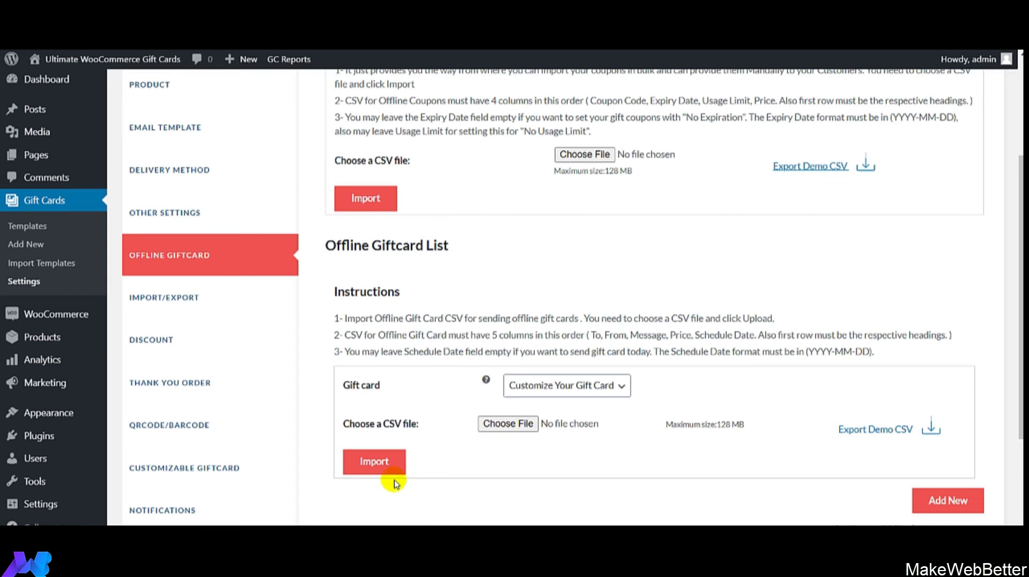
click(172, 299)
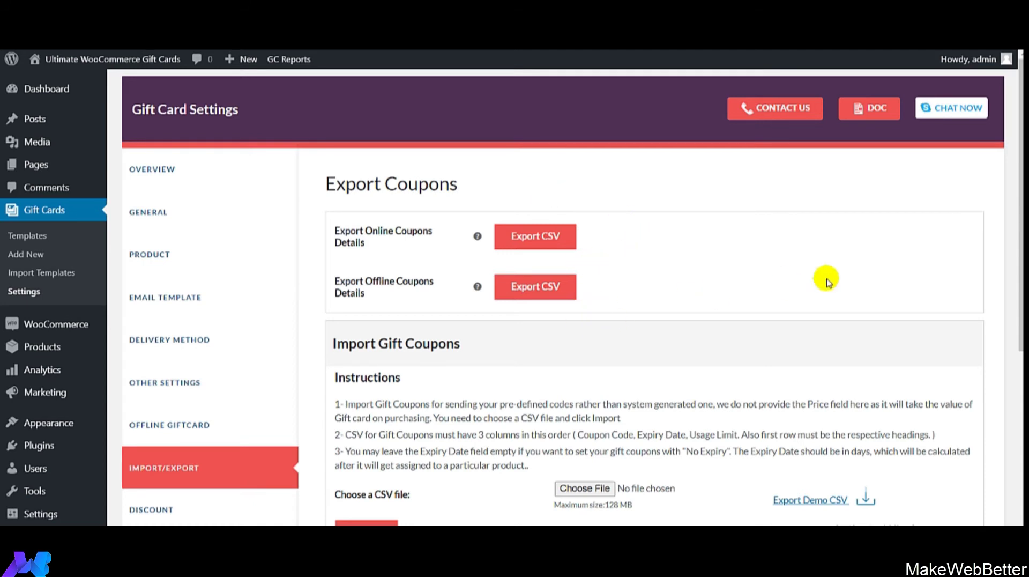
scroll(1019, 218, down, 1)
drag(1018, 218, 1021, 276)
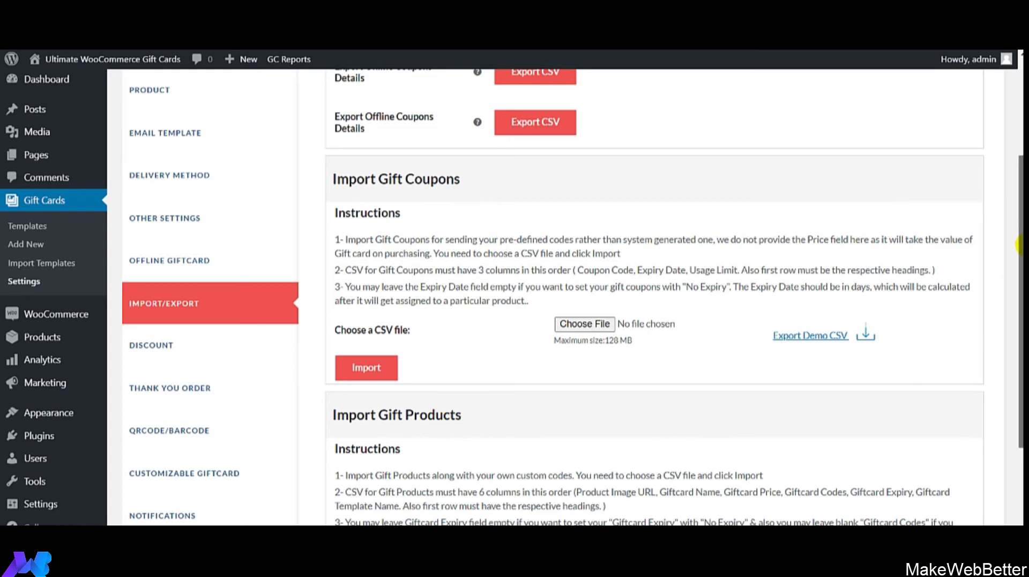
scroll(1020, 327, down, 3)
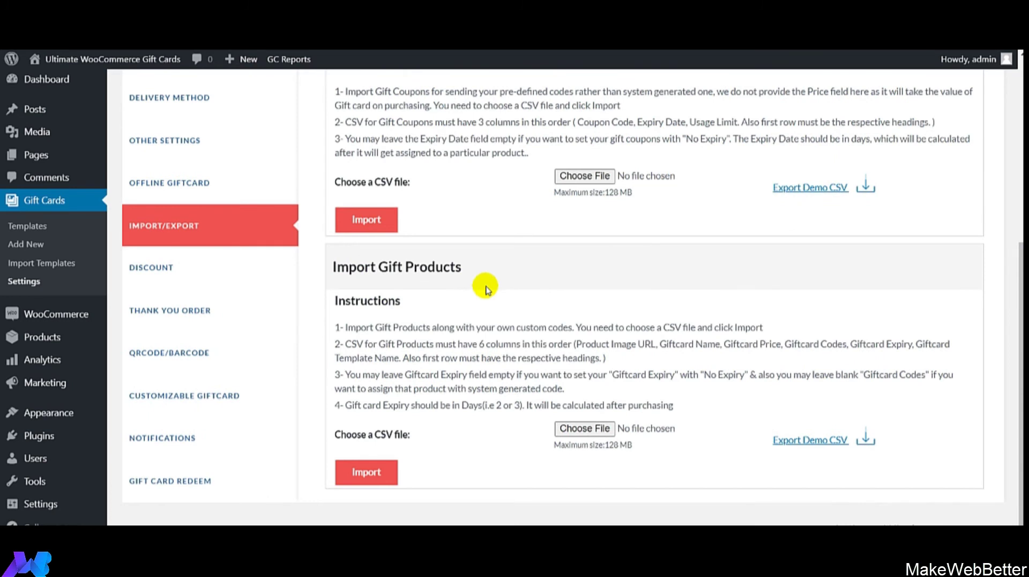
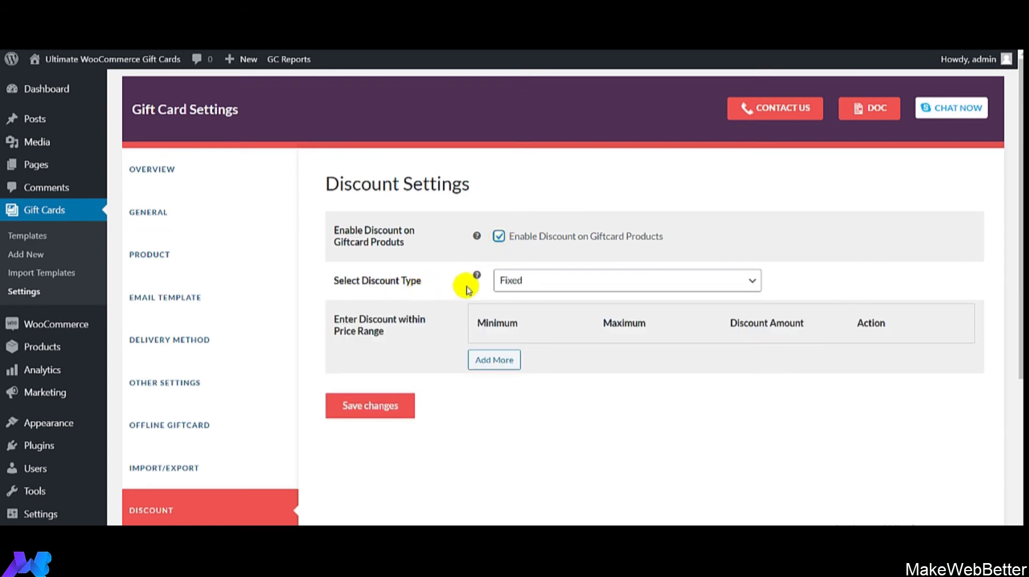
Step: Set a Fixed gift card discount of 20 for the price range 40 to 120 and save the discount settings
mouse_move(478, 276)
click(531, 278)
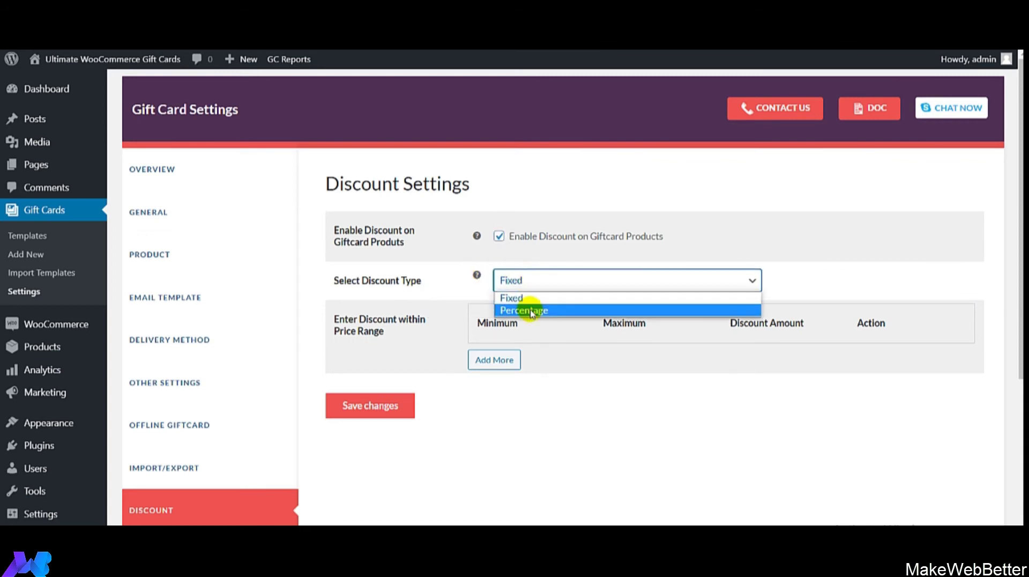
click(525, 298)
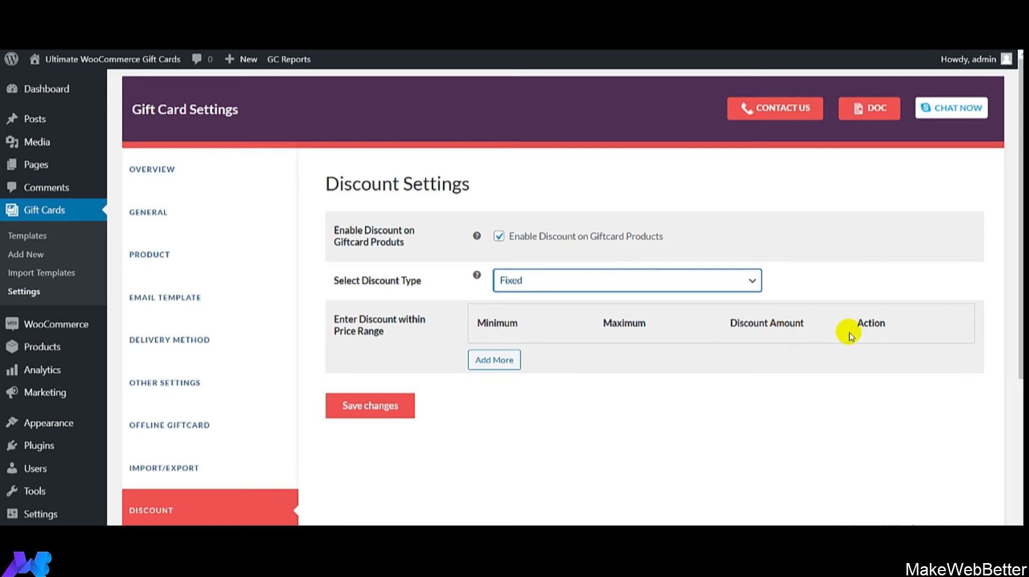
click(516, 360)
click(517, 363)
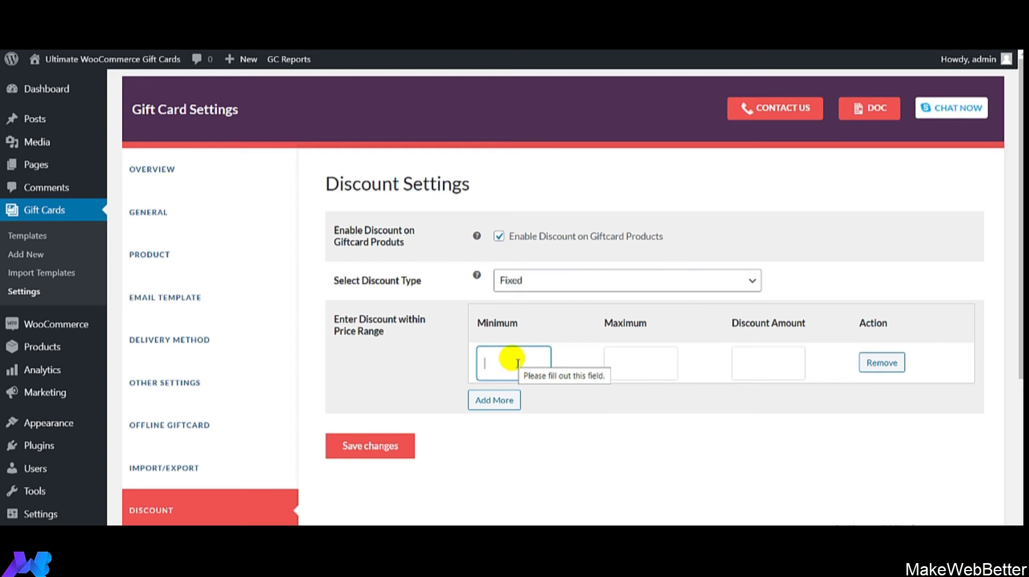
text(40)
click(636, 361)
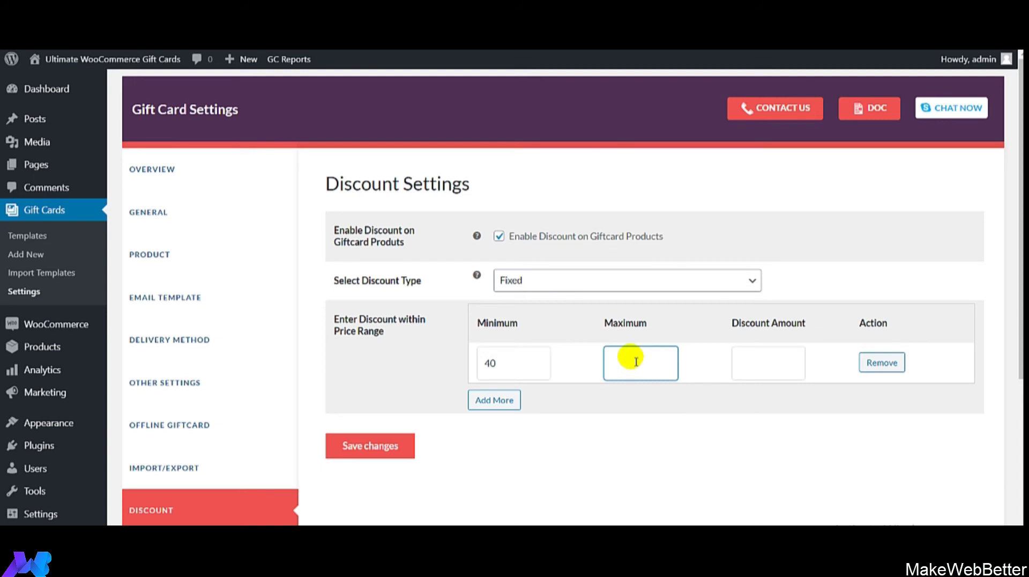
text(120)
click(772, 360)
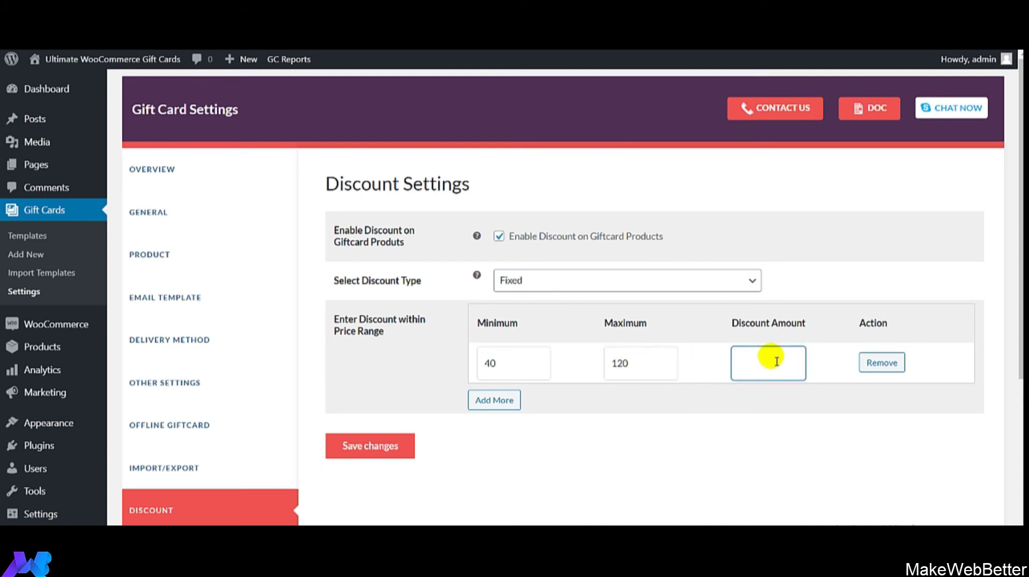
text(20)
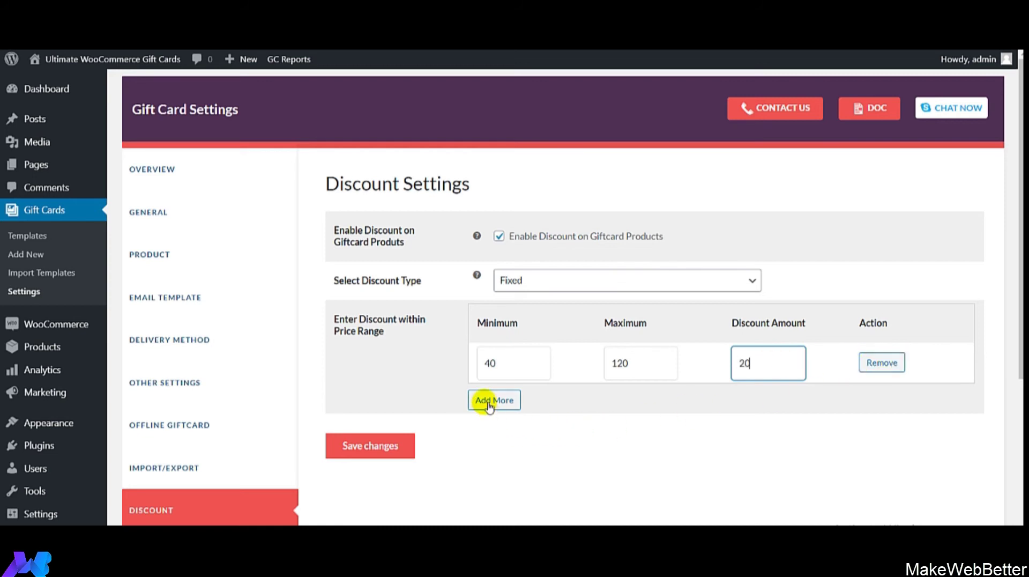
click(383, 448)
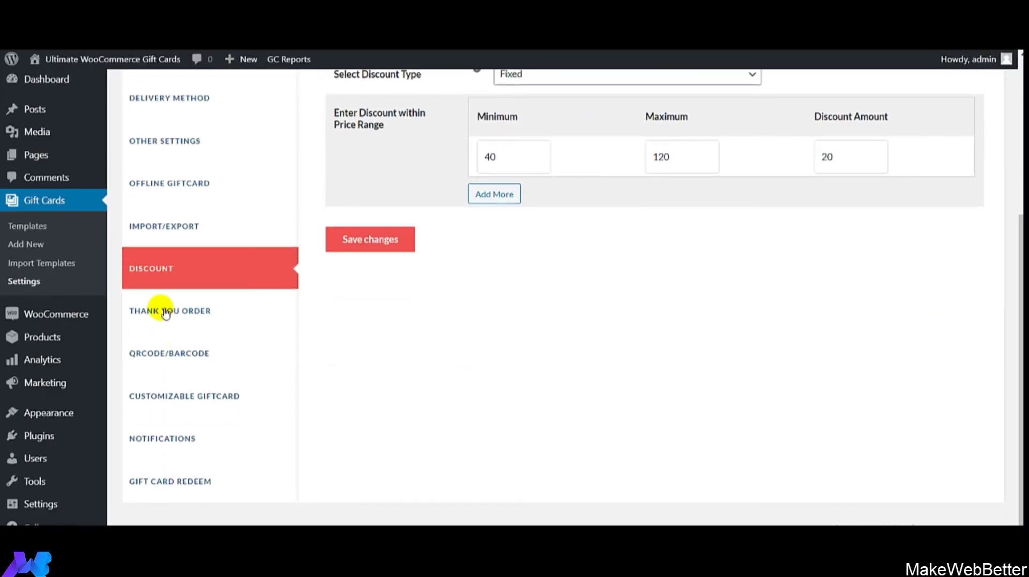
Step: Enable the ThankYou gift coupon for customers in the Thank You Order settings, with order status "Order is in Complete"
click(165, 313)
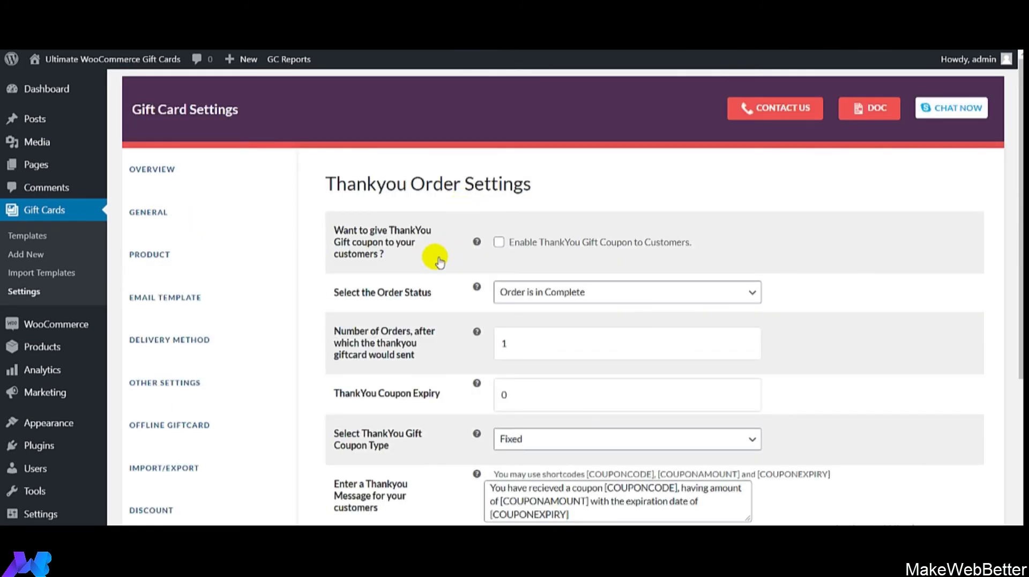
mouse_move(479, 244)
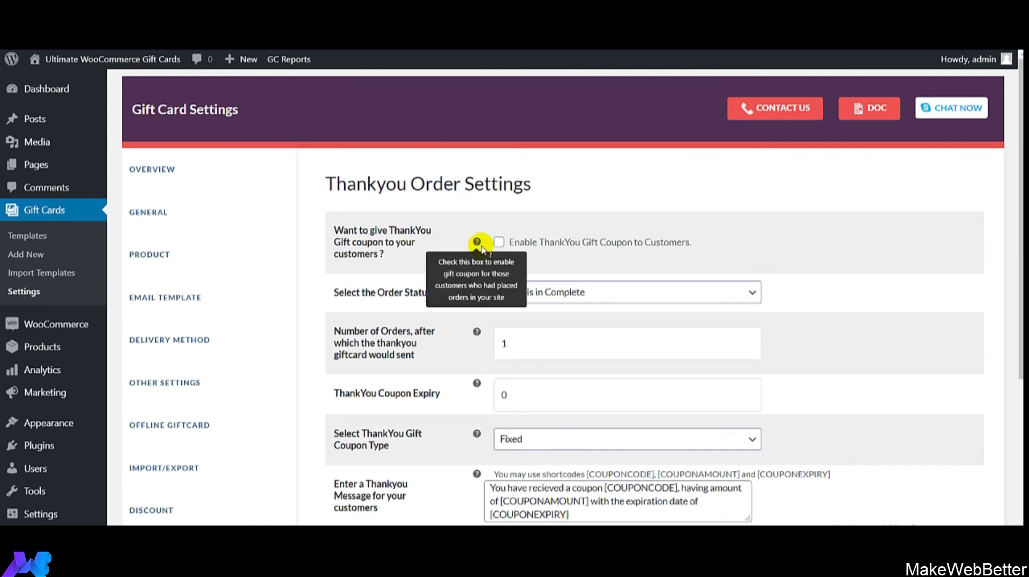
click(497, 243)
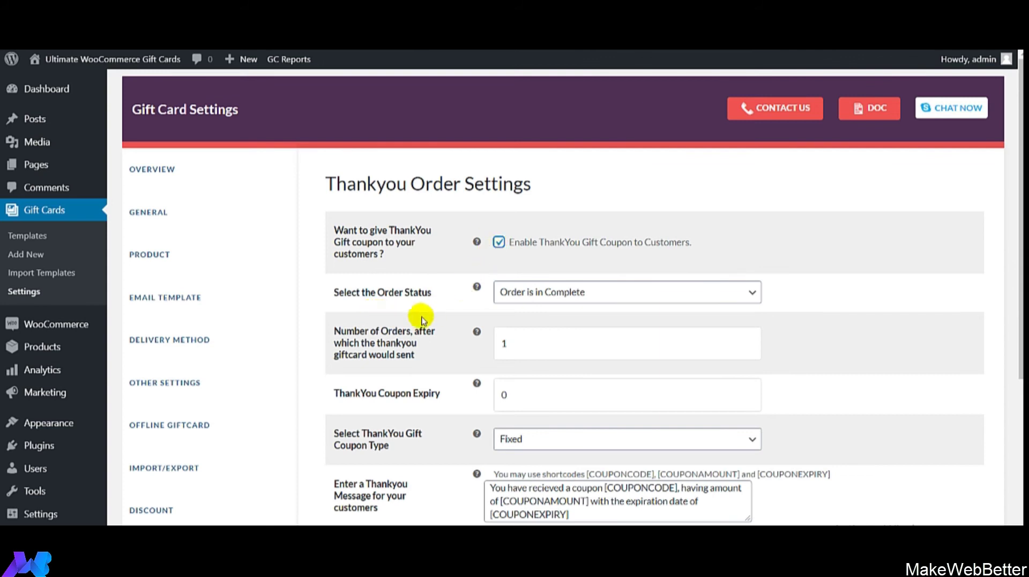
click(537, 291)
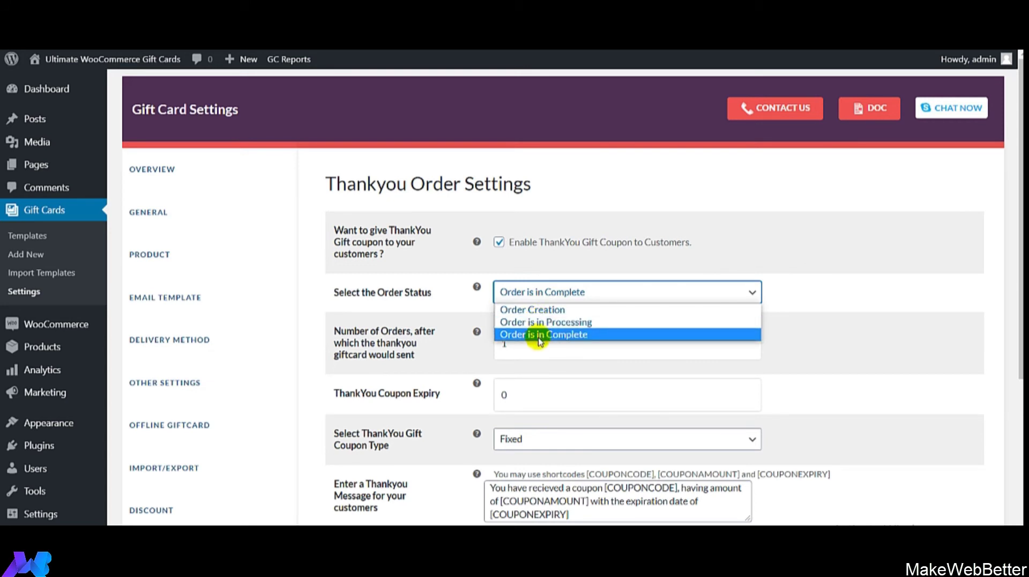
click(541, 310)
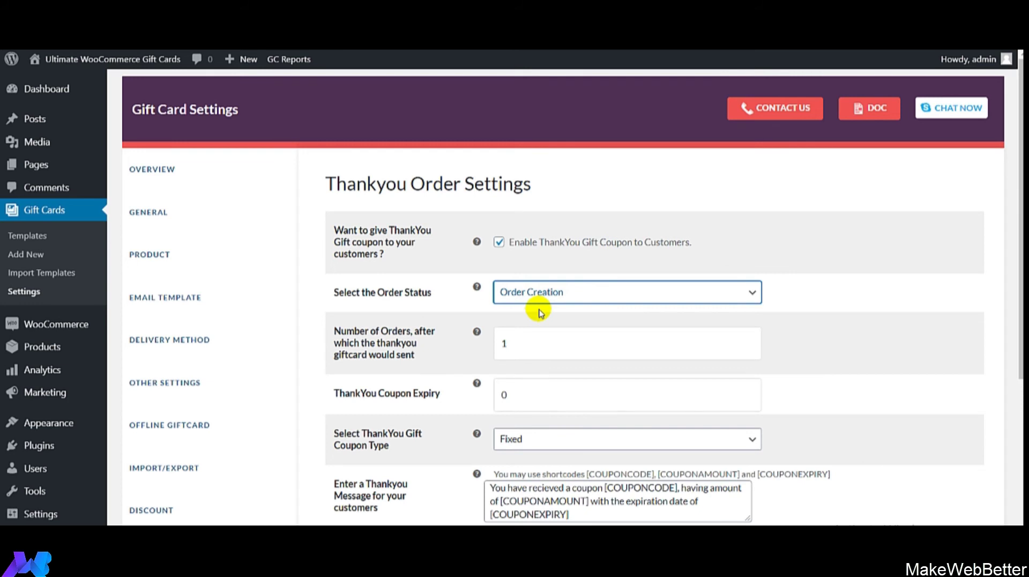
click(554, 295)
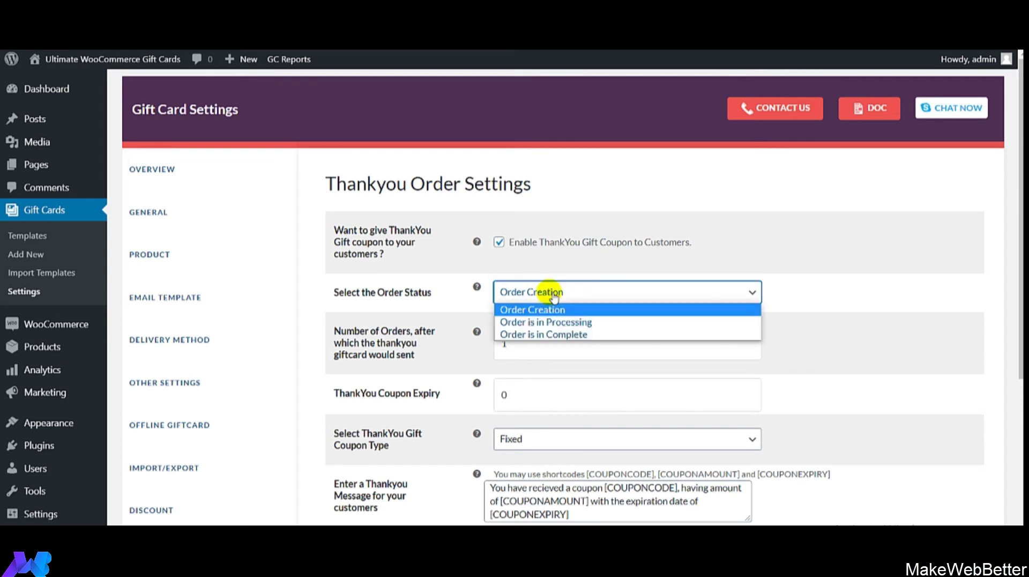
click(534, 334)
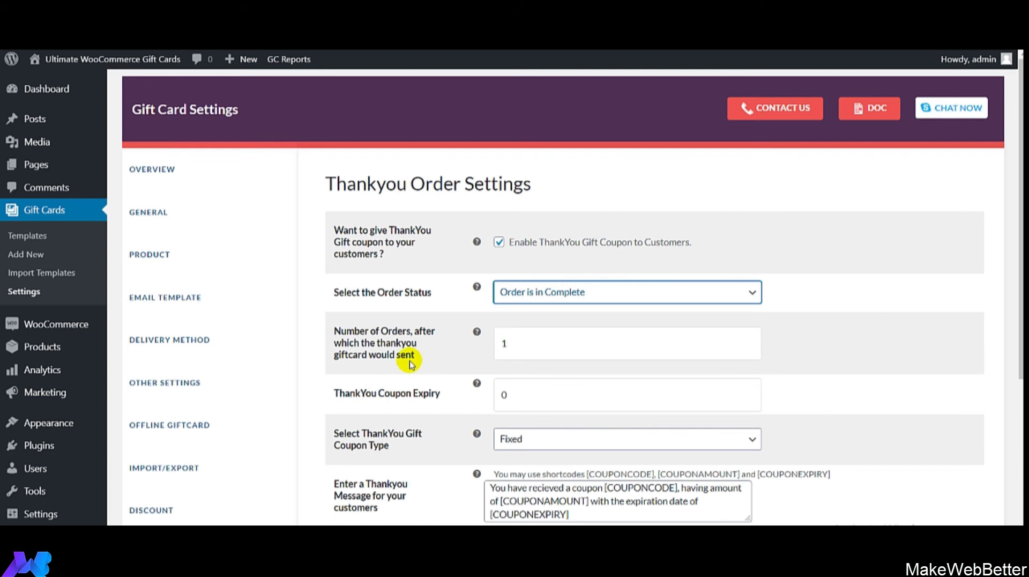
Step: Set the number of orders for the thank-you gift card to 1 and the ThankYou gift coupon type to Fixed
click(541, 346)
click(749, 339)
click(750, 348)
drag(1020, 311, 1020, 392)
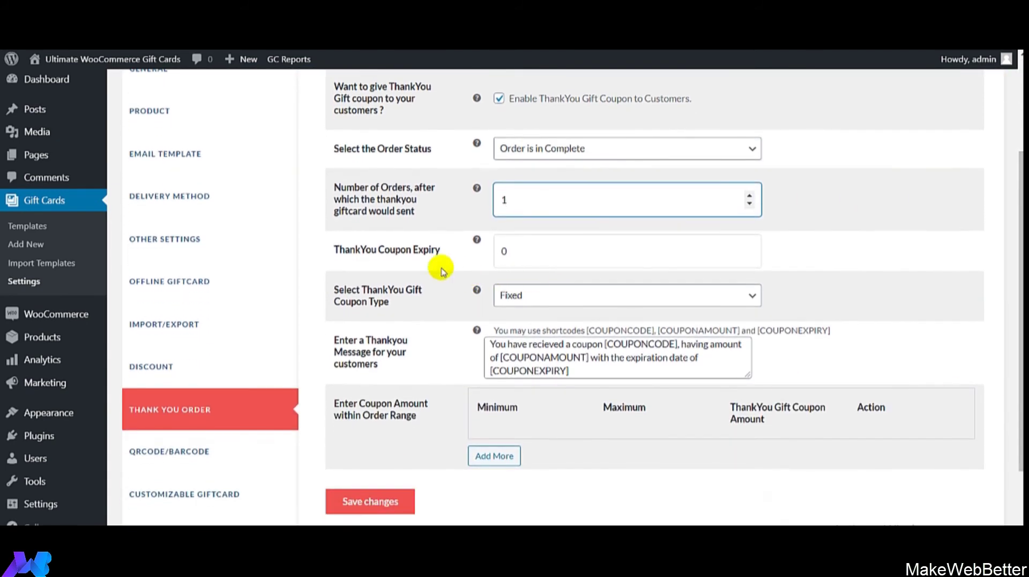
mouse_move(477, 240)
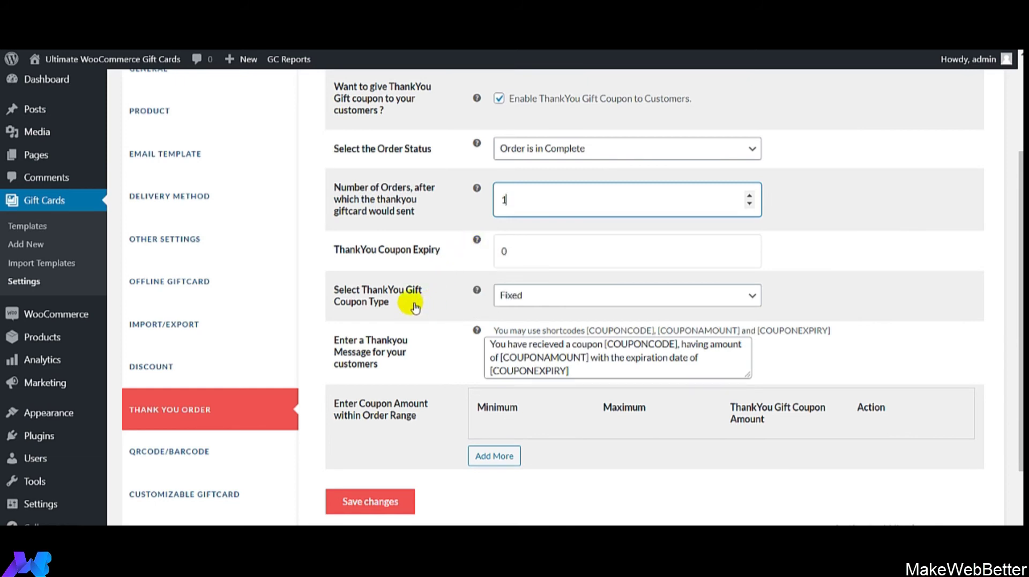
click(523, 296)
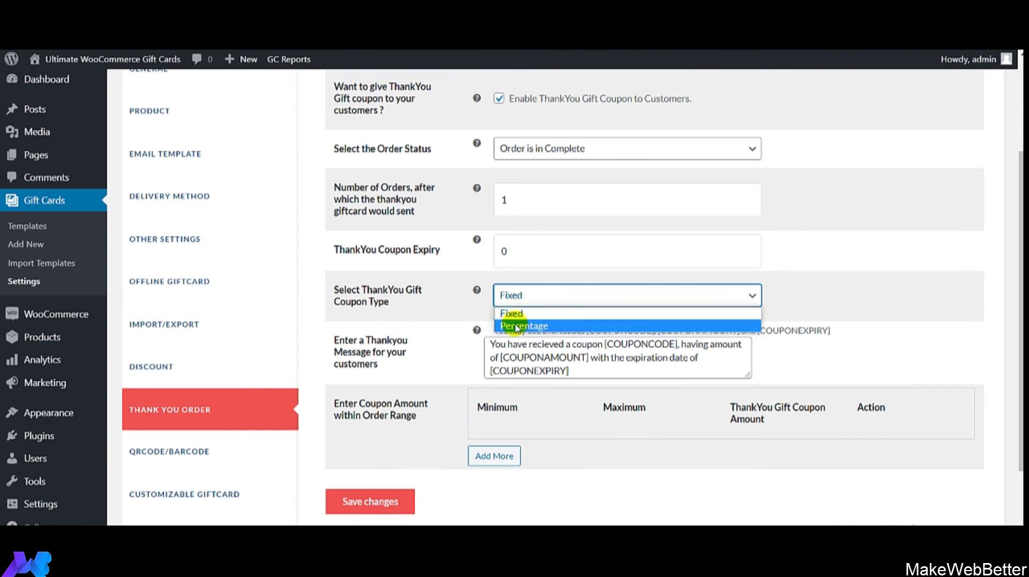
click(512, 314)
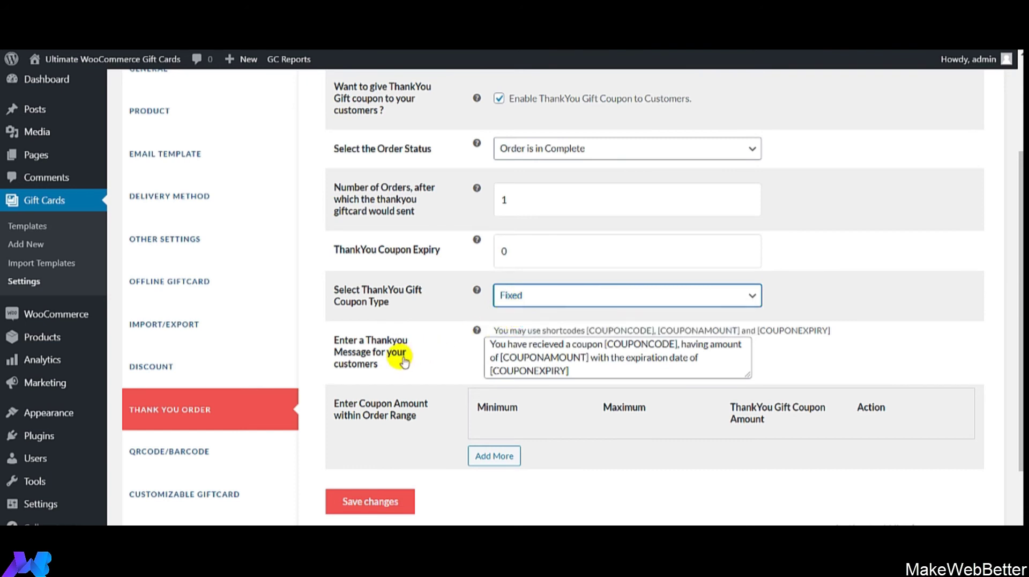
click(599, 359)
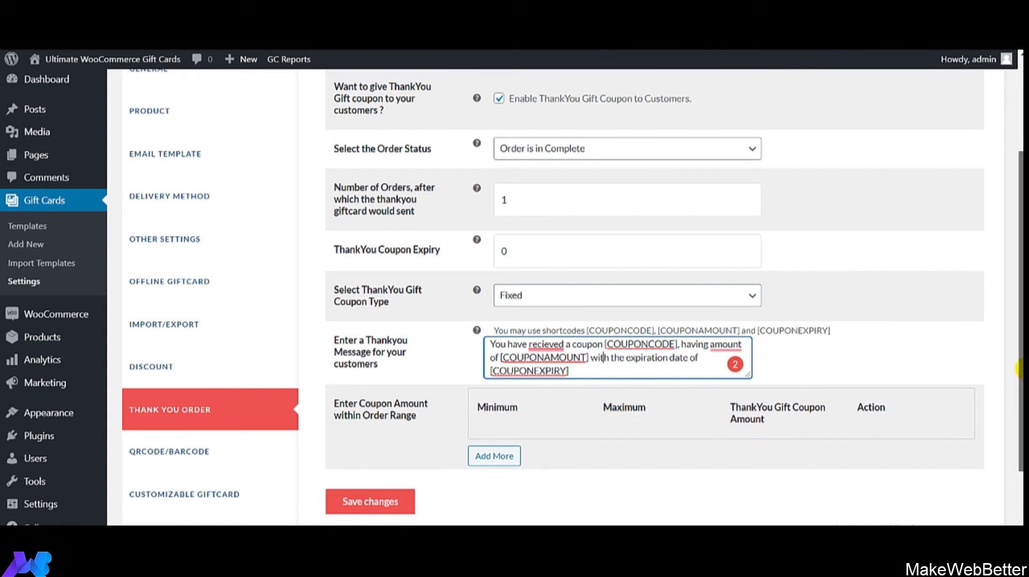
Step: Add a ThankYou gift coupon amount of 10 for the order range 30 to 150 and save the thank-you order settings
scroll(1020, 368, down, 3)
click(499, 374)
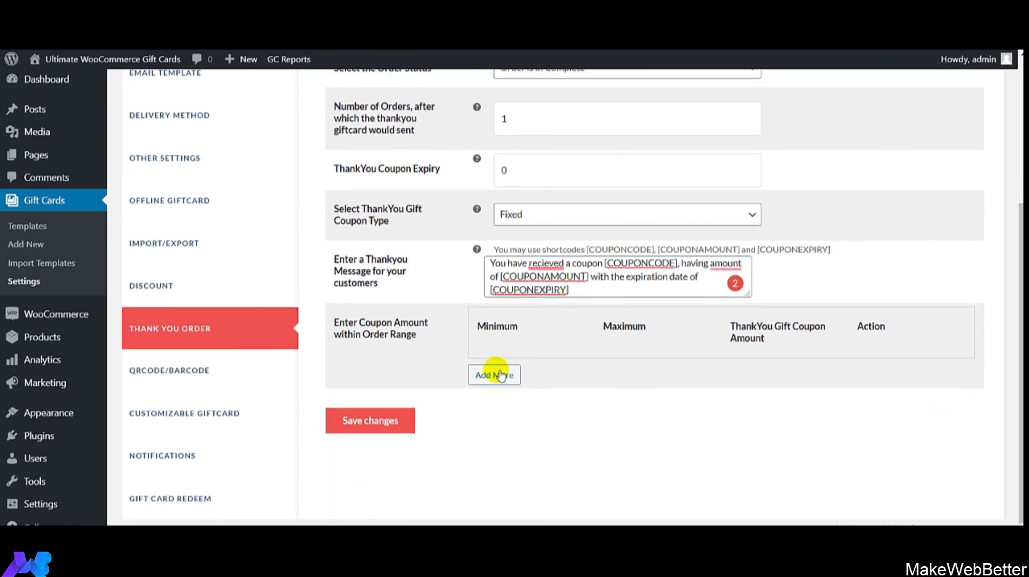
click(499, 369)
text(30)
click(630, 367)
text(150)
click(765, 362)
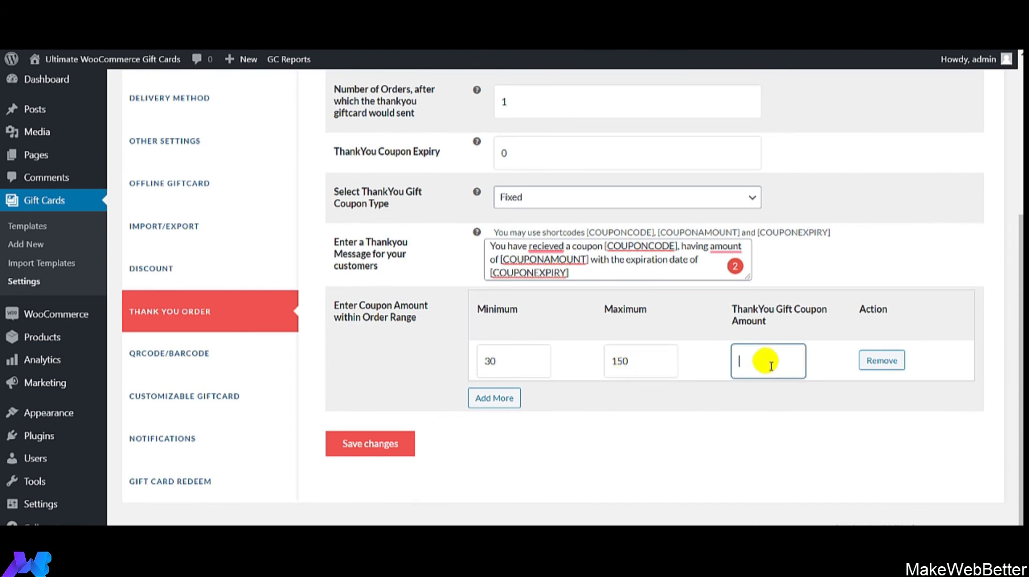
text(10)
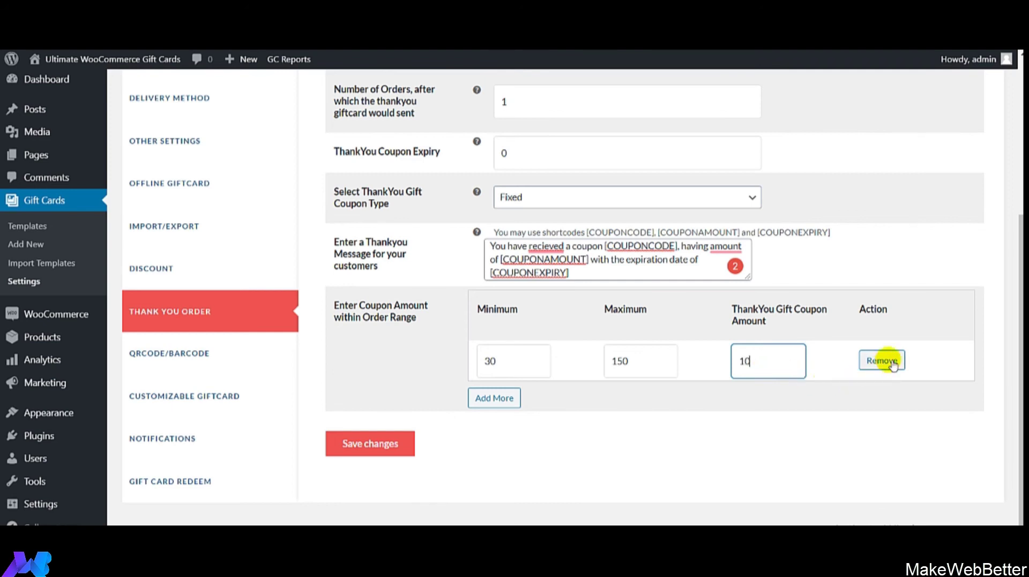
click(392, 453)
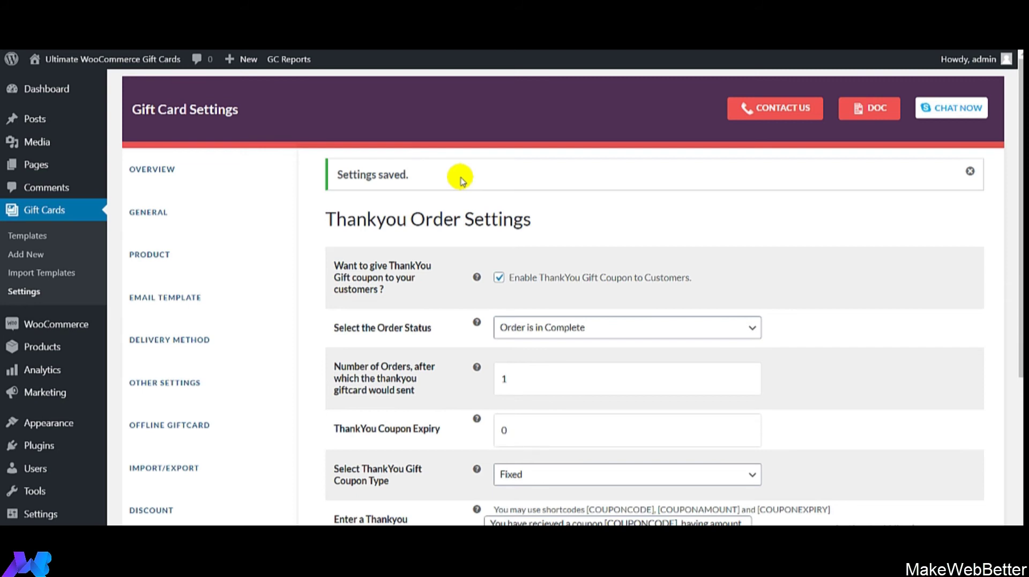
scroll(1008, 236, down, 2)
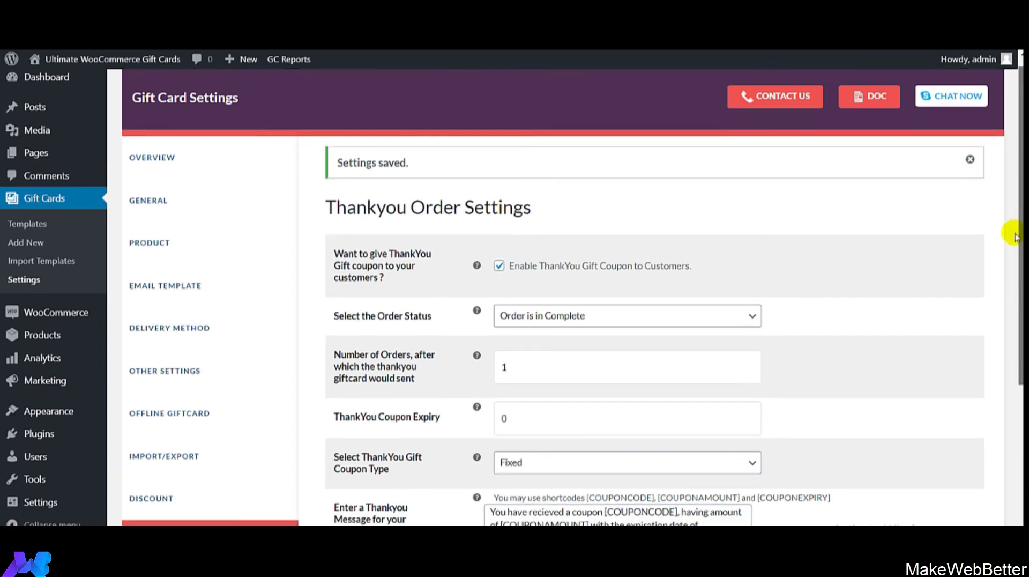
Step: Enable the QR code for the email template in the QRCode/Barcode settings, with ECC level L-Smallest
scroll(1007, 280, down, 2)
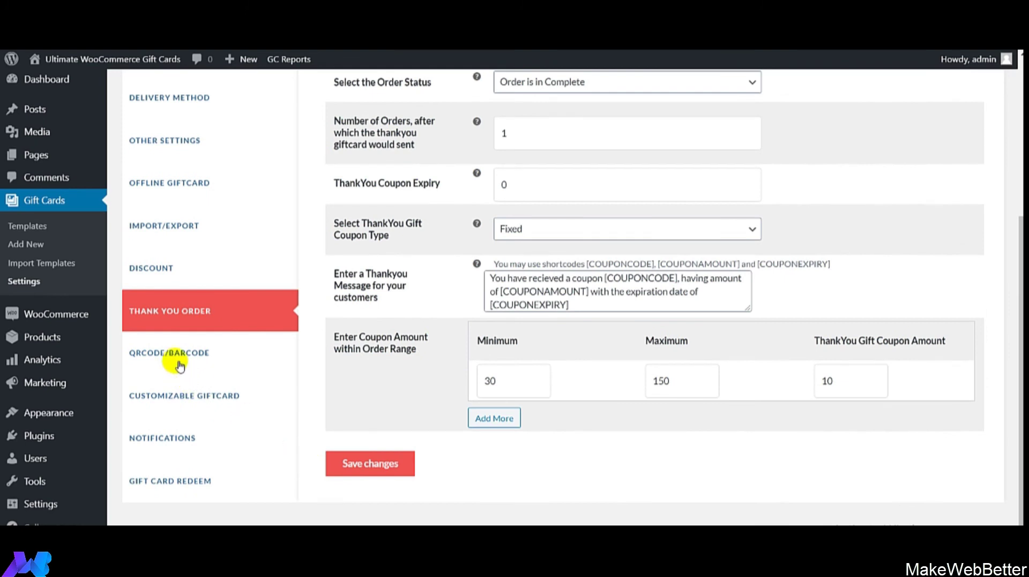
click(180, 366)
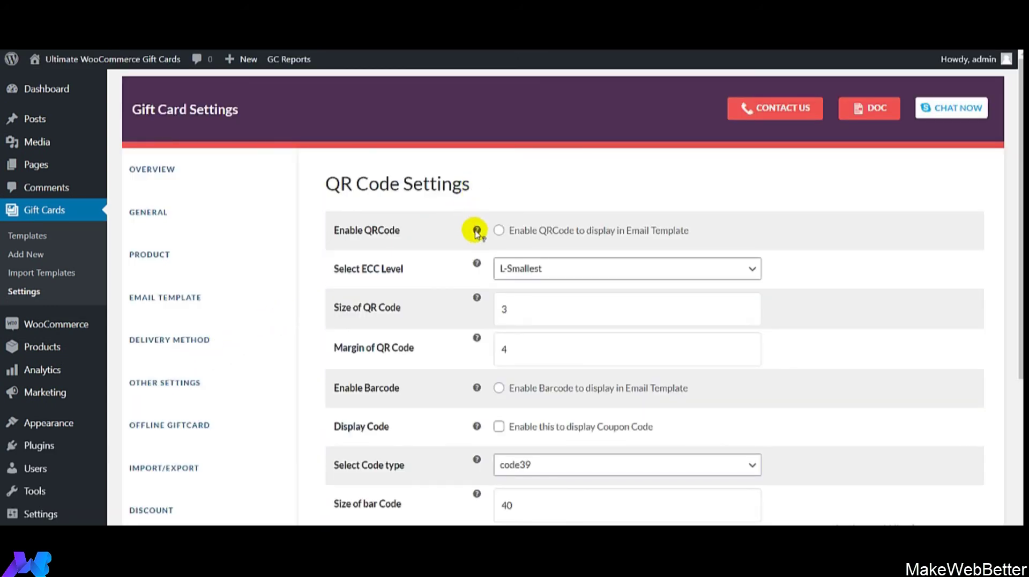
mouse_move(476, 231)
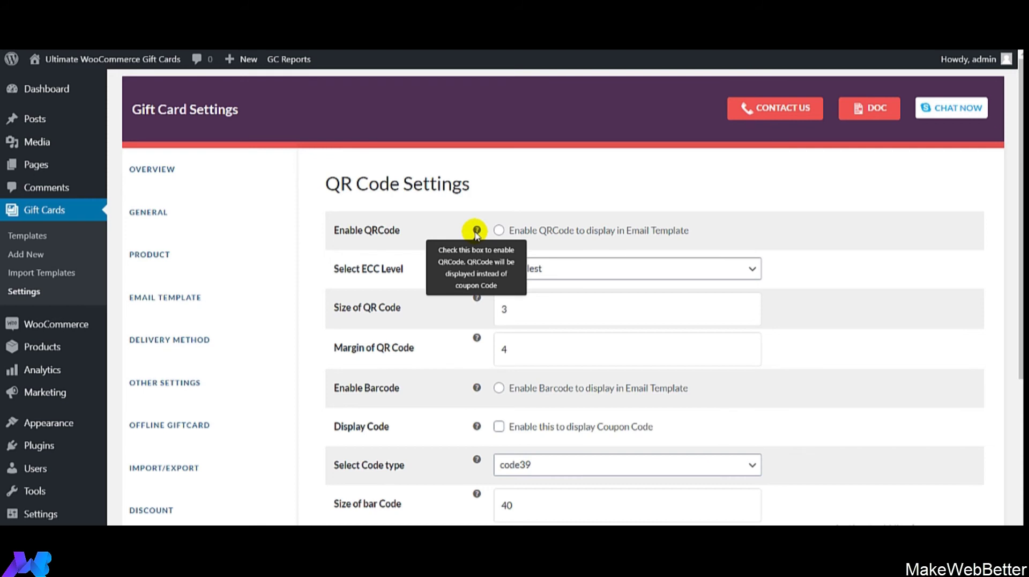
click(500, 230)
click(502, 273)
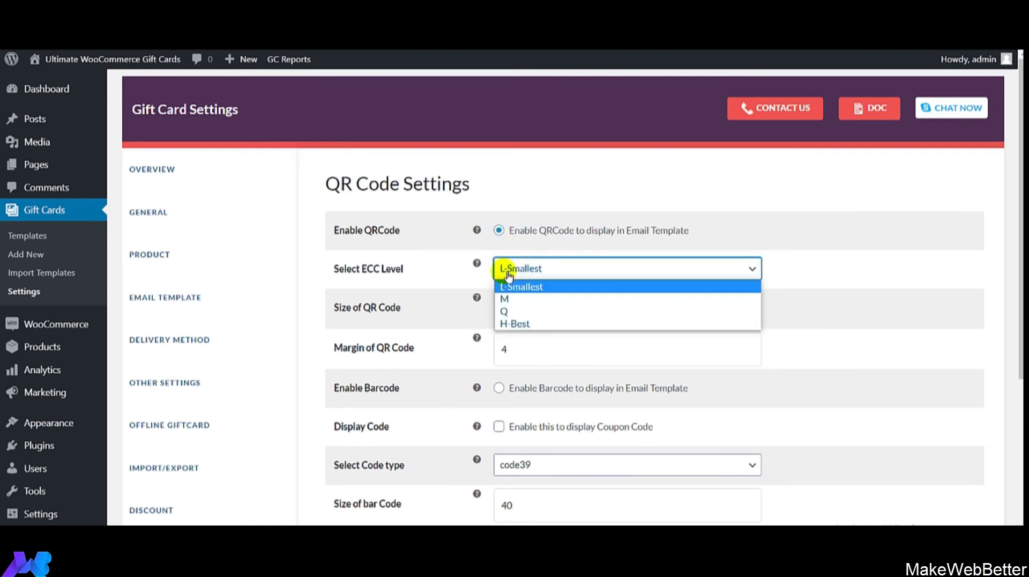
click(502, 269)
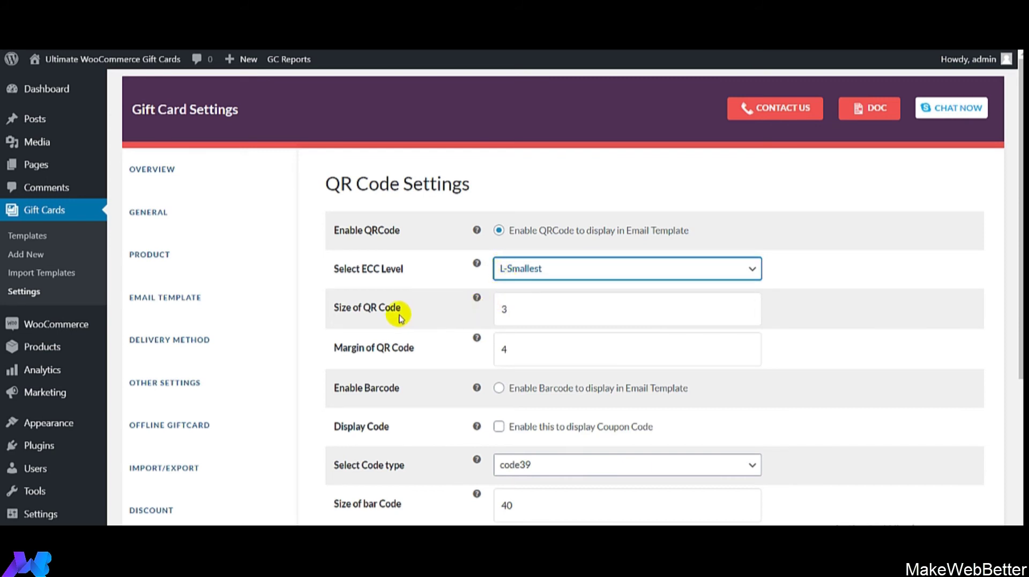
Step: Set the size of the QR code to 5 and its margin to 6
click(517, 317)
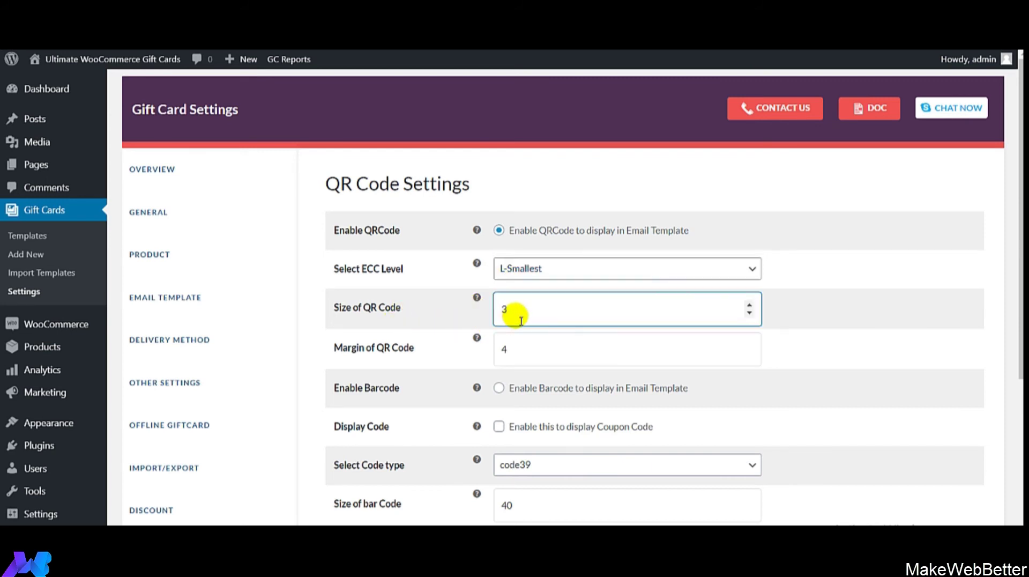
click(749, 304)
click(749, 305)
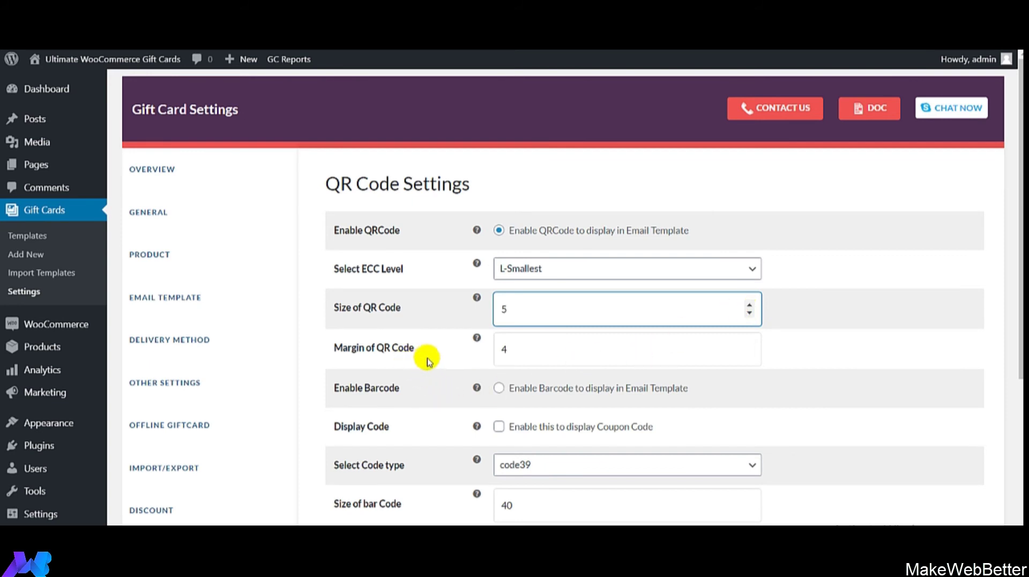
click(536, 356)
click(749, 345)
click(749, 345)
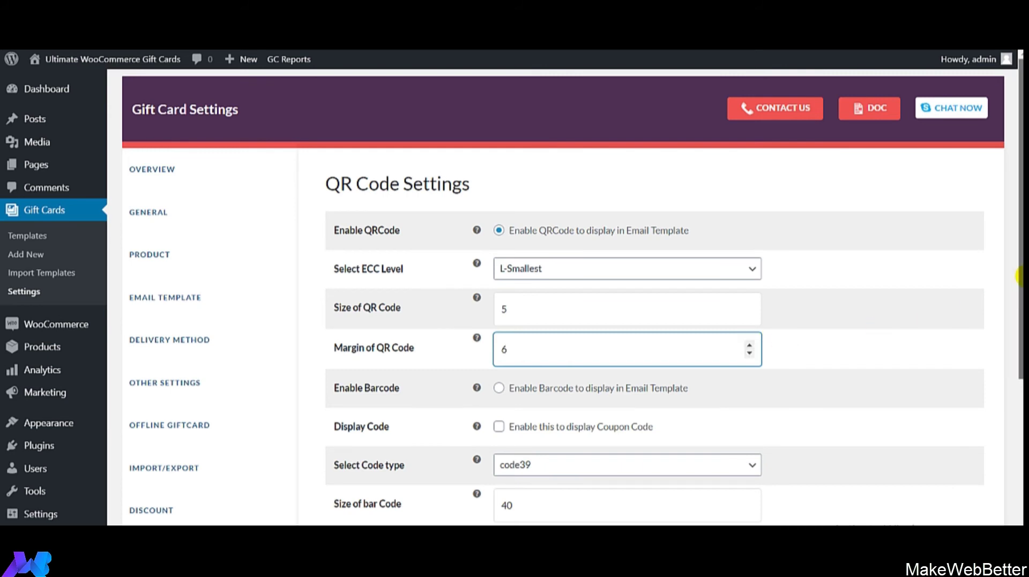
Step: Enable the barcode for the email template with the coupon code displayed, and set the code type to code25
scroll(989, 378, down, 3)
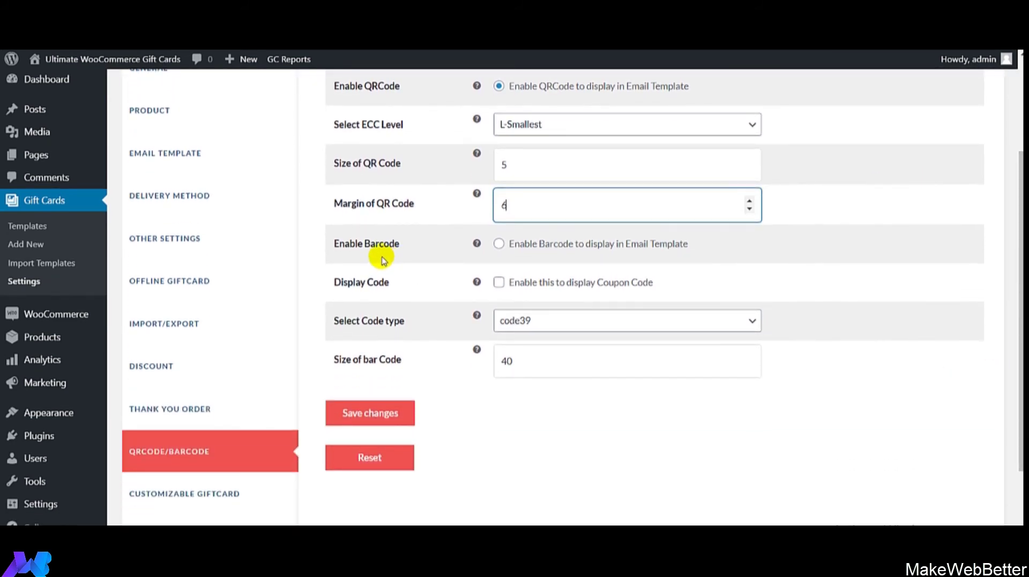
mouse_move(478, 243)
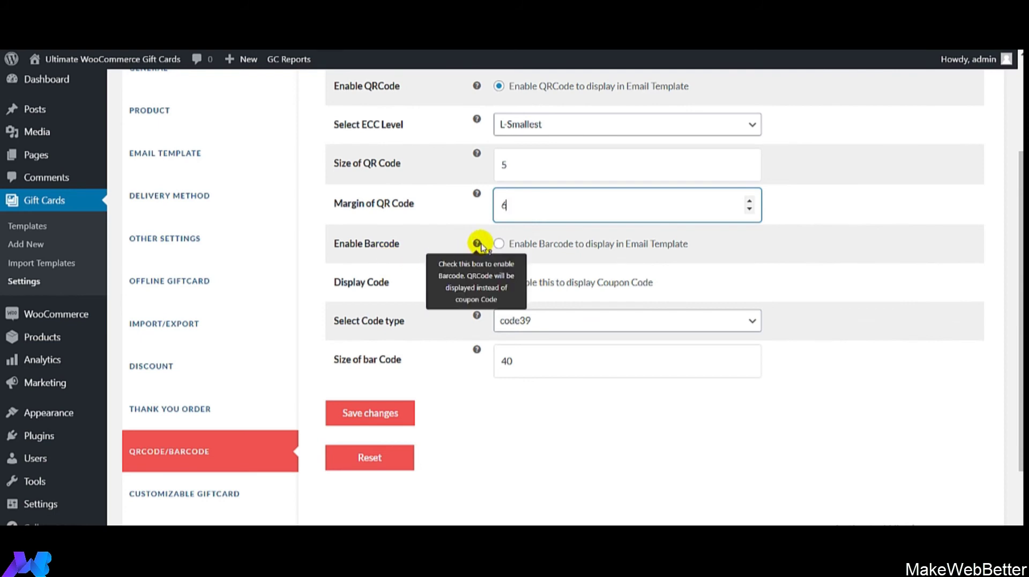
click(499, 243)
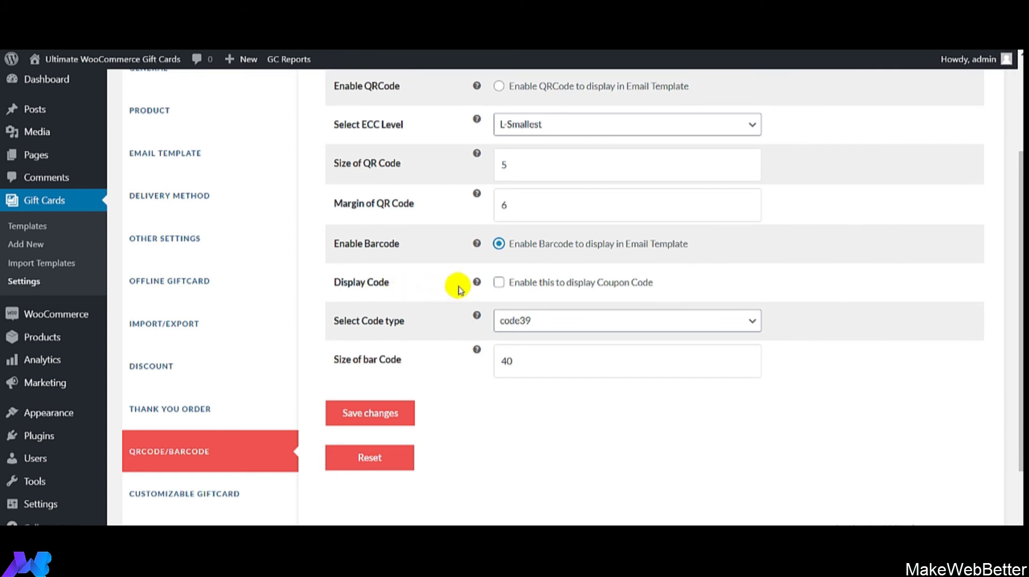
mouse_move(477, 283)
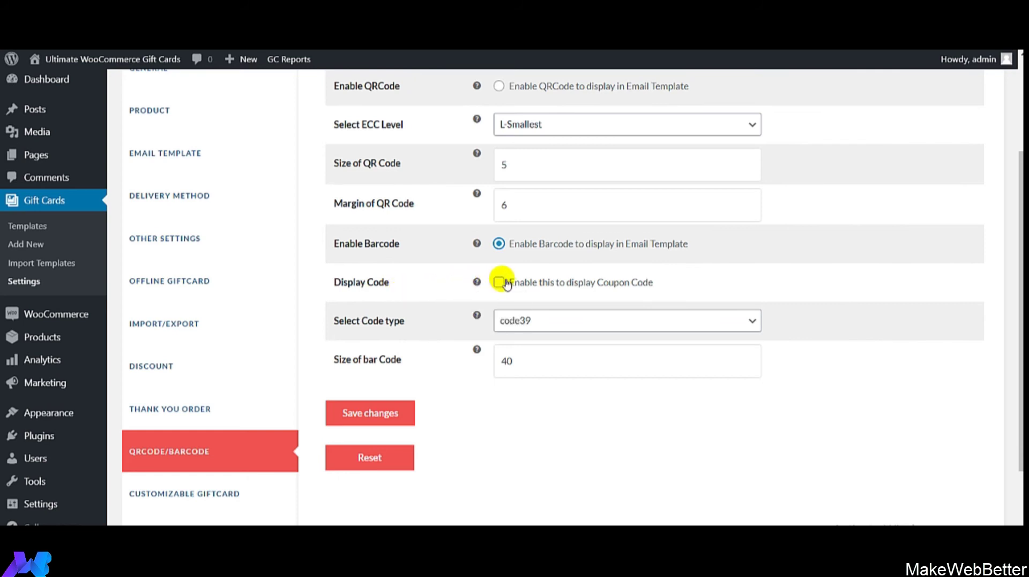
click(503, 283)
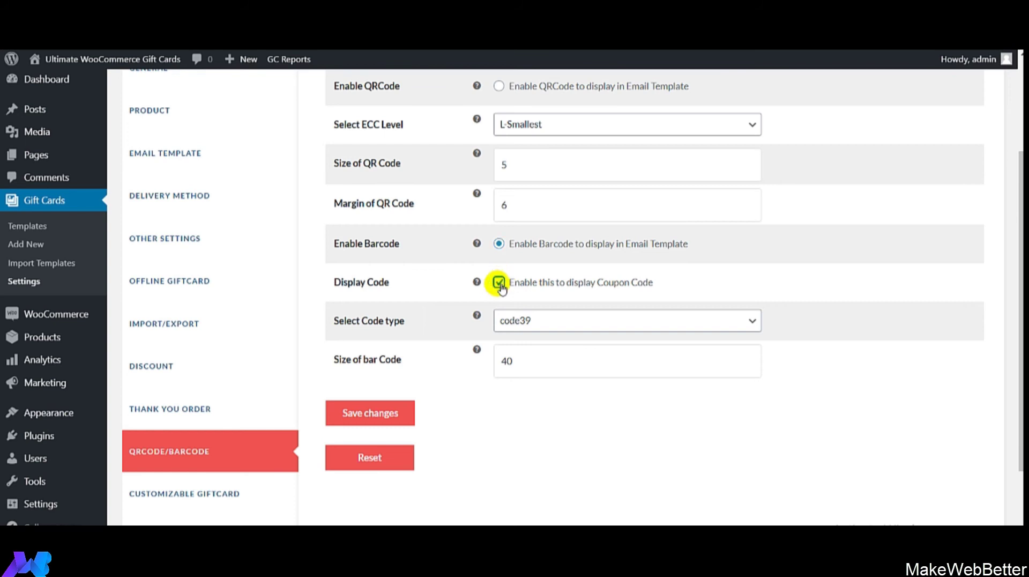
click(532, 322)
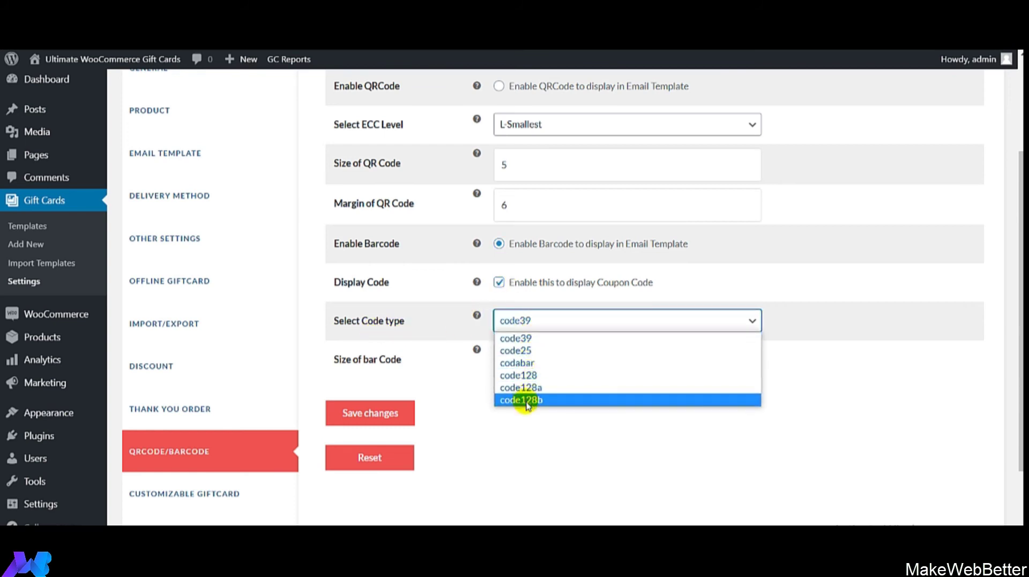
click(520, 351)
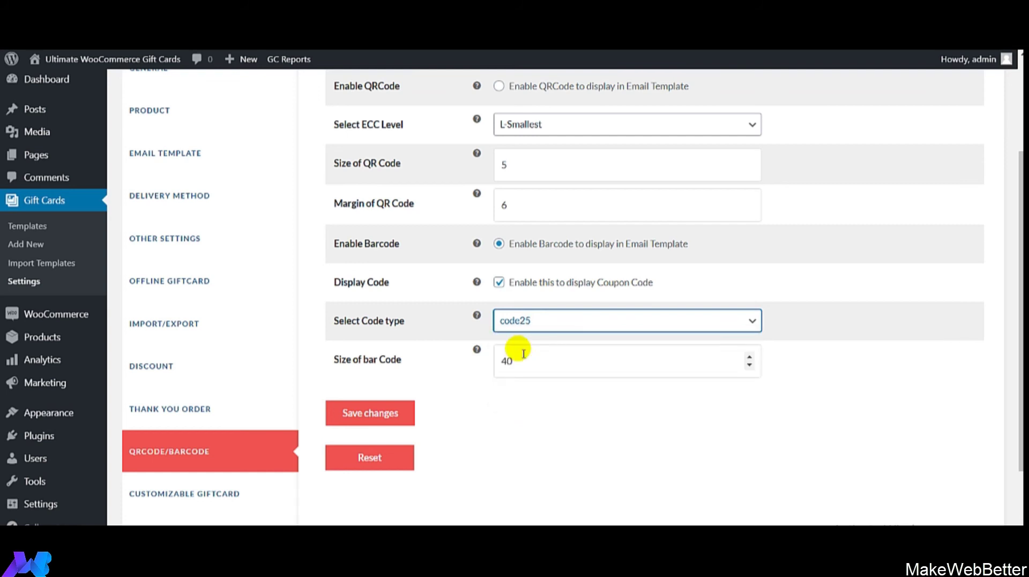
Step: Set the size of the bar code to 45 and save the QR code and barcode settings
click(524, 355)
click(750, 357)
click(750, 356)
click(749, 357)
click(749, 356)
click(749, 357)
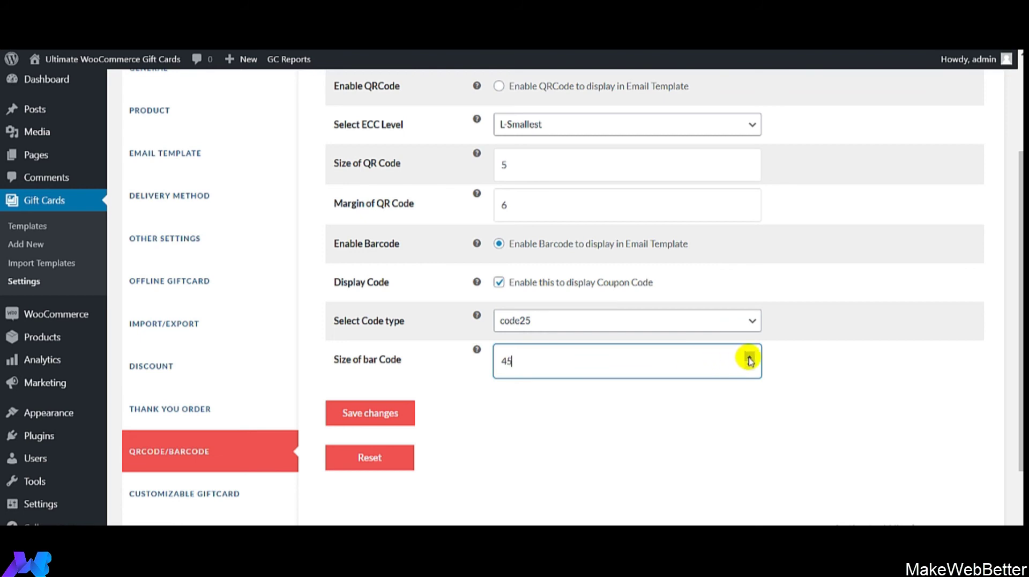
click(351, 411)
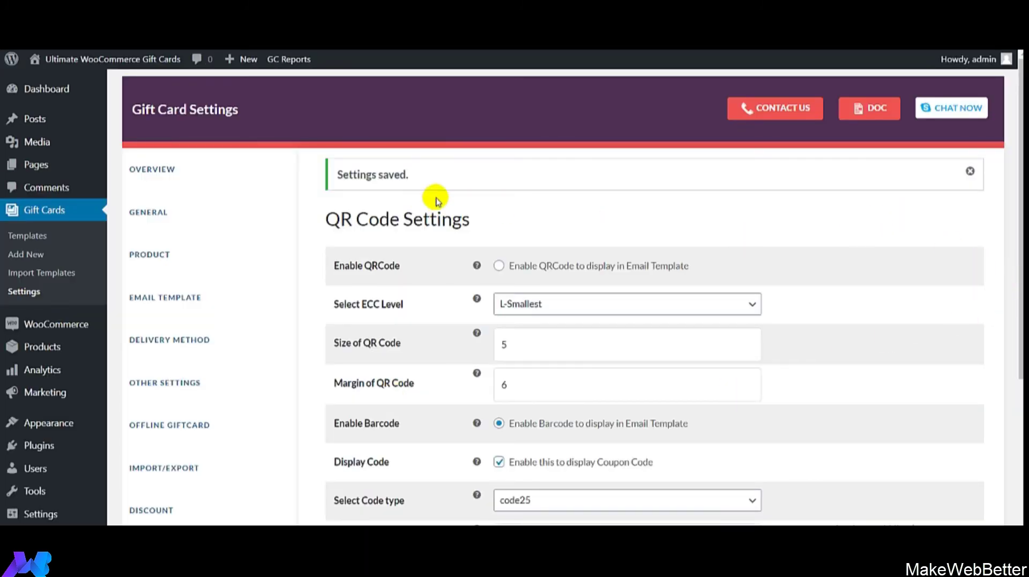
Step: Reset the QR code and barcode settings to their defaults
drag(1020, 273, 1018, 429)
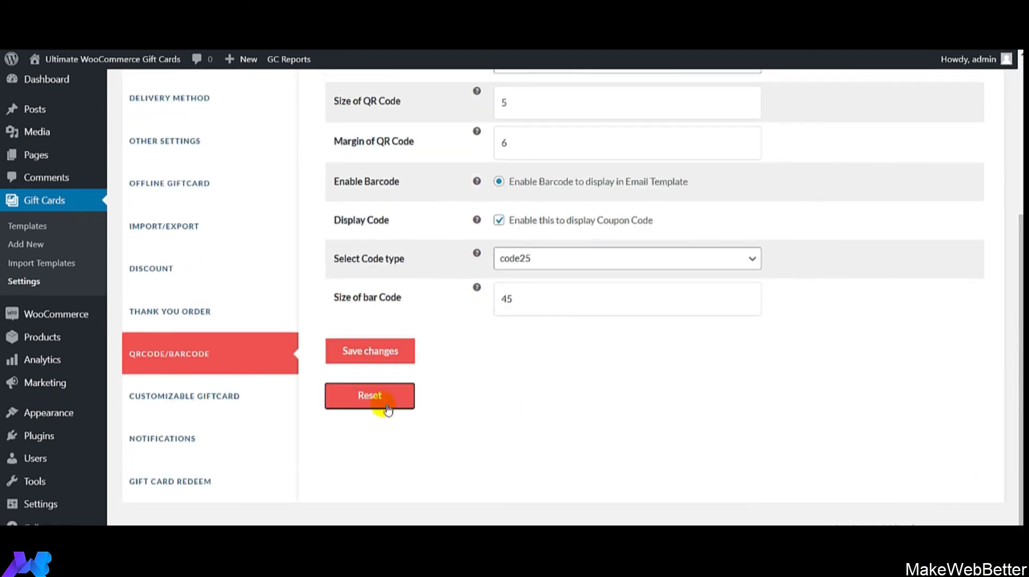
click(370, 395)
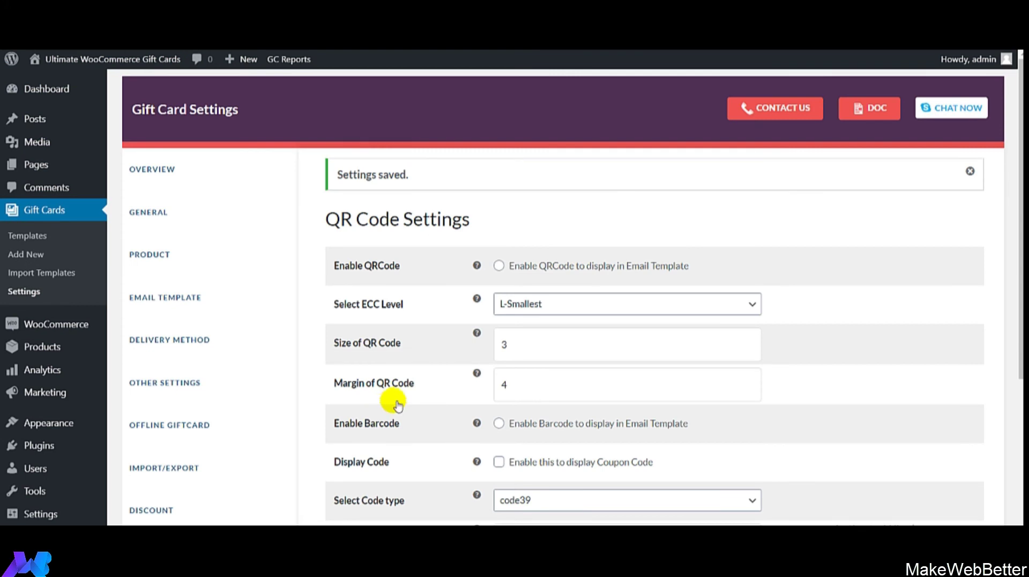
drag(1019, 180, 1019, 272)
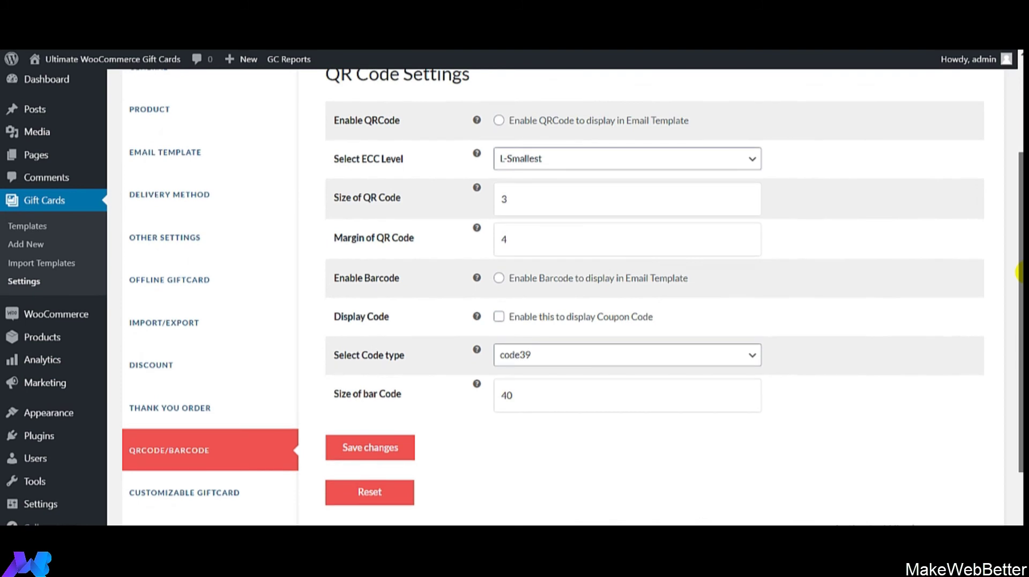
Step: In the Customizable Giftcard settings, keep customizable gift cards enabled and allow uploaded images while retaining the default images
click(208, 499)
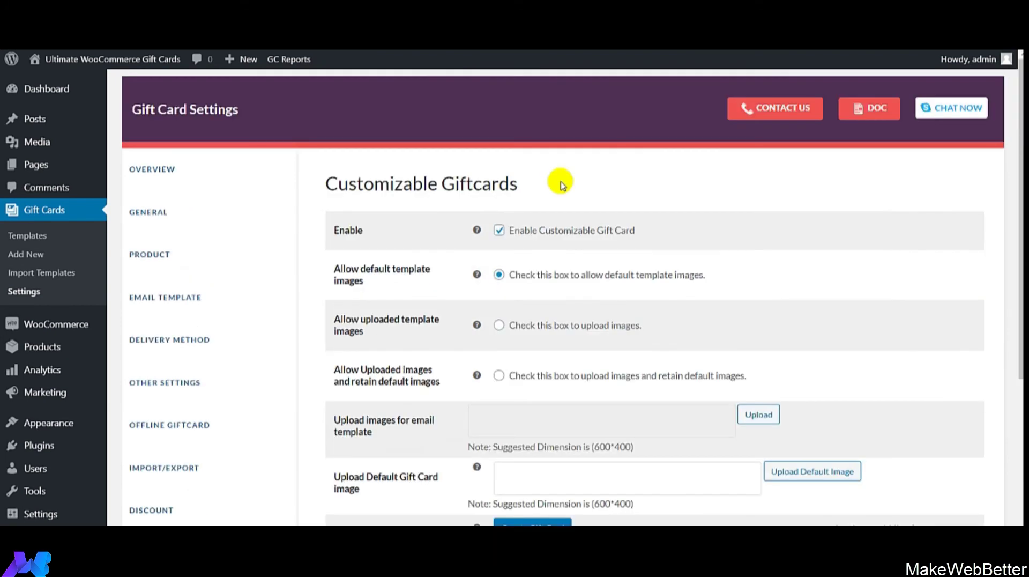
mouse_move(477, 232)
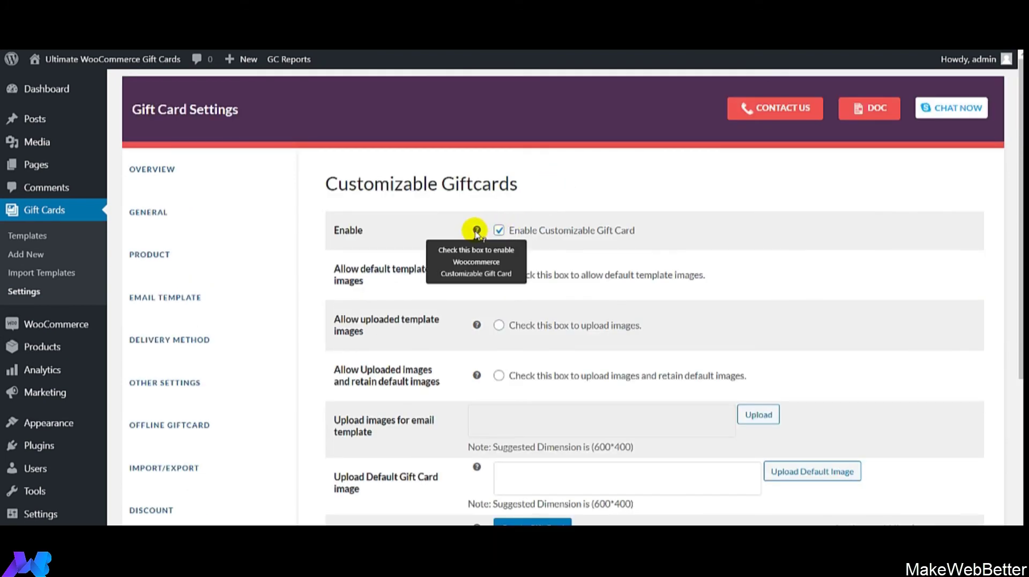
click(499, 230)
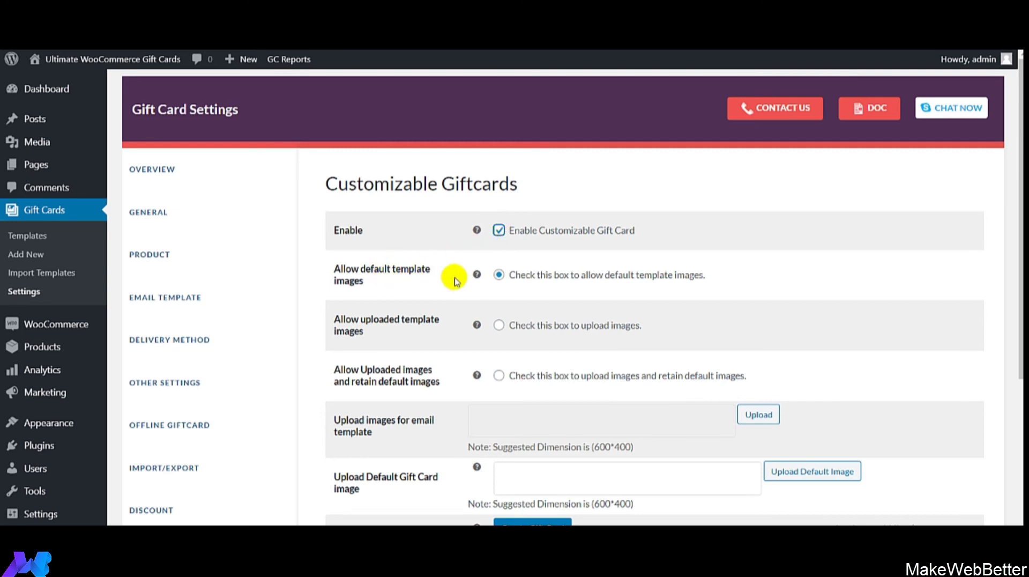
mouse_move(478, 276)
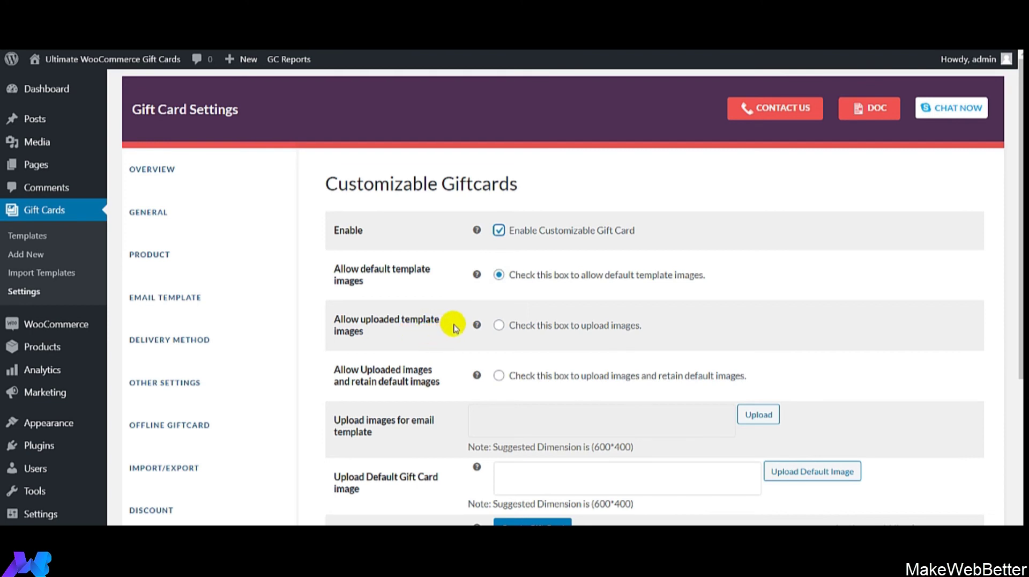
click(499, 325)
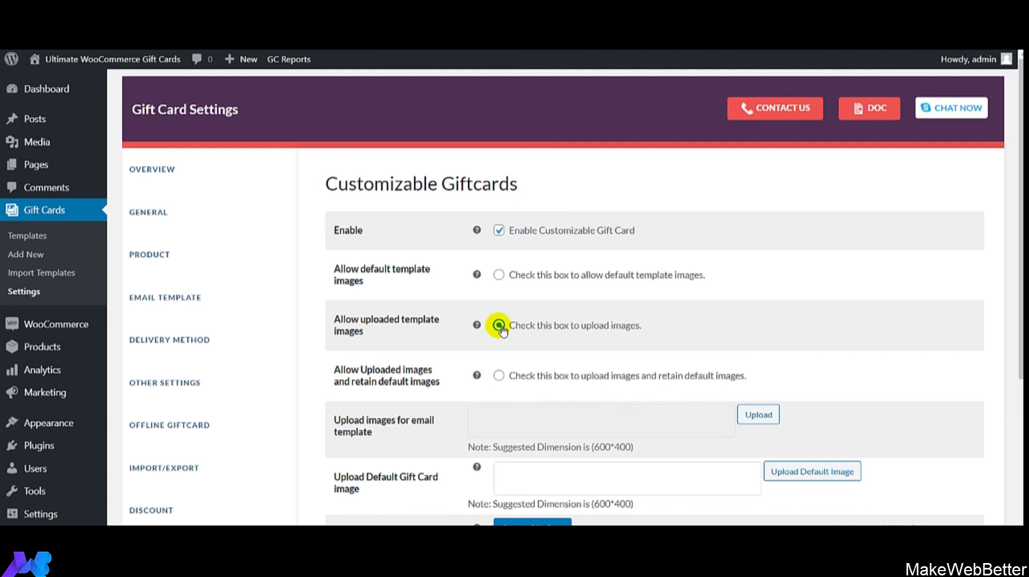
click(499, 376)
Step: Add the giftcard image from the media library at Medium size as the email template image
drag(1019, 292, 1019, 373)
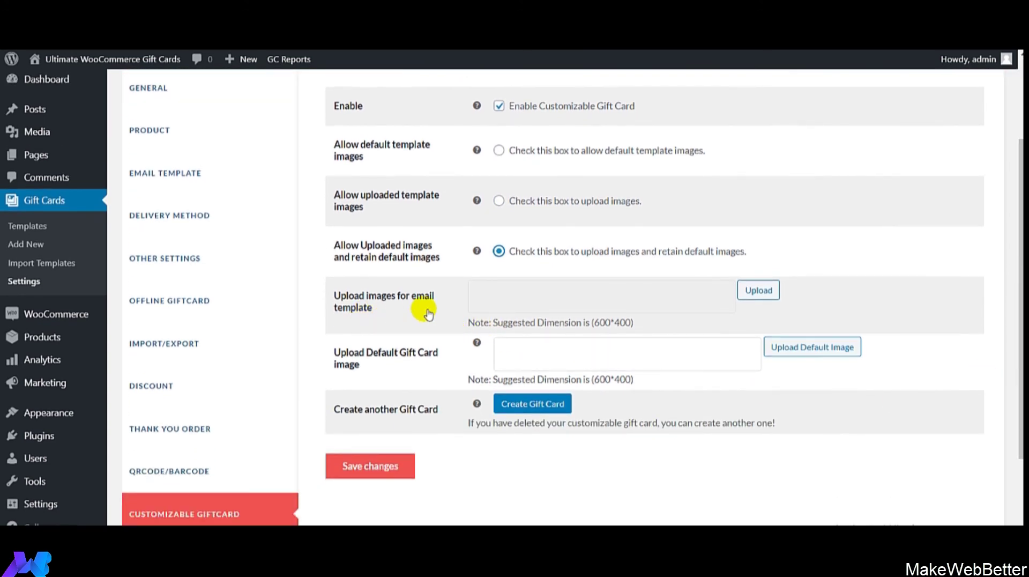
click(506, 298)
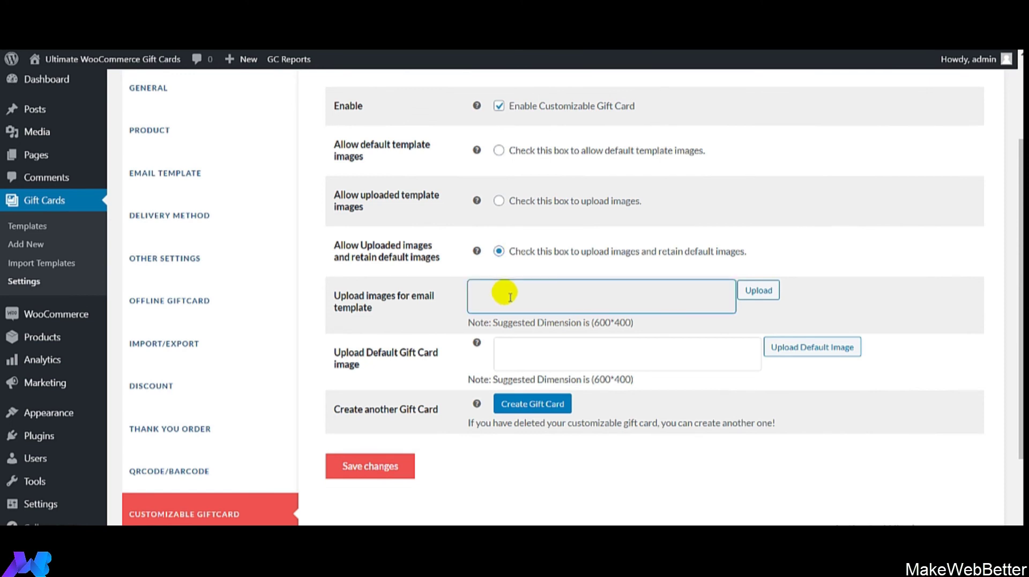
click(759, 290)
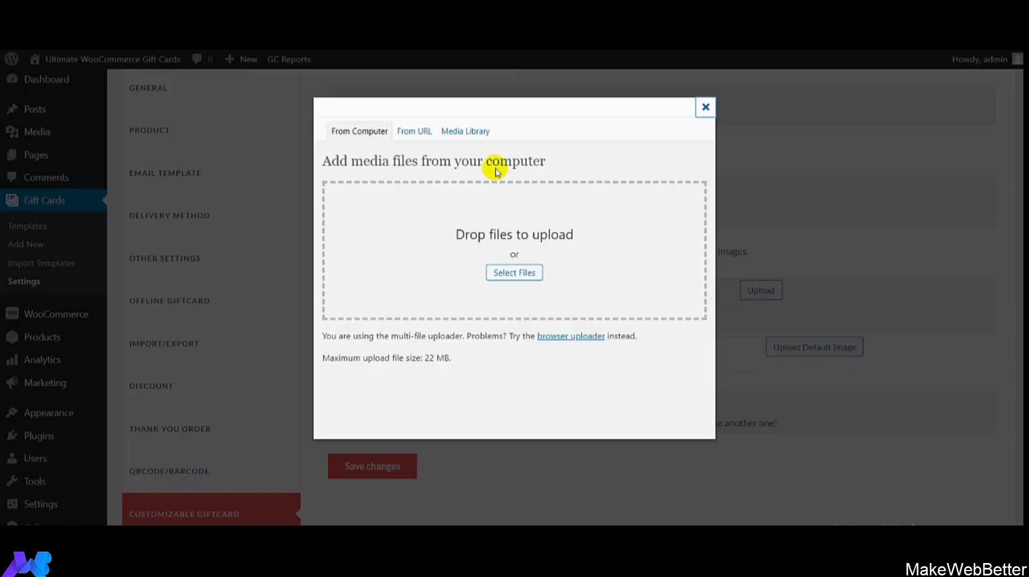
click(469, 133)
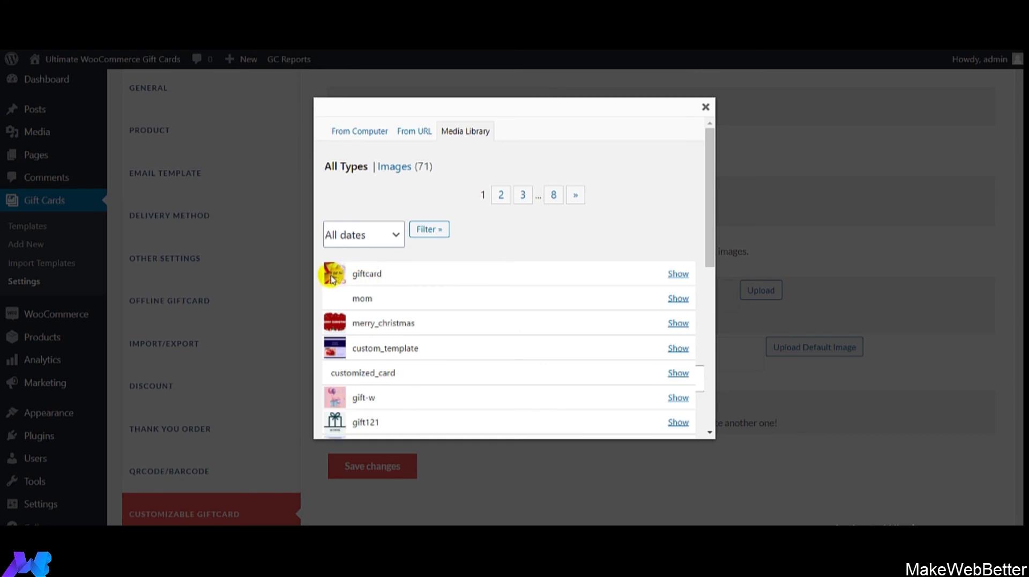
click(678, 274)
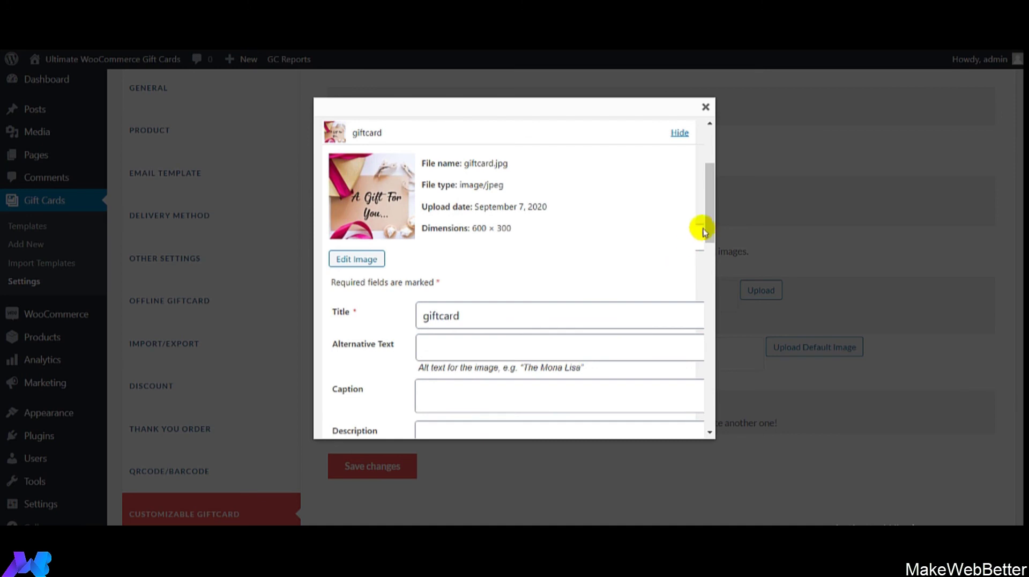
drag(708, 209, 727, 288)
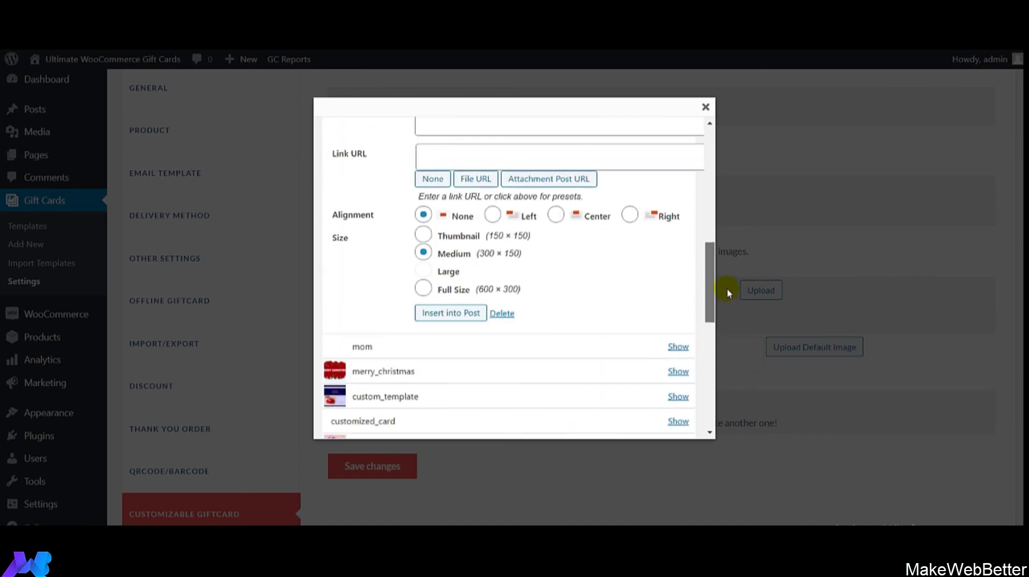
click(472, 316)
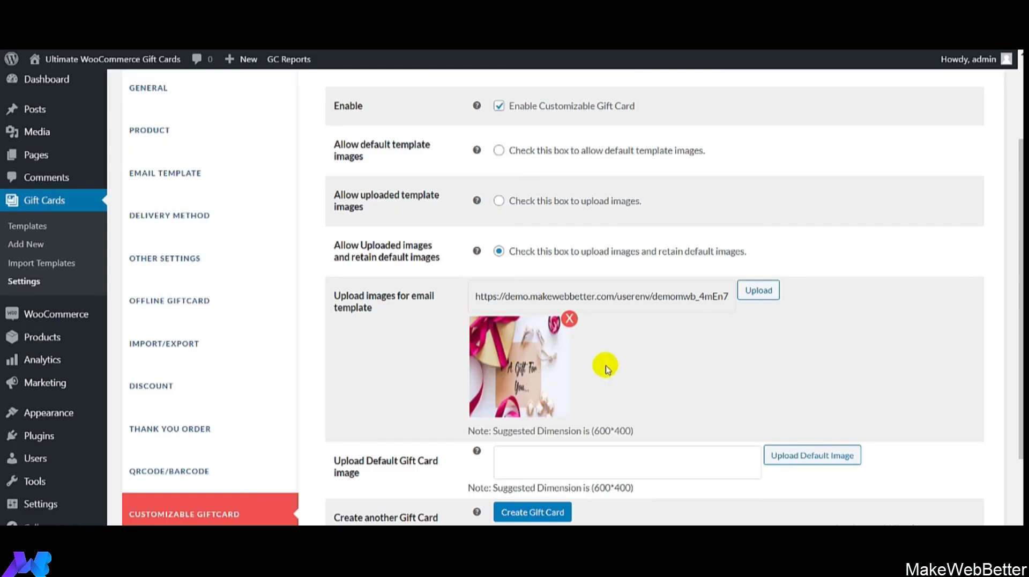
Step: Remove the giftcard image from the email template image uploads
click(569, 320)
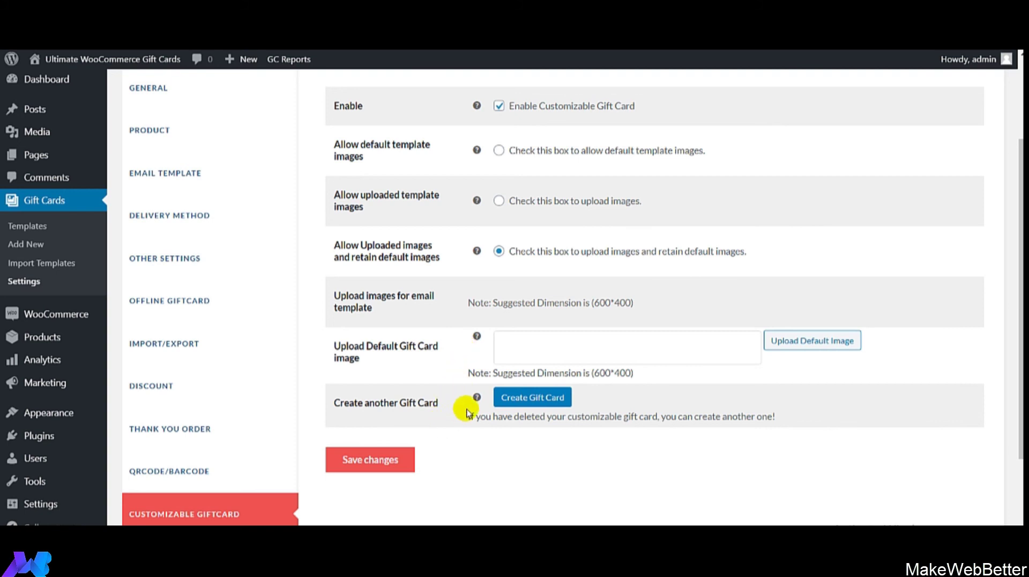
mouse_move(477, 398)
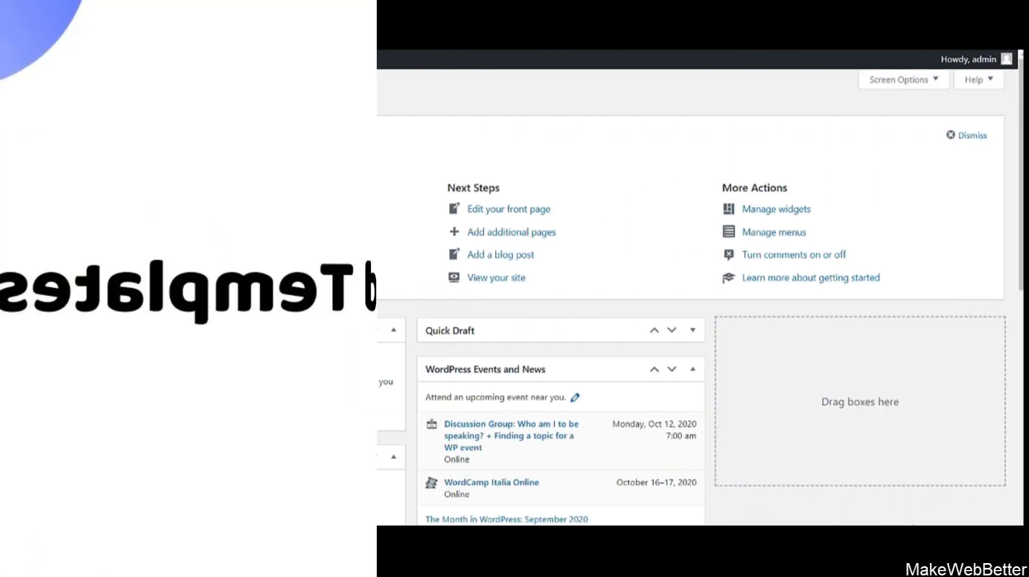
Step: Open the gift card templates list and preview the Mothers Day template
mouse_move(75, 266)
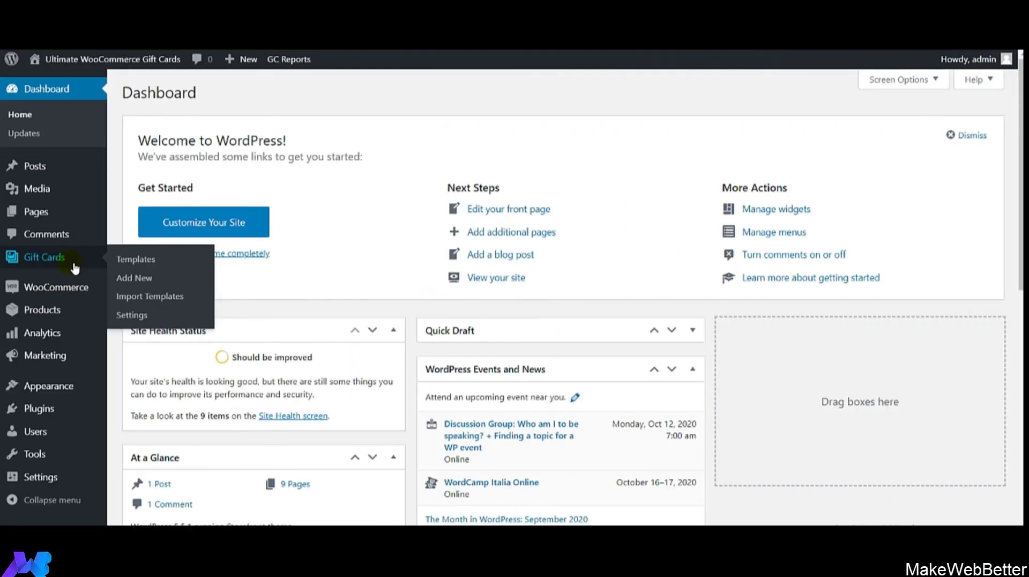
click(136, 259)
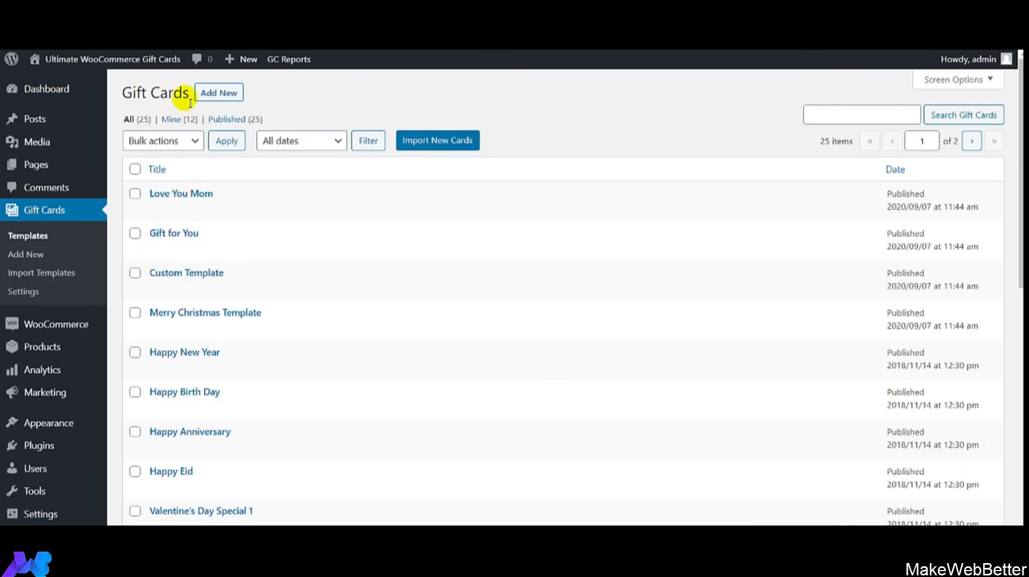
drag(1019, 141, 1019, 365)
mouse_move(292, 251)
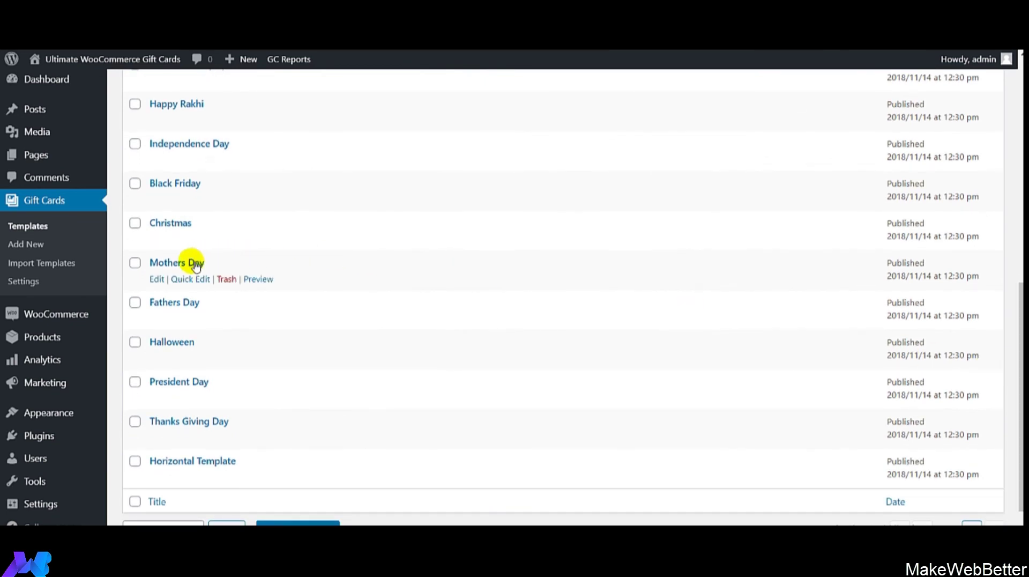
click(260, 281)
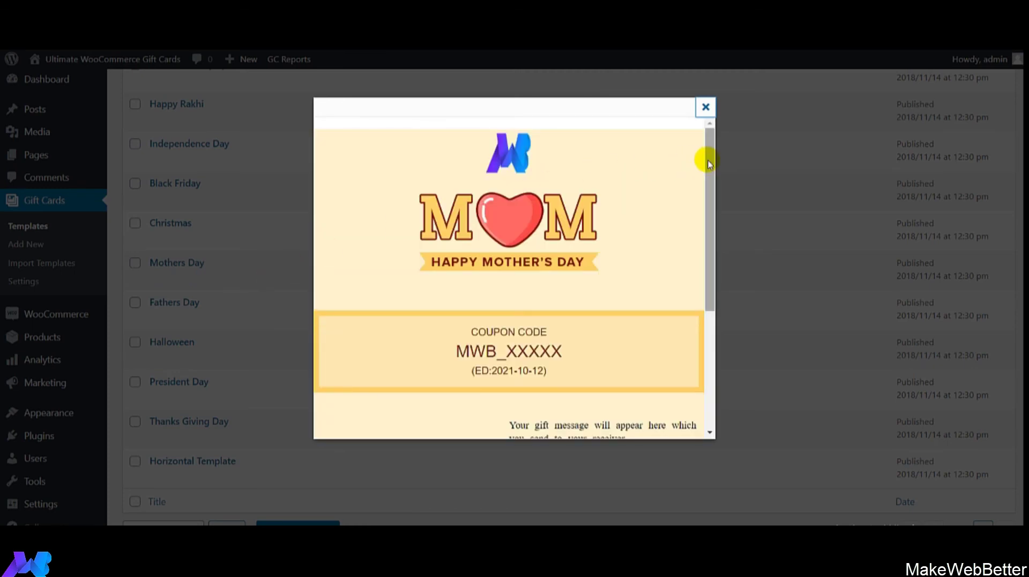
drag(711, 161, 703, 121)
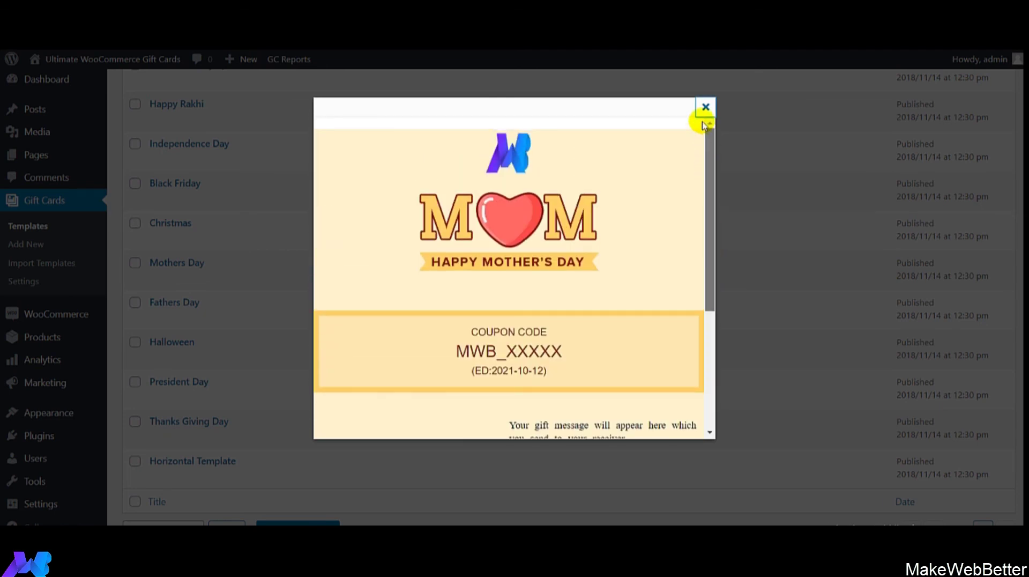
click(705, 107)
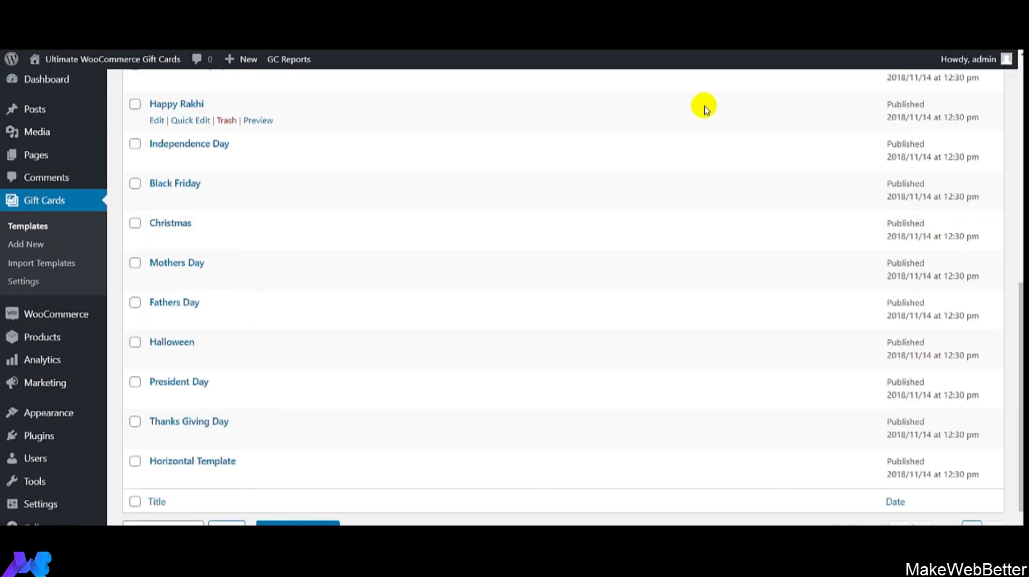
Step: Open the giftcard template import page and browse the occasion filters from Mother's Day through Diwali
drag(1020, 319, 1019, 90)
click(460, 144)
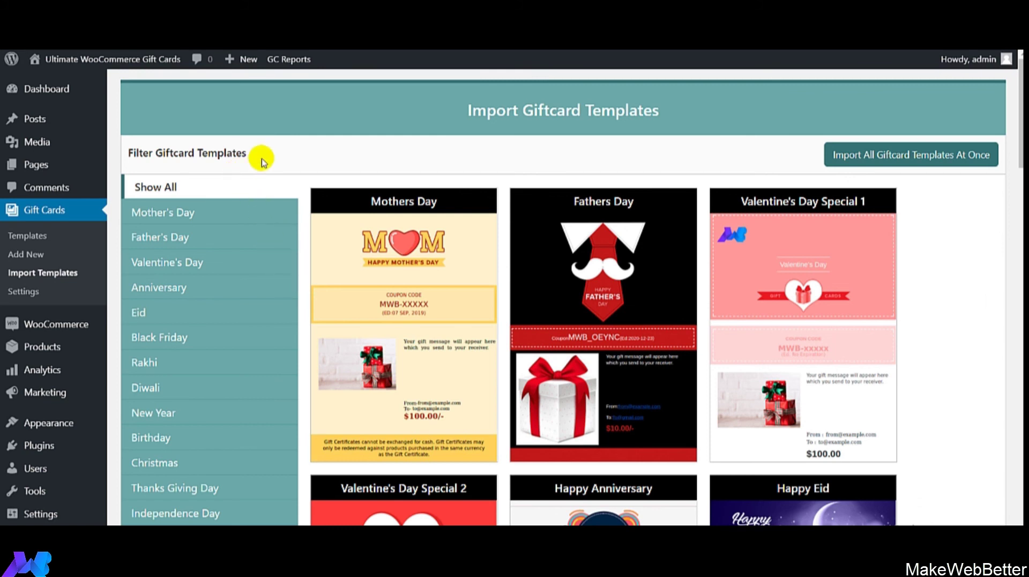
click(192, 214)
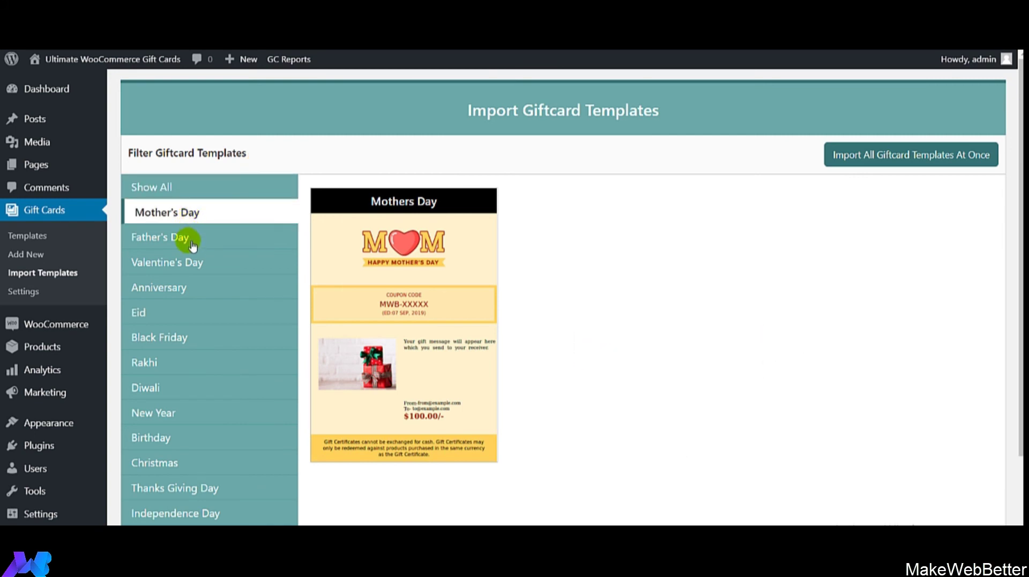
click(192, 241)
click(190, 268)
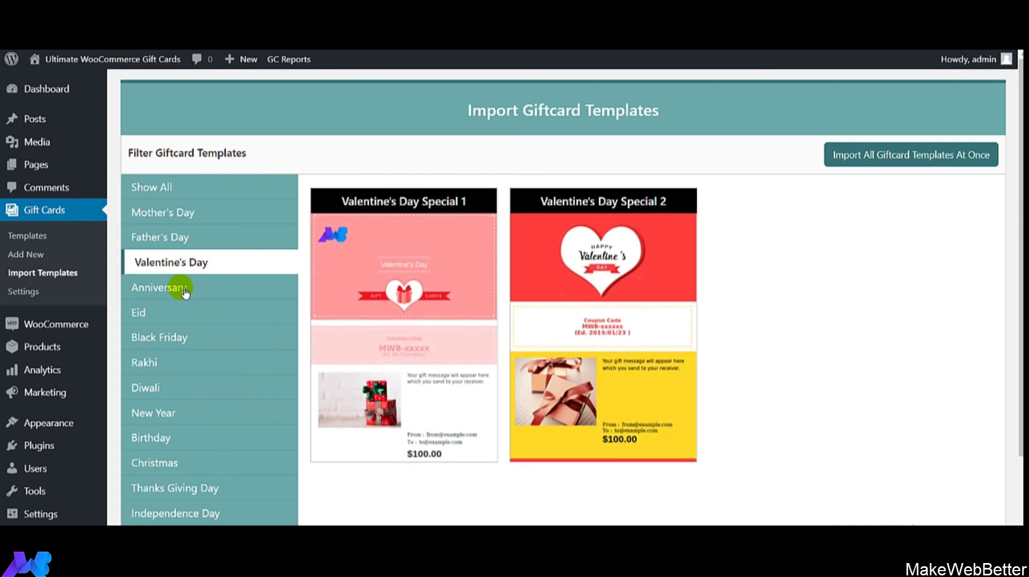
click(183, 288)
click(176, 312)
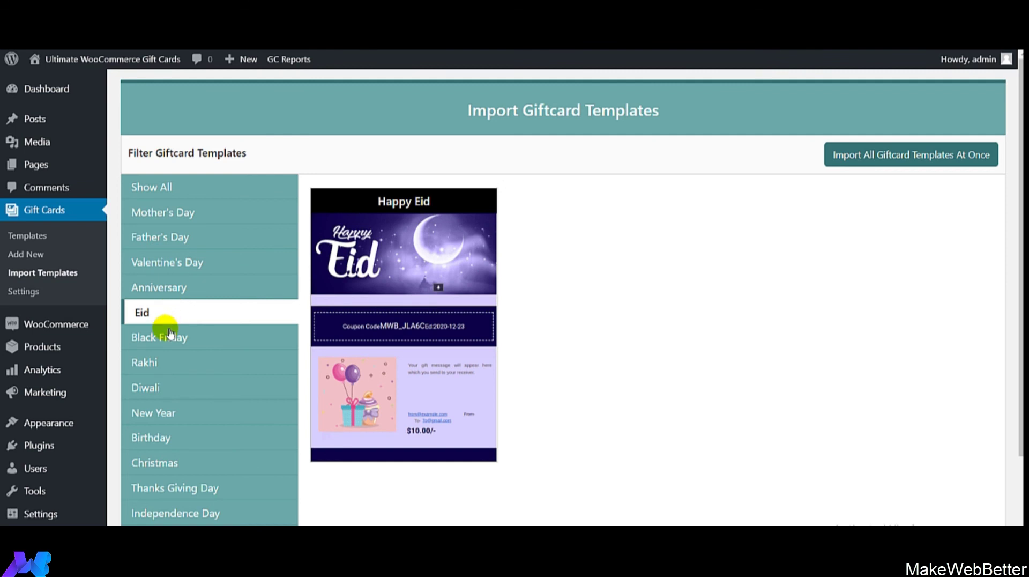
click(161, 337)
click(164, 363)
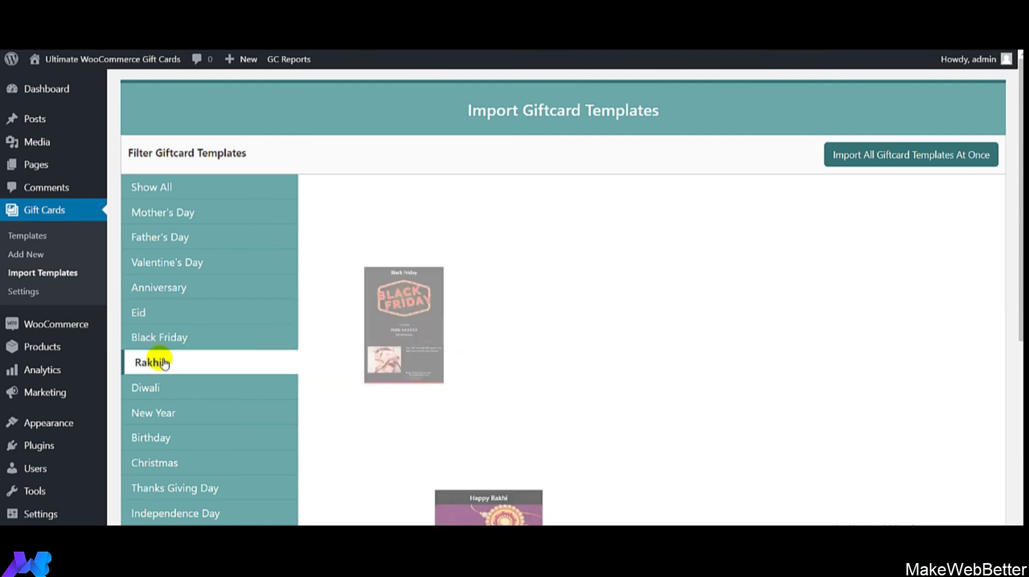
click(157, 389)
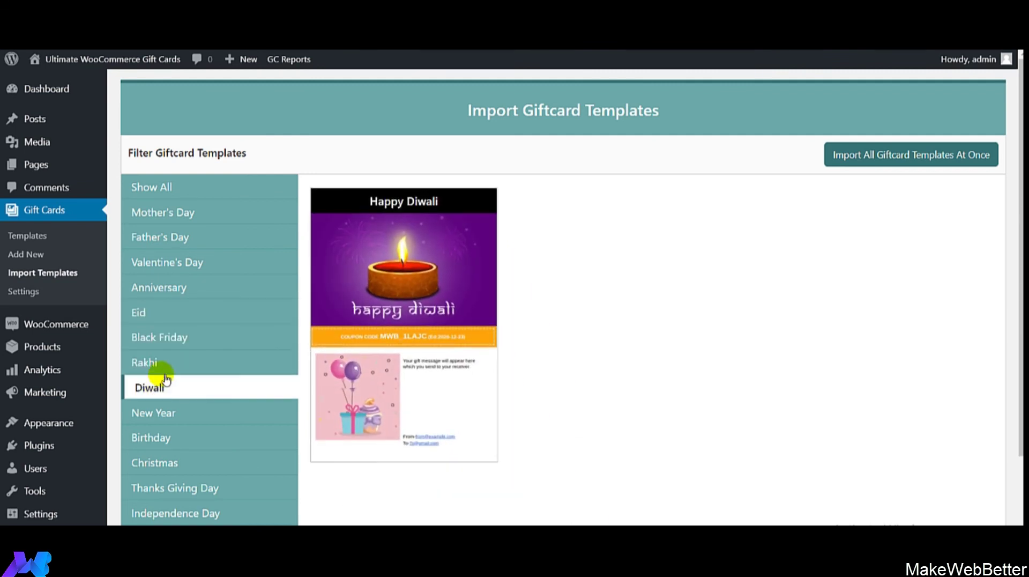
Step: Show all importable giftcard templates and preview the Mothers Day design
click(183, 187)
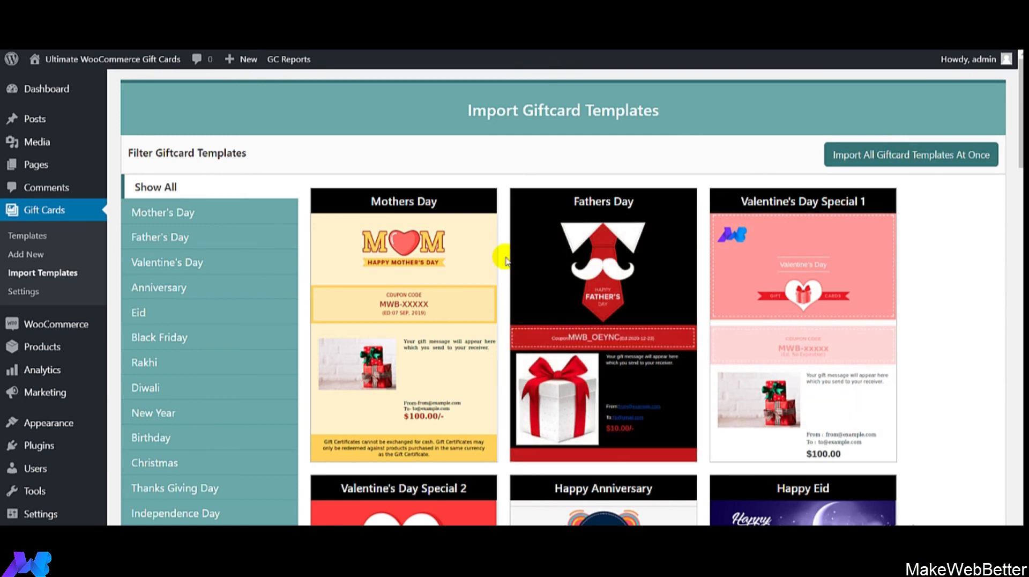
mouse_move(416, 322)
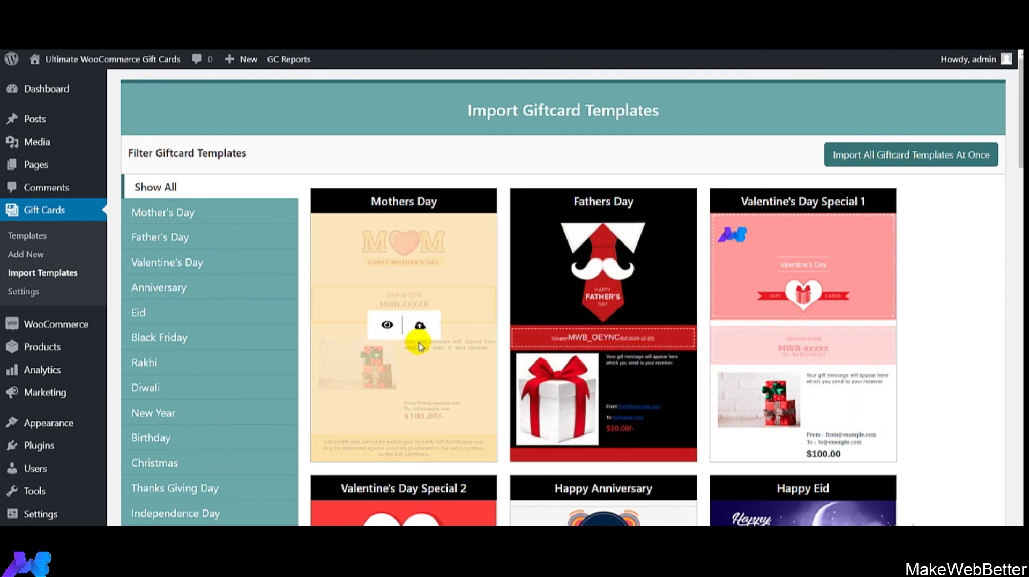
click(389, 325)
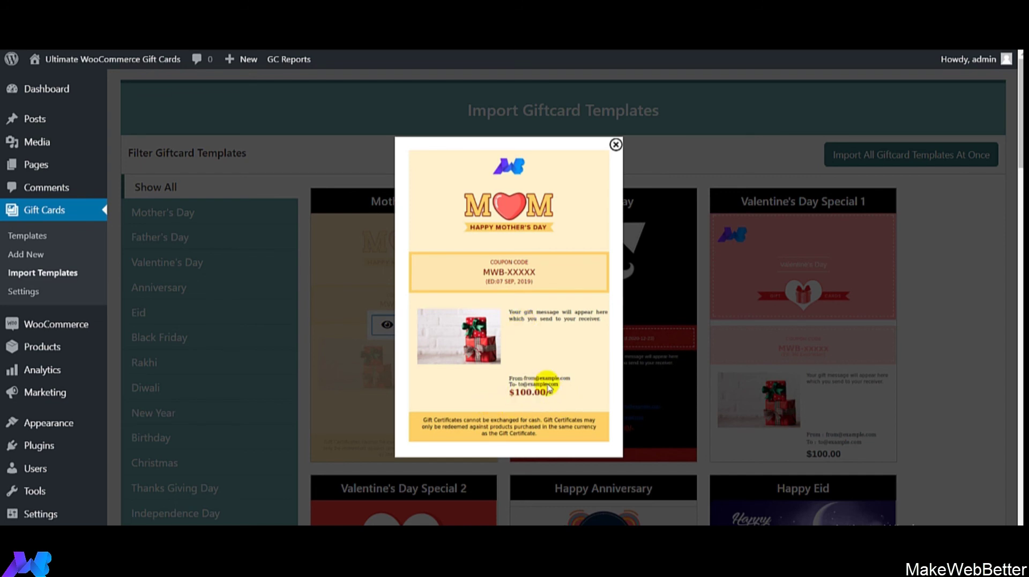
click(615, 144)
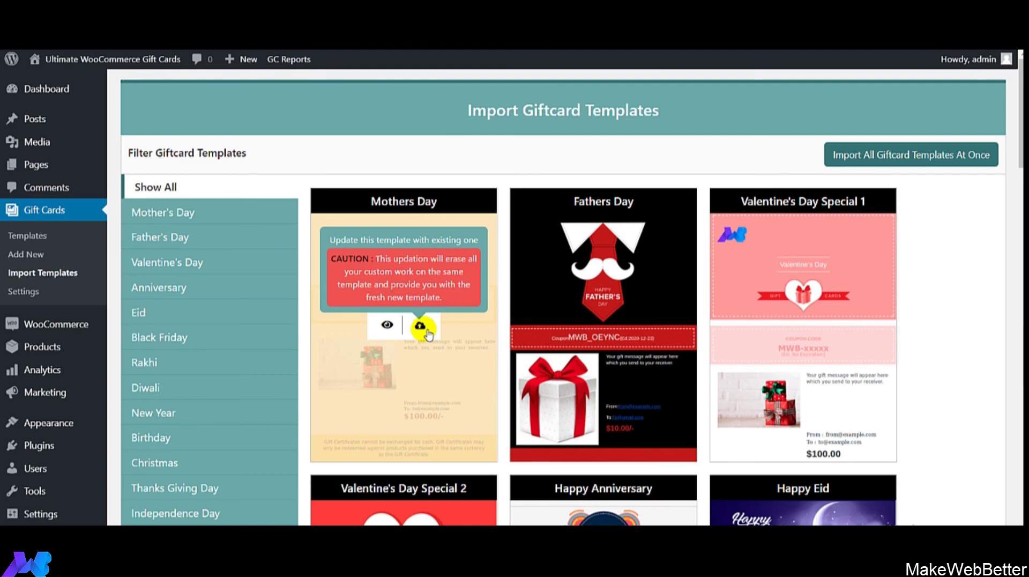
Step: Update the existing Mothers Day and Fathers Day templates by importing their fresh versions
click(421, 326)
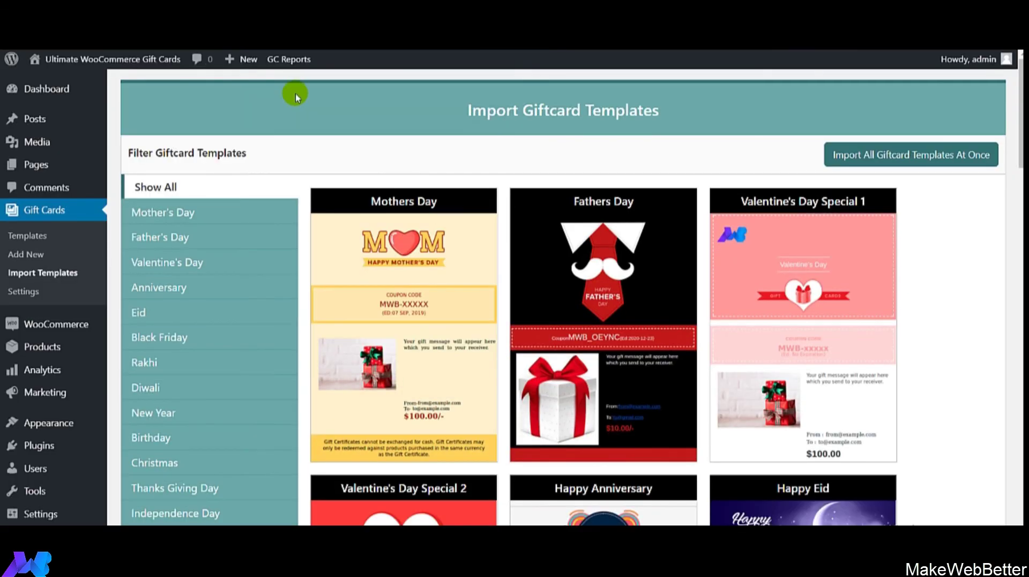
mouse_move(620, 307)
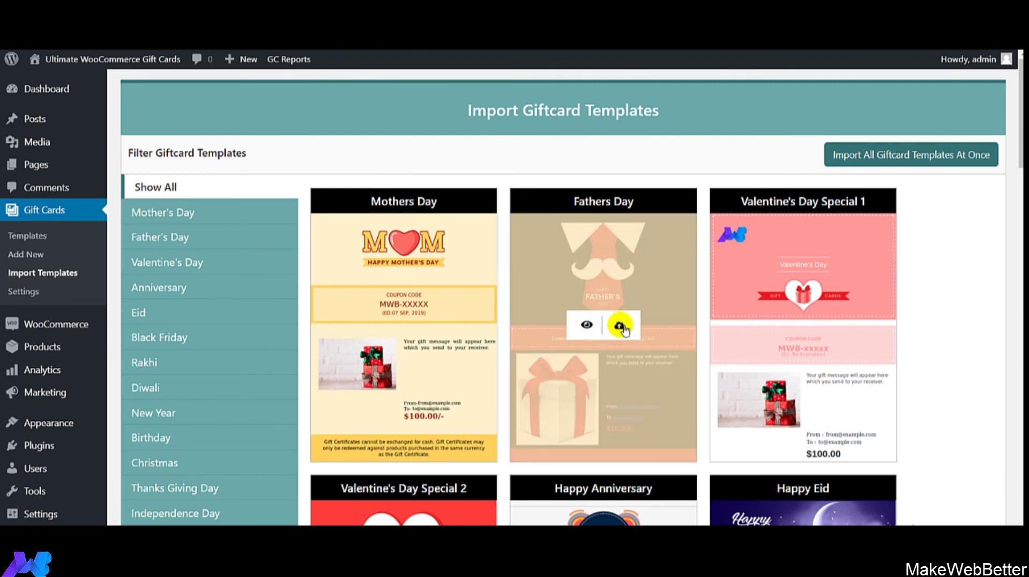
click(620, 326)
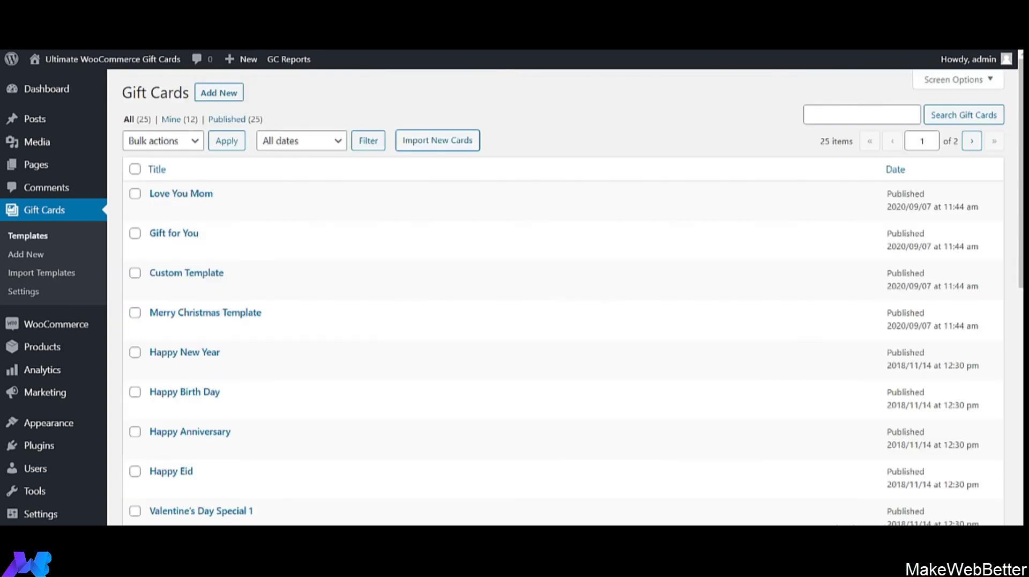
Step: Preview the Fathers Day template from the gift card templates list
drag(1019, 234, 1019, 414)
click(258, 409)
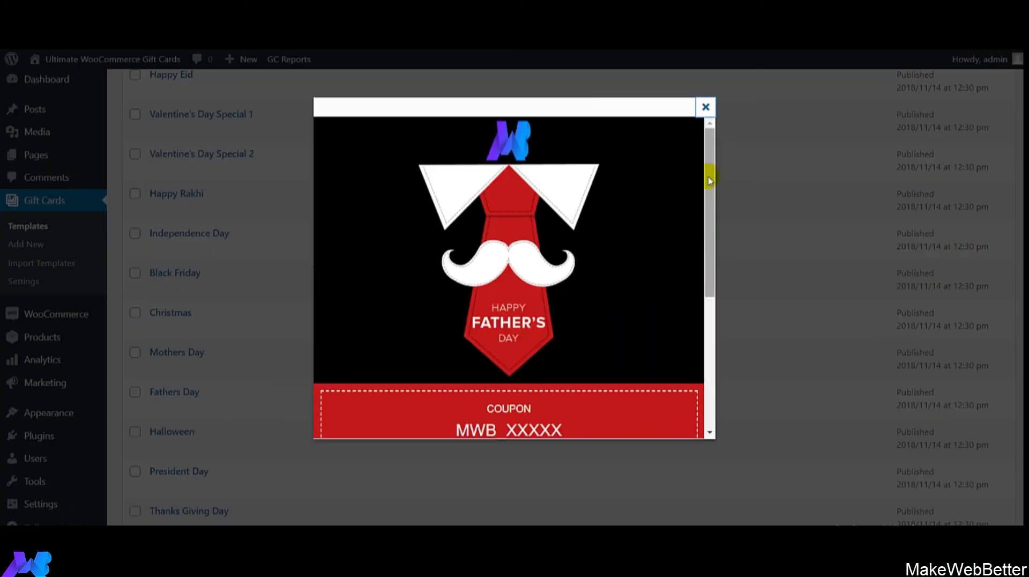
drag(710, 185, 709, 158)
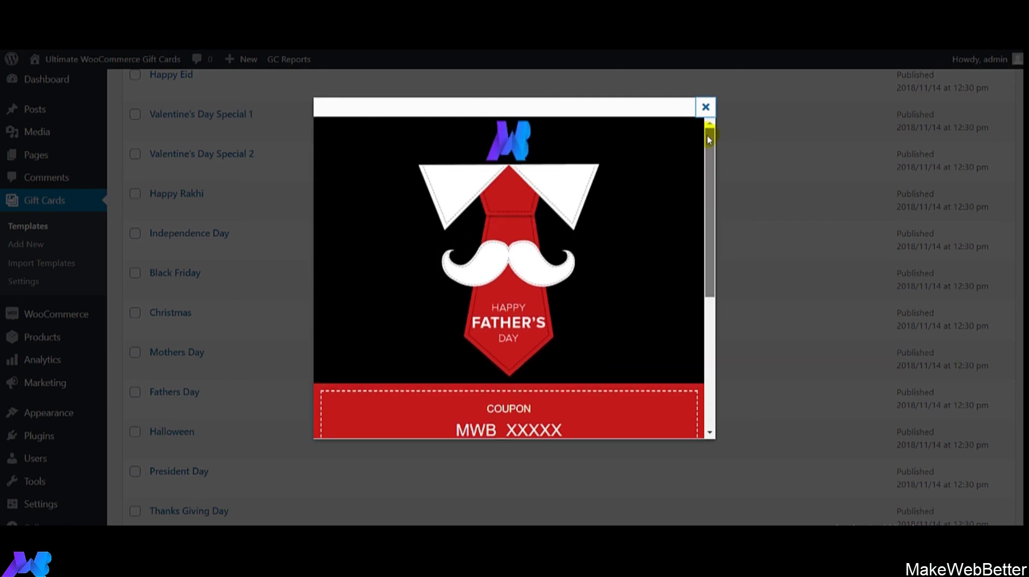
click(706, 107)
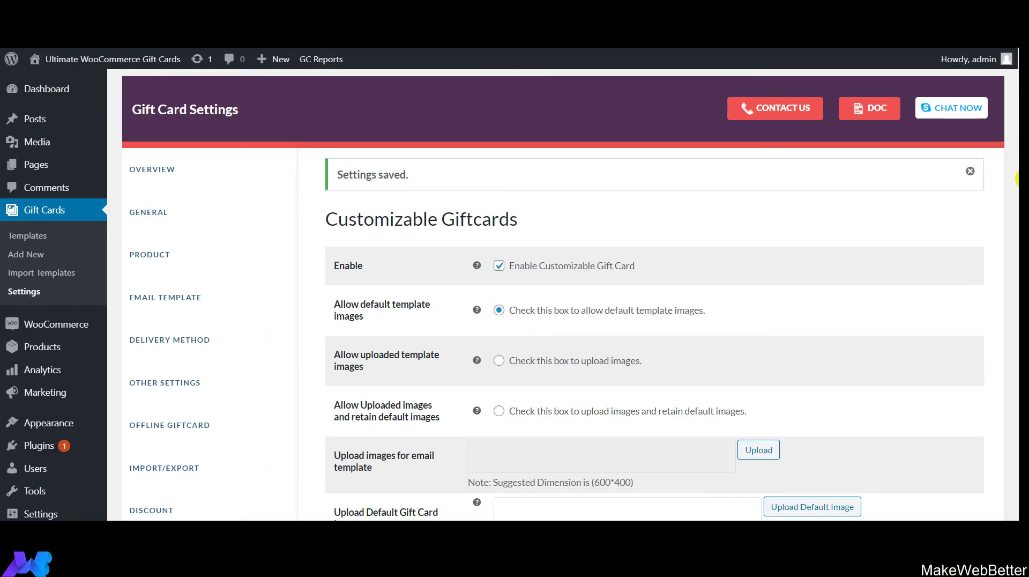
Step: Open the gift card Notification Settings and review the WhatsApp sharing option and its message content
scroll(1017, 179, down, 5)
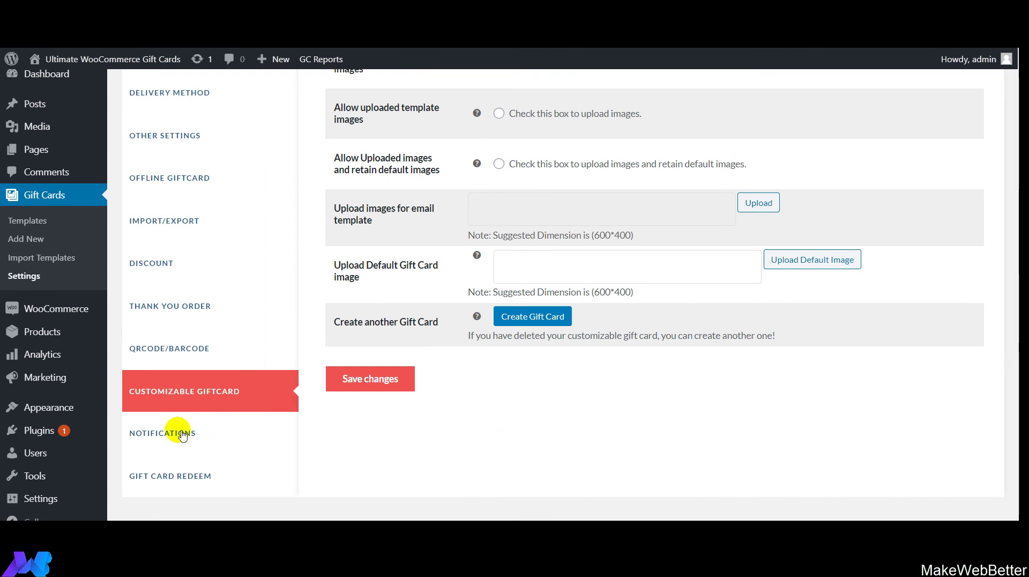
click(182, 435)
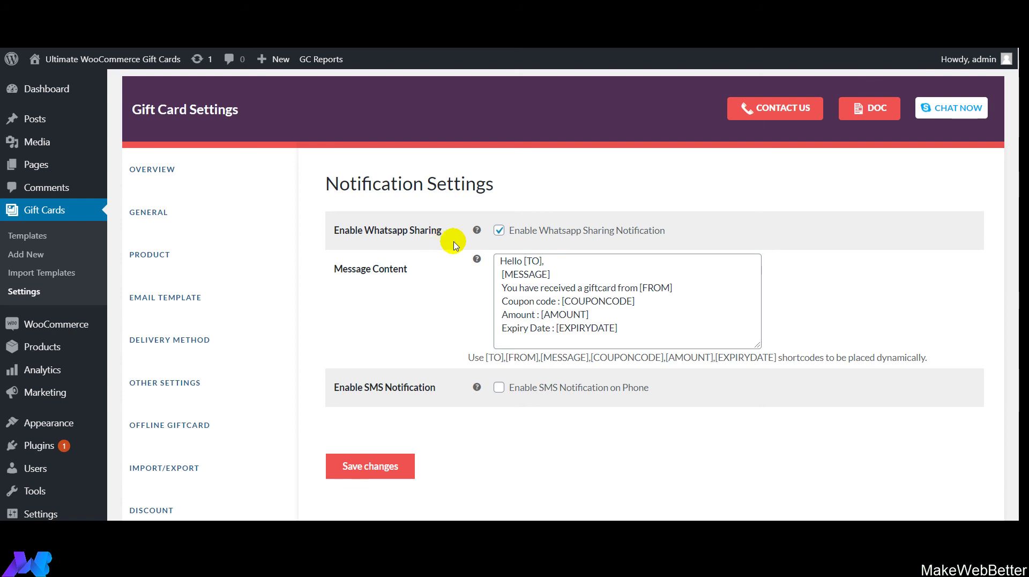
mouse_move(479, 232)
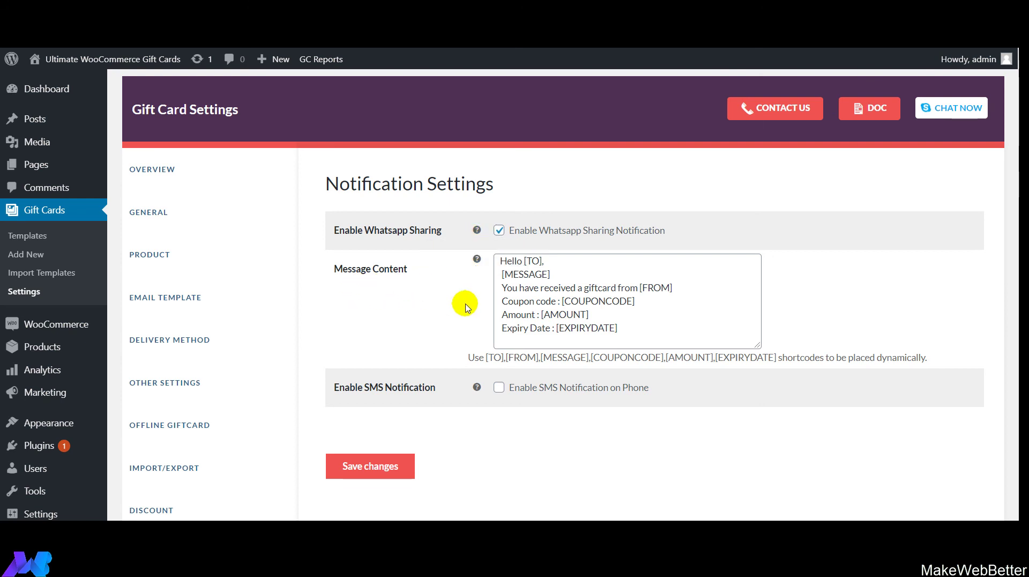
click(567, 316)
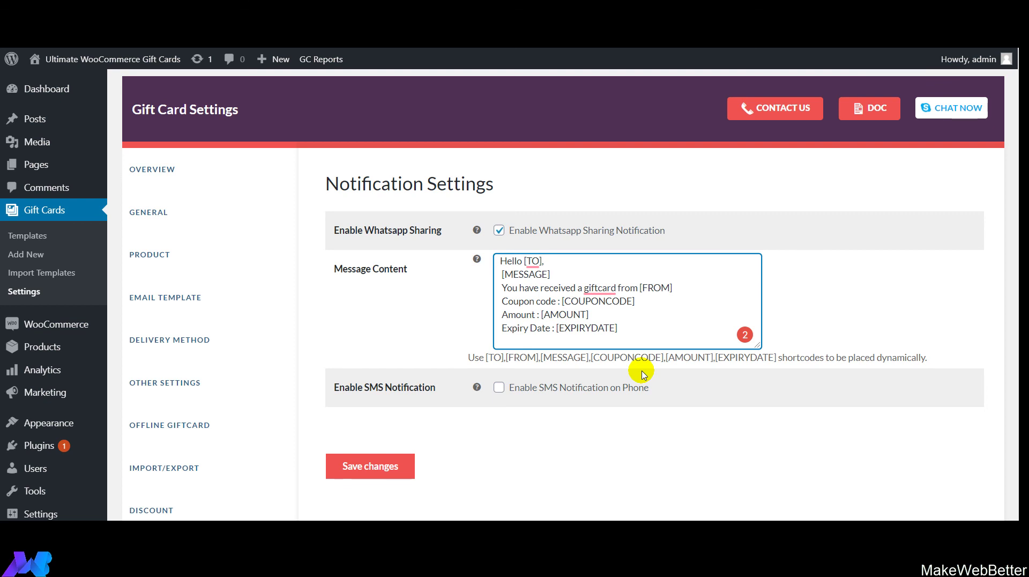
Step: Examine the Twilio fields offered by SMS notification, leave SMS notification disabled and save the notification settings
mouse_move(478, 389)
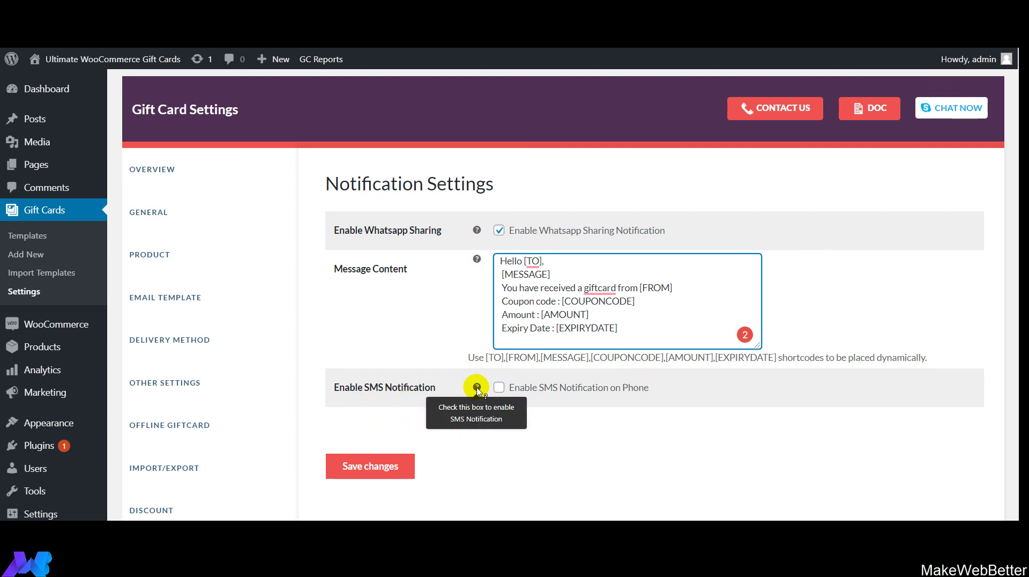
click(499, 388)
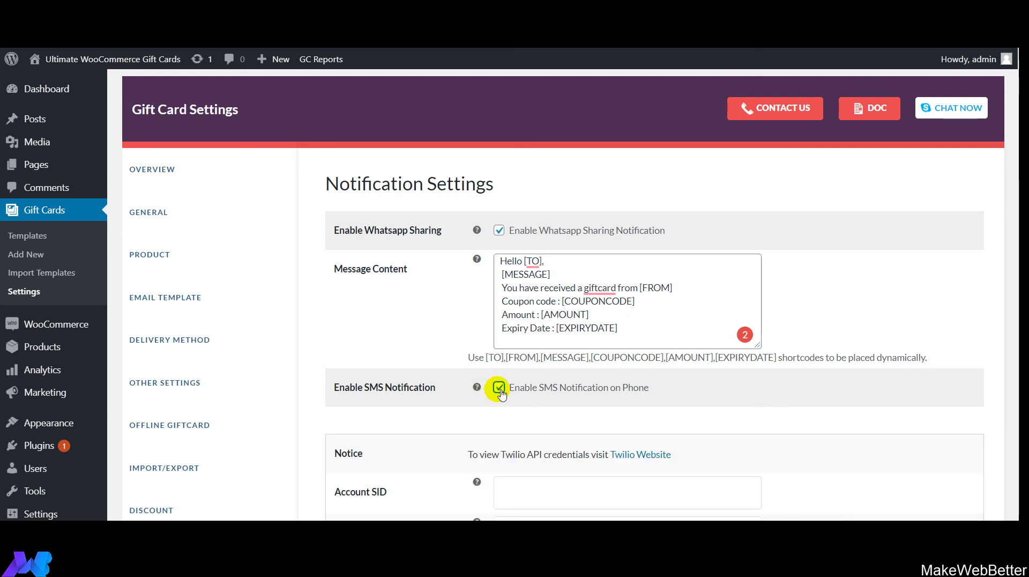
scroll(1000, 439, down, 3)
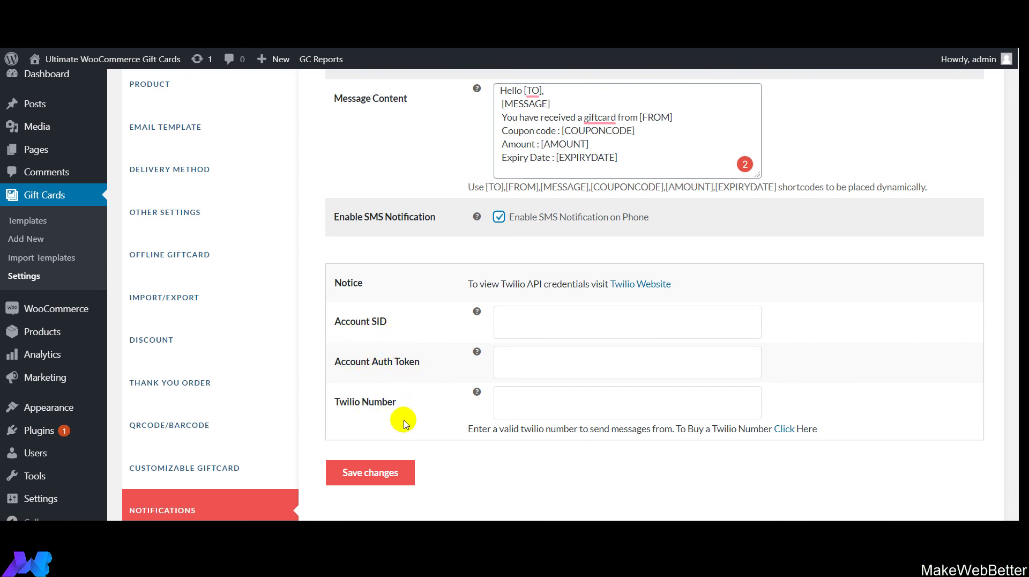
click(500, 218)
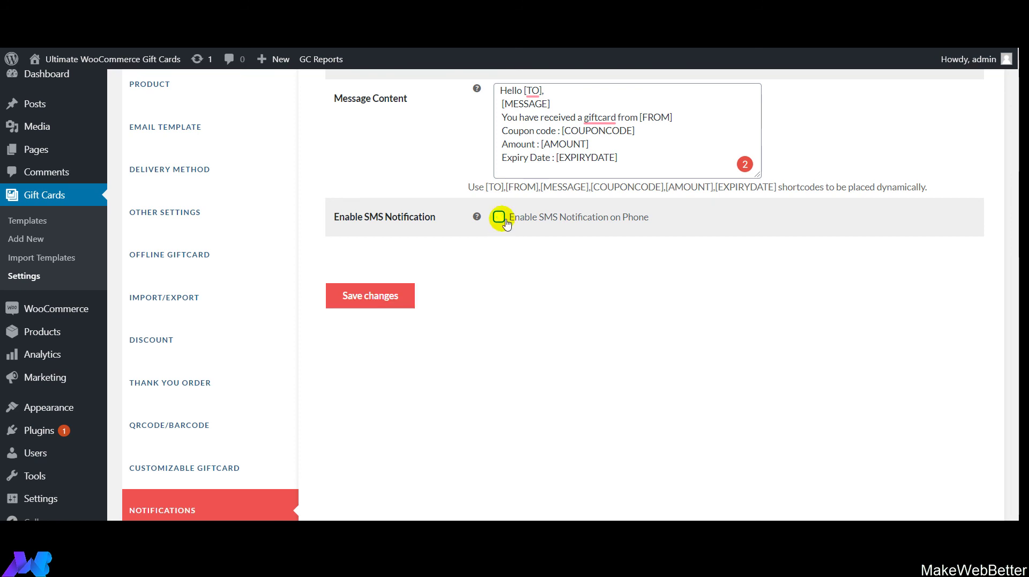
click(379, 310)
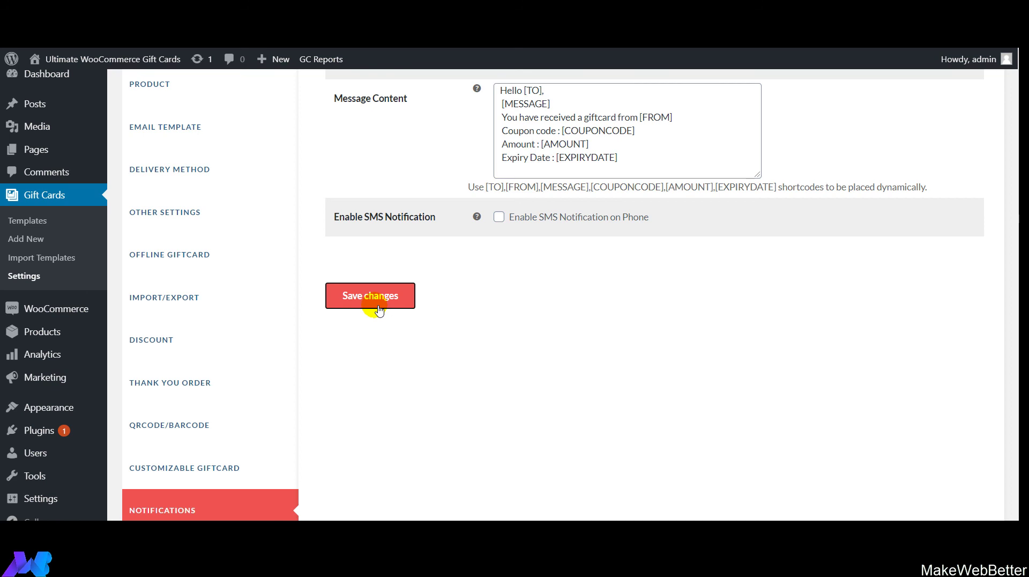